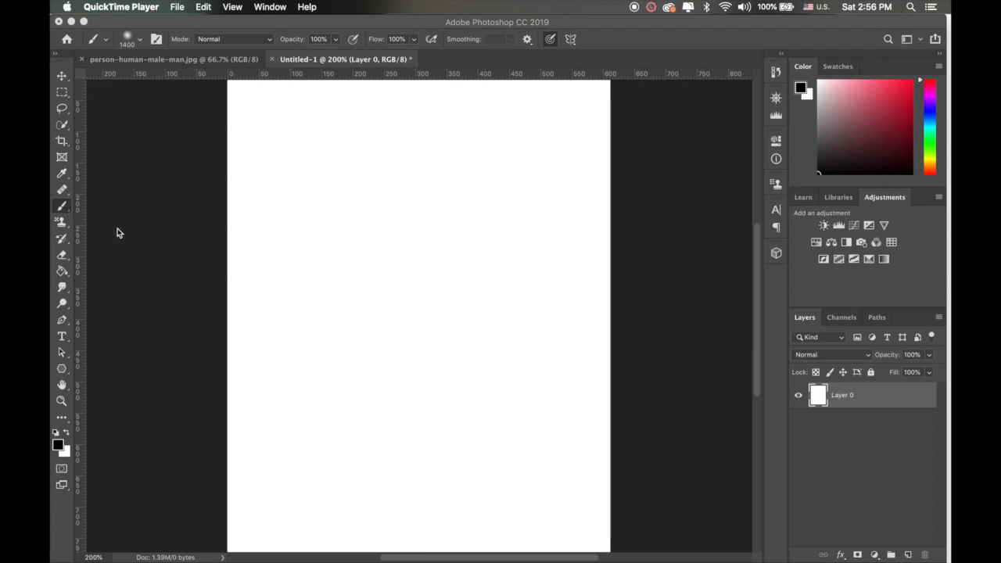
{"action": "left_click", "coordinate": [64, 210]}
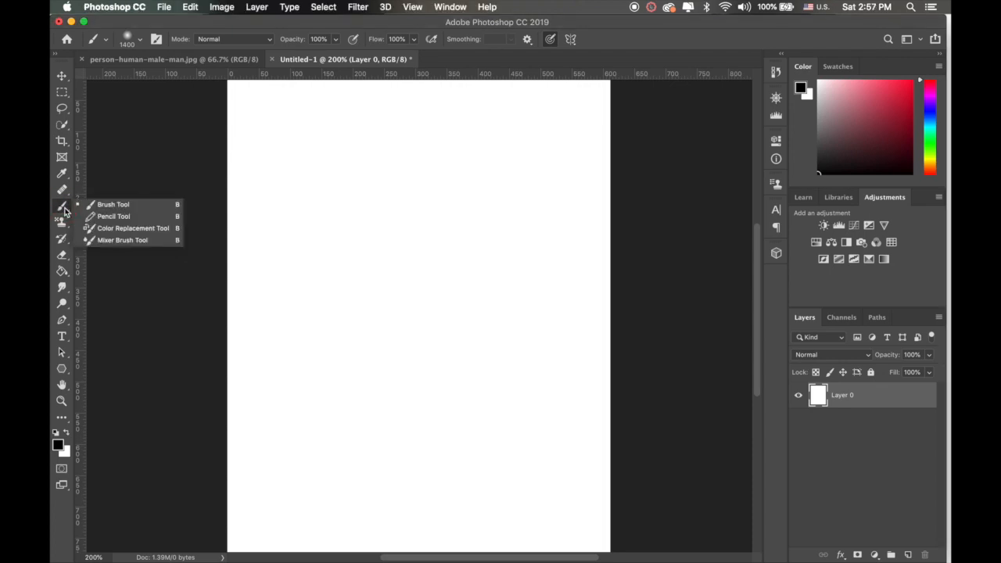
{"action": "left_click", "coordinate": [65, 210]}
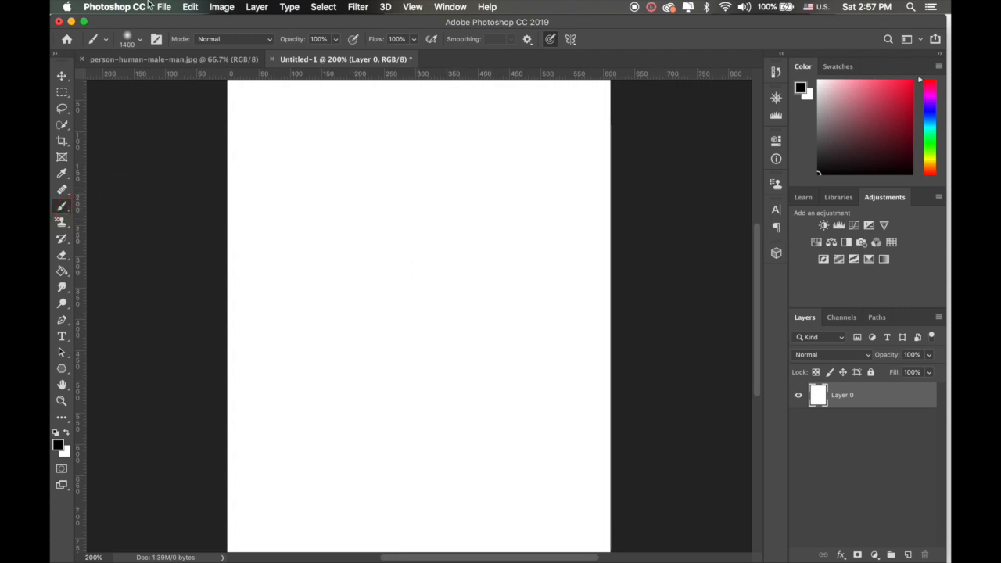
{"action": "left_click", "coordinate": [192, 7]}
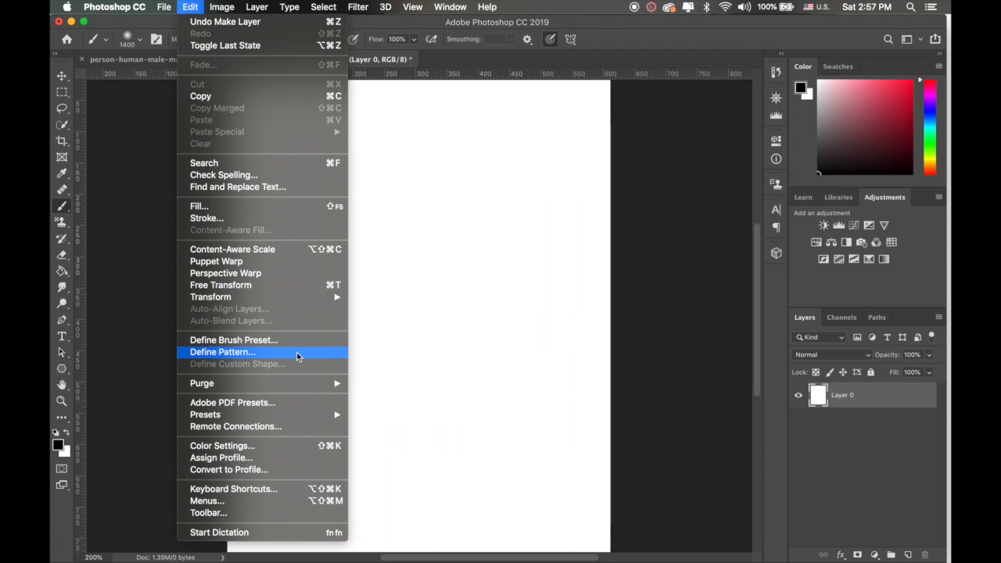
{"action": "left_click", "coordinate": [436, 302]}
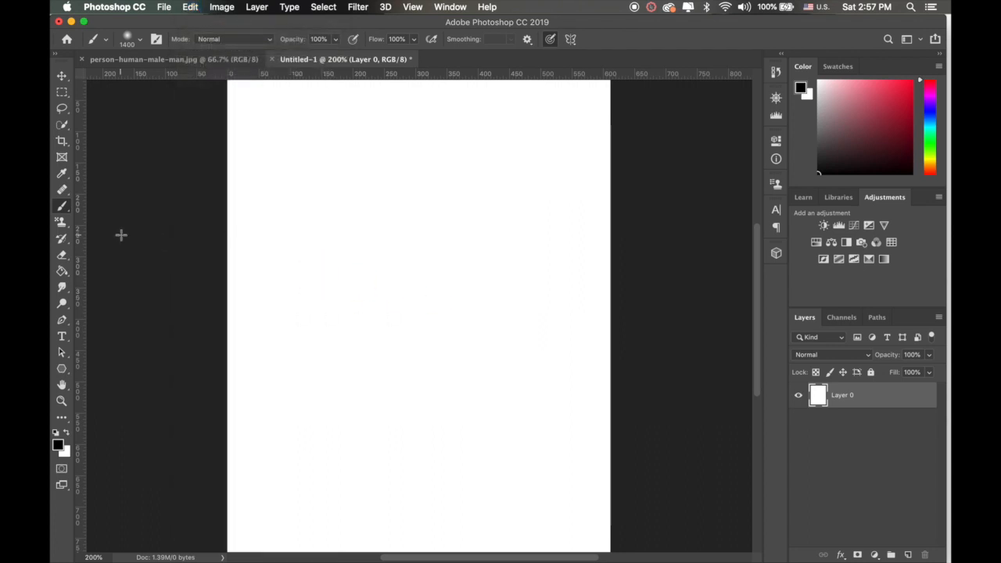
Step: Add the text "custom" in 48 pt Cooper Std Black to the upper part of the canvas
{"action": "left_click", "coordinate": [62, 337]}
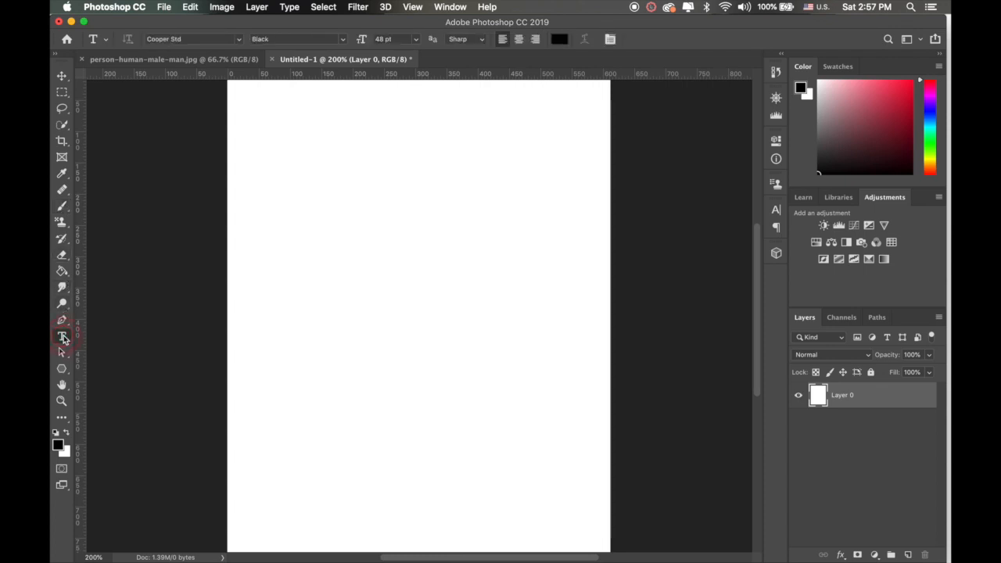
{"action": "left_click", "coordinate": [285, 224]}
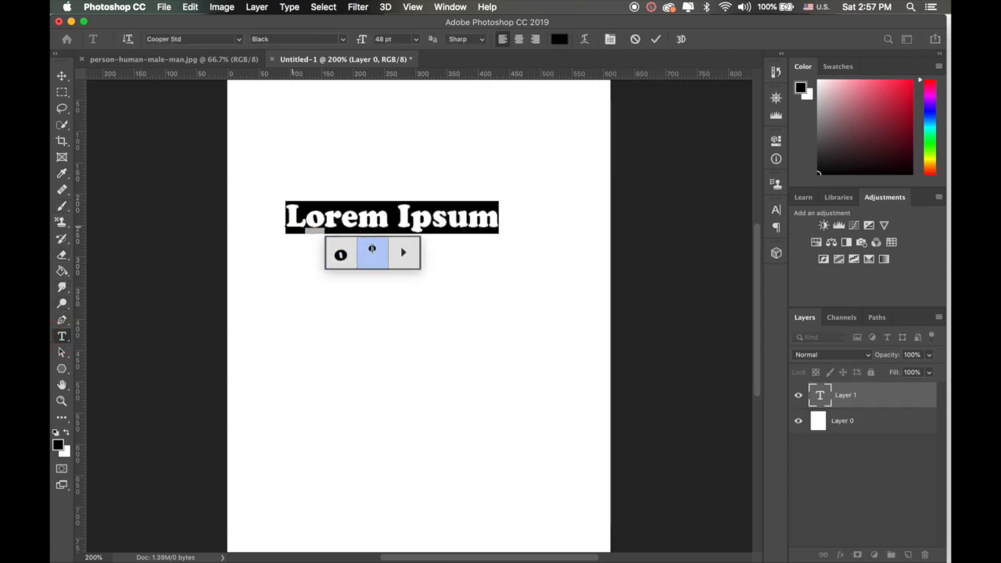
{"action": "type", "text": "ustom"}
{"action": "key", "text": "BackSpace"}
{"action": "key", "text": "BackSpace"}
{"action": "key", "text": "BackSpace"}
{"action": "key", "text": "BackSpace"}
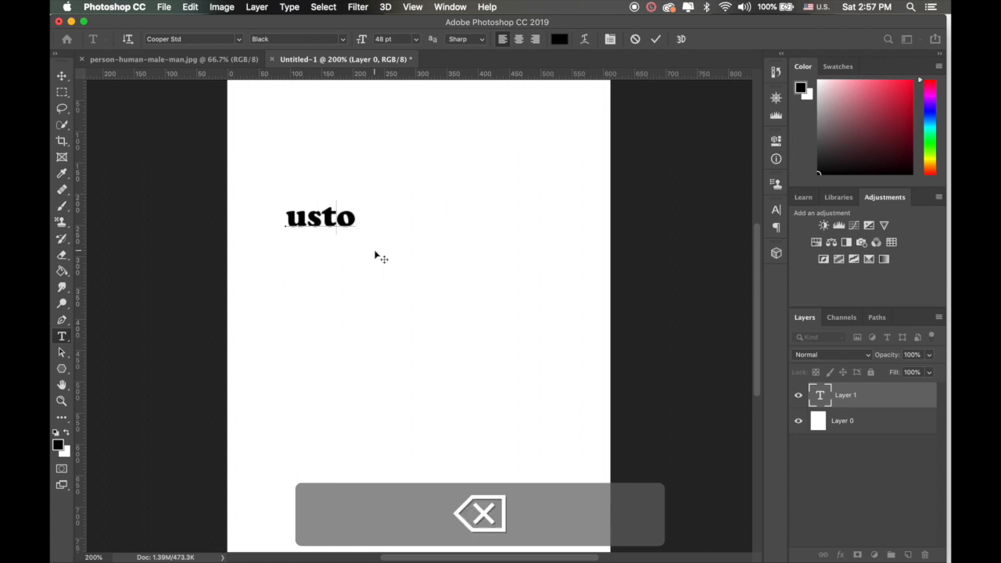
{"action": "key", "text": "BackSpace"}
{"action": "type", "text": "custom"}
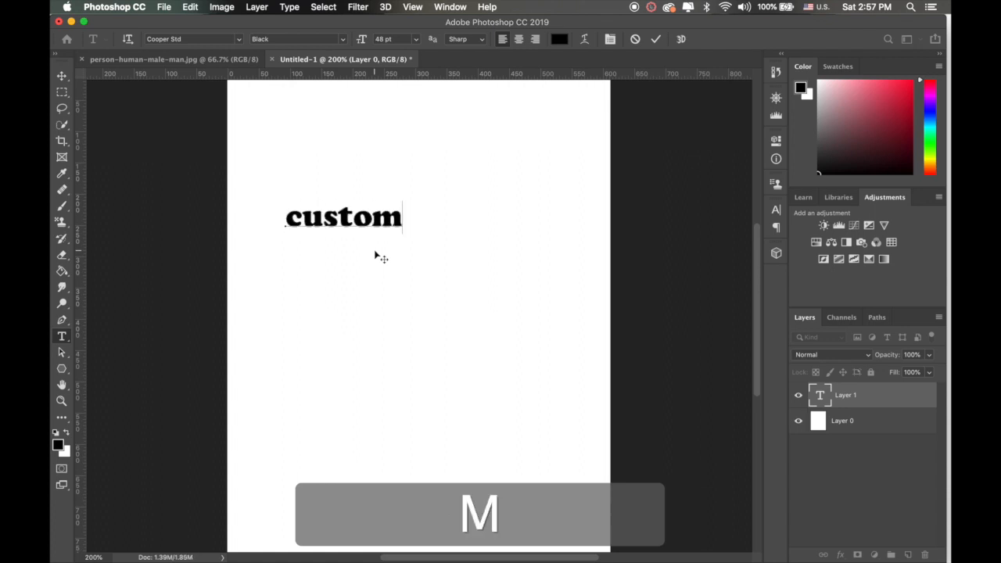
{"action": "left_click", "coordinate": [656, 38]}
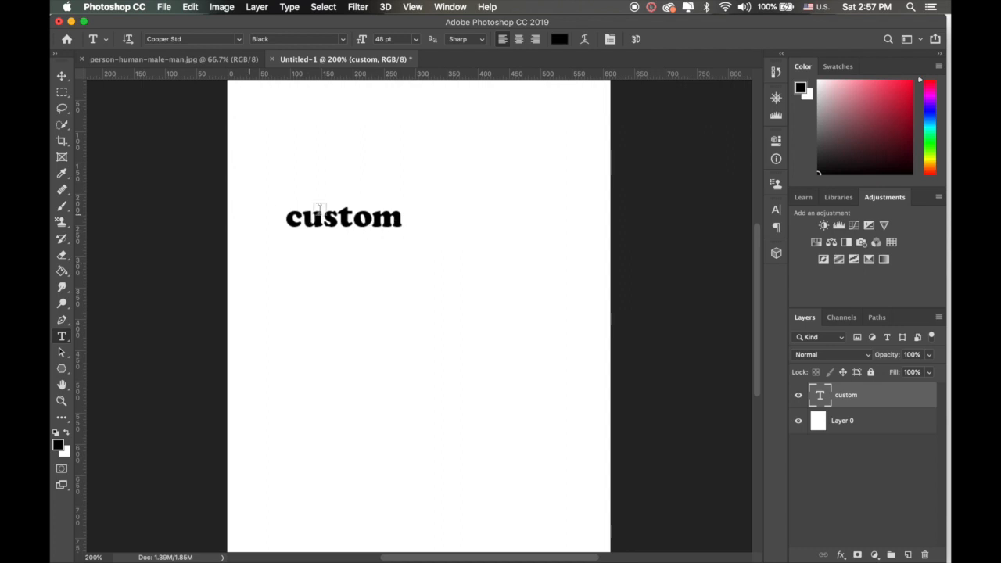
Step: Define a brush preset named "custom" from the text
{"action": "left_click", "coordinate": [190, 7]}
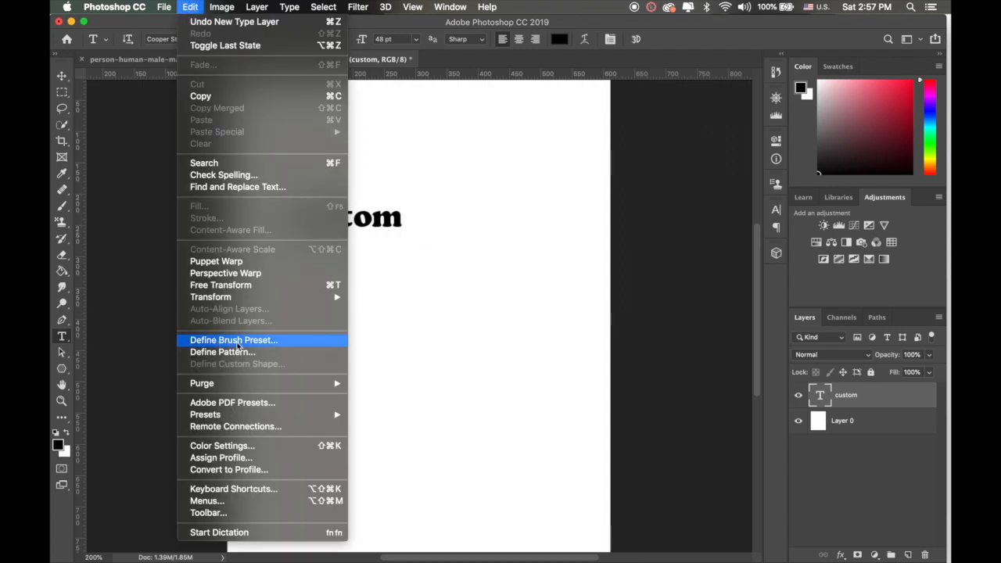
{"action": "left_click", "coordinate": [245, 344]}
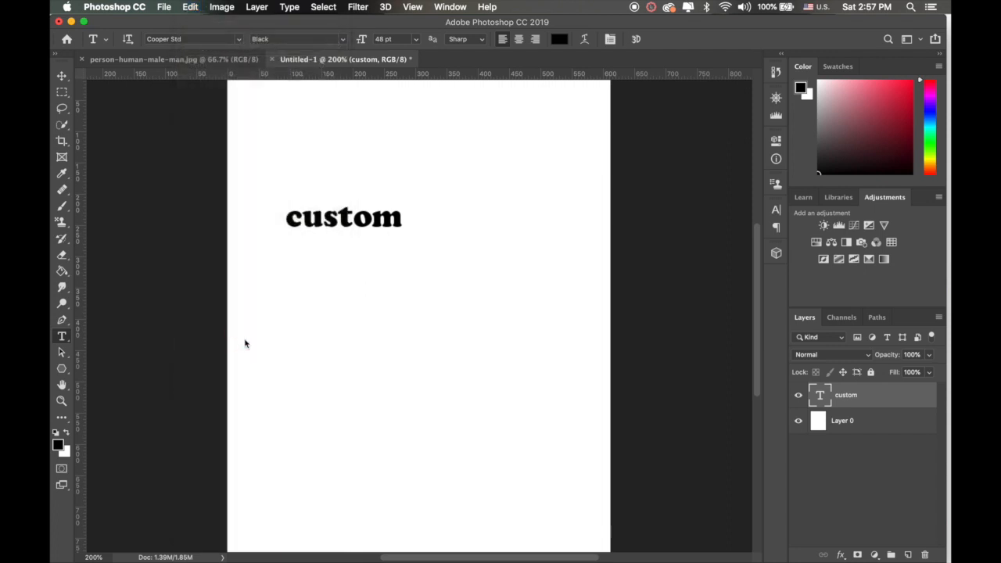
{"action": "type", "text": "custom"}
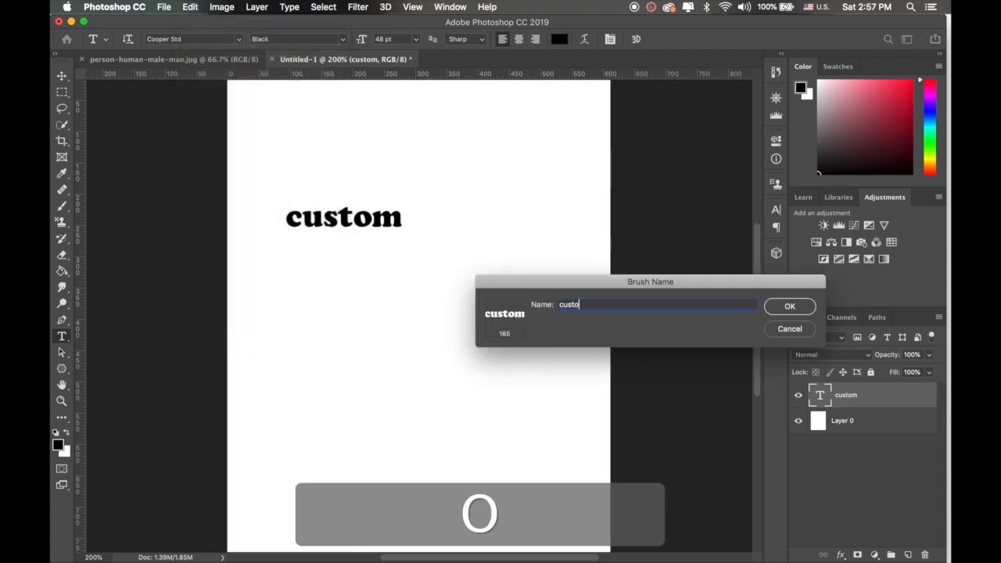
{"action": "left_click", "coordinate": [790, 307]}
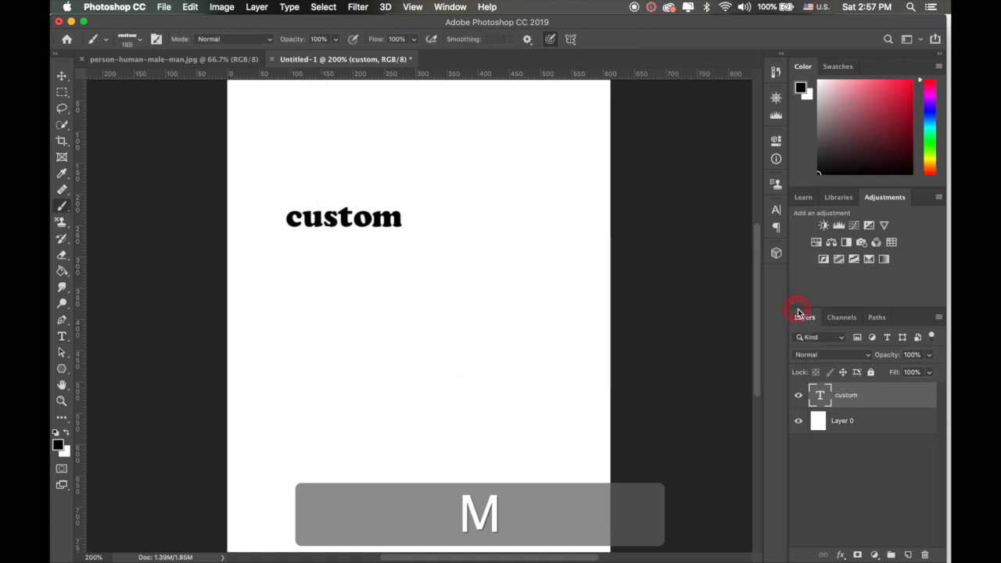
Step: Create a new layer and paint freehand strokes and single stamps on it with the custom text brush
{"action": "left_click", "coordinate": [908, 555]}
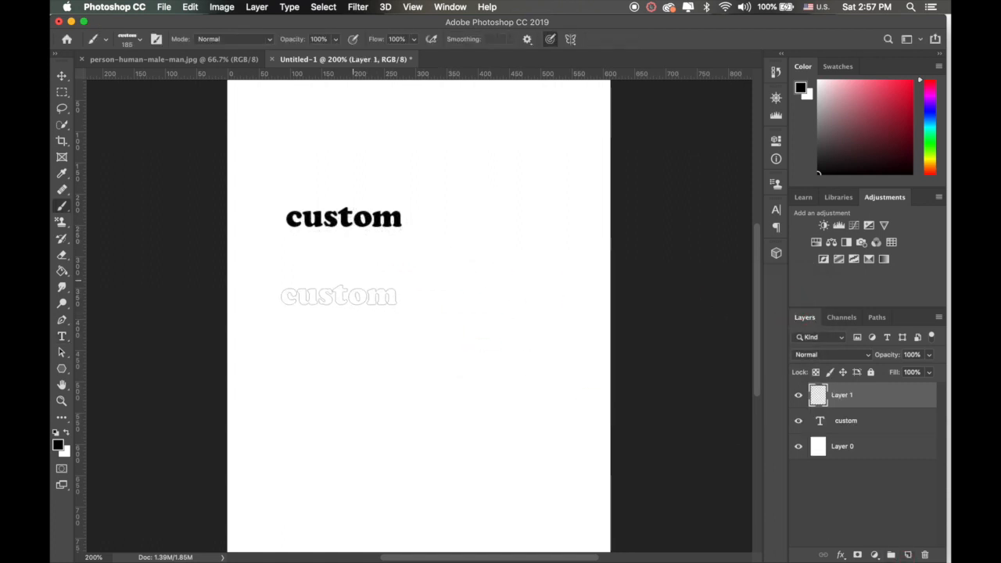
{"action": "mouse_move", "coordinate": [342, 294]}
{"action": "left_mouse_down"}
{"action": "mouse_move", "coordinate": [342, 335]}
{"action": "mouse_move", "coordinate": [412, 360]}
{"action": "mouse_move", "coordinate": [407, 422]}
{"action": "mouse_move", "coordinate": [372, 432]}
{"action": "mouse_move", "coordinate": [363, 448]}
{"action": "mouse_move", "coordinate": [375, 467]}
{"action": "left_mouse_up"}
{"action": "left_click", "coordinate": [432, 482]}
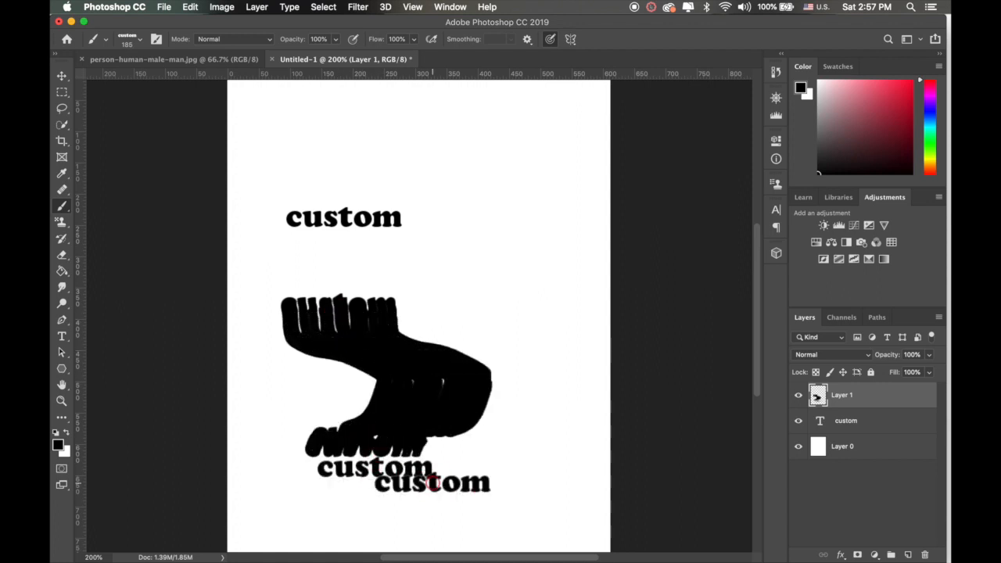
{"action": "left_click", "coordinate": [452, 459]}
{"action": "left_click", "coordinate": [459, 407]}
{"action": "left_click", "coordinate": [464, 321]}
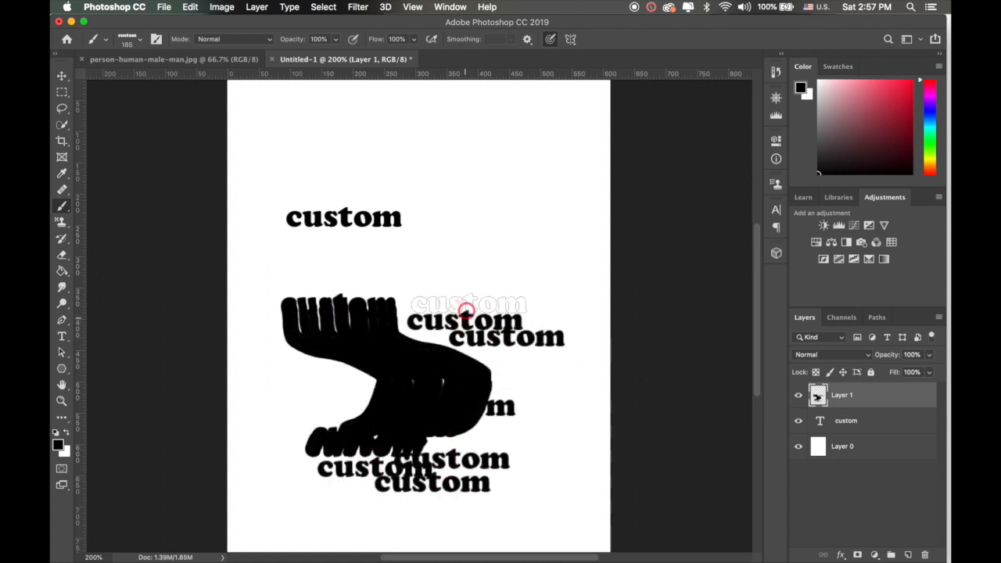
{"action": "left_click", "coordinate": [489, 267]}
{"action": "left_click", "coordinate": [419, 266]}
{"action": "left_click", "coordinate": [374, 255]}
{"action": "left_click_drag", "start_coordinate": [405, 218], "coordinate": [454, 150]}
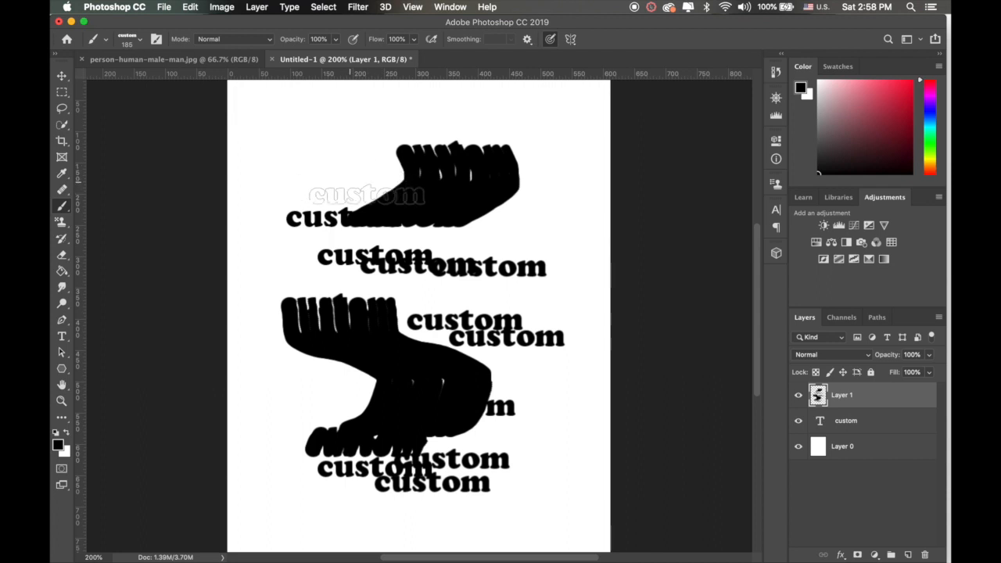
Step: Undo the brush strokes, the added layer and the text until only the blank white layer is left
{"action": "key", "text": "super+z"}
{"action": "key", "text": "super+z"}
{"action": "key", "text": "super+z"}
{"action": "key", "text": "super+z"}
{"action": "key", "text": "super+z"}
{"action": "key", "text": "super+z"}
{"action": "key", "text": "super+z"}
{"action": "key", "text": "super+z"}
{"action": "key", "text": "super+z"}
{"action": "key", "text": "super+z"}
{"action": "key", "text": "super+z"}
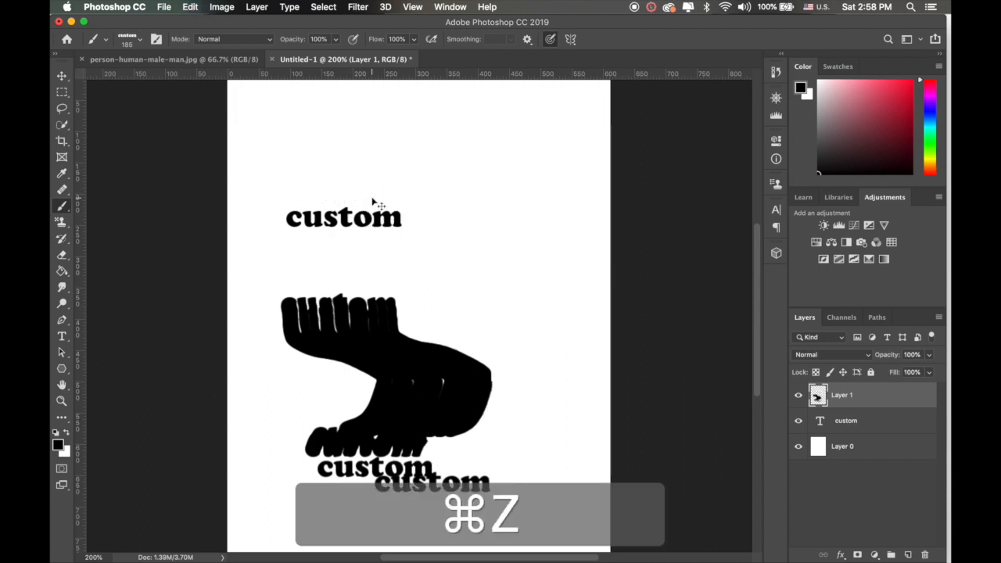
{"action": "key", "text": "super+z"}
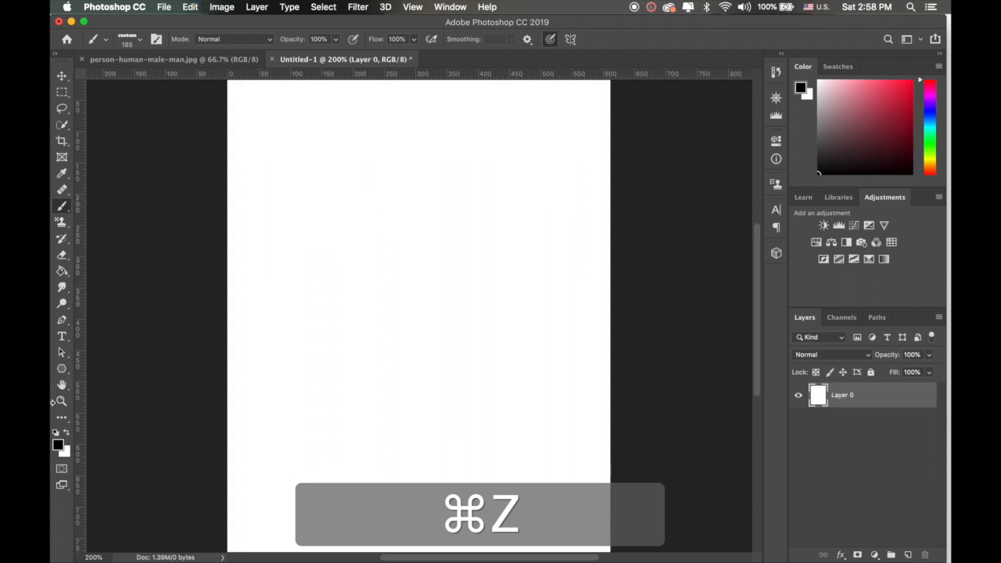
Step: Draw a cluster of four black seven-sided polygons in the canvas's upper left, the smallest about 39 px and the lowest about 74 px wide
{"action": "left_click", "coordinate": [63, 368]}
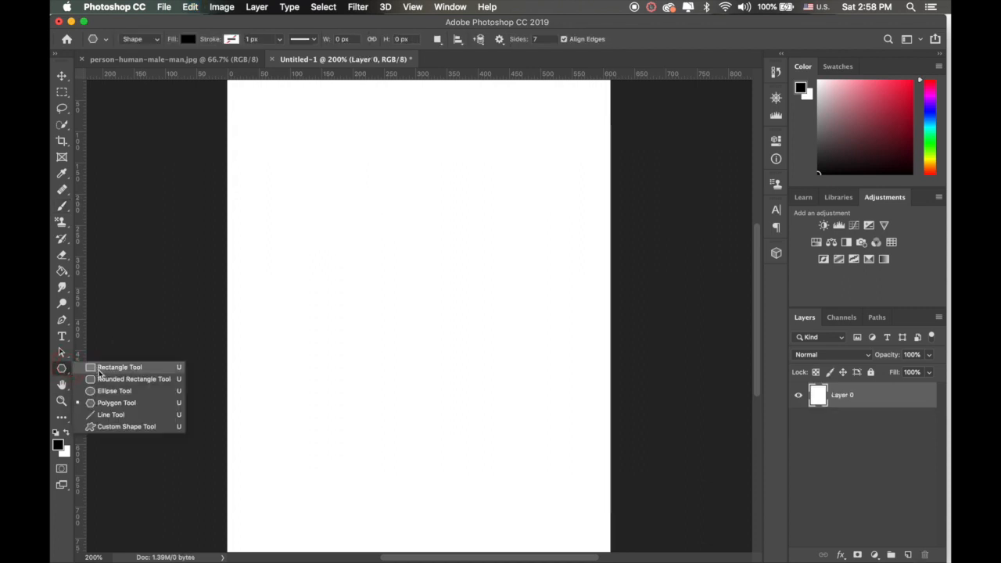
{"action": "left_click", "coordinate": [102, 403]}
{"action": "left_click_drag", "start_coordinate": [302, 239], "coordinate": [309, 247]}
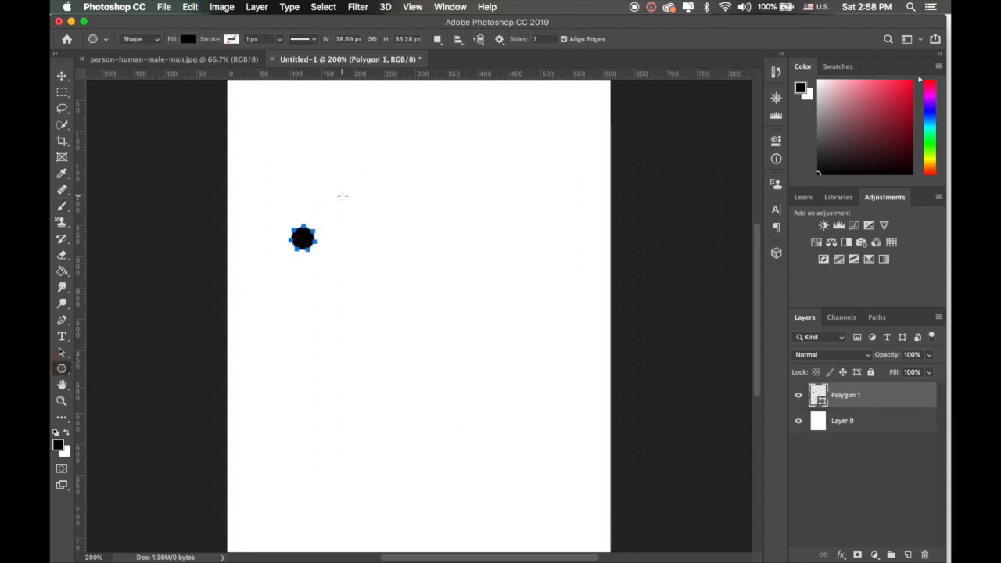
{"action": "left_click_drag", "start_coordinate": [342, 196], "coordinate": [262, 194]}
{"action": "left_click_drag", "start_coordinate": [329, 263], "coordinate": [345, 278]}
Step: Select the four polygons with a rectangular marquee, define them as the brush preset "Sampled Brush 1" and clear the selection
{"action": "left_click", "coordinate": [62, 91]}
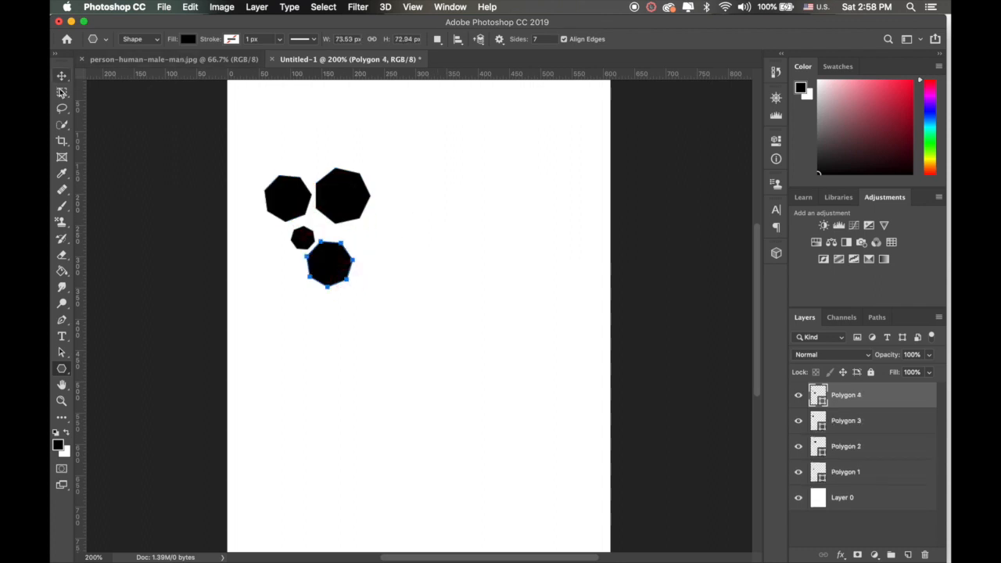
{"action": "left_click_drag", "start_coordinate": [254, 163], "coordinate": [386, 293]}
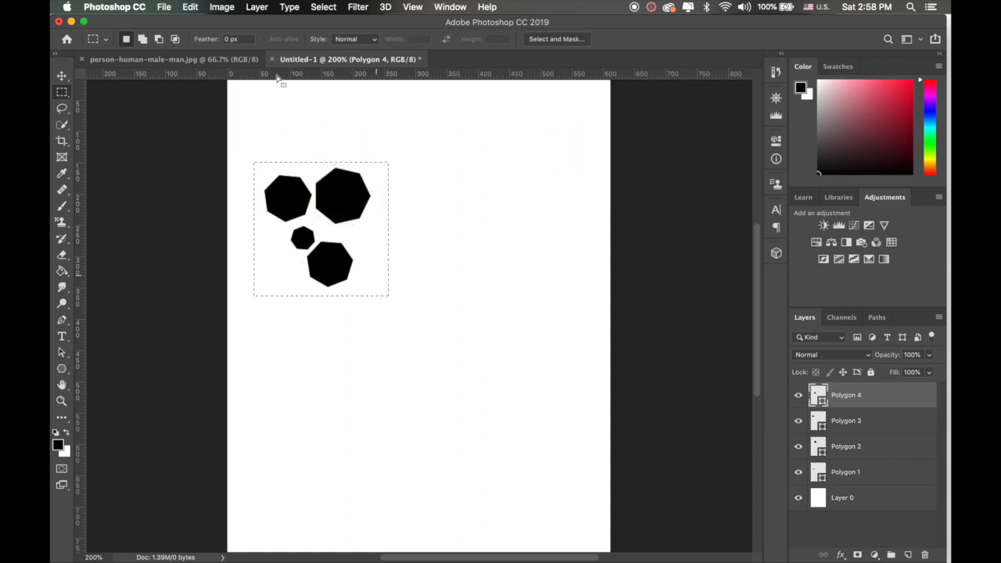
{"action": "left_click", "coordinate": [191, 7]}
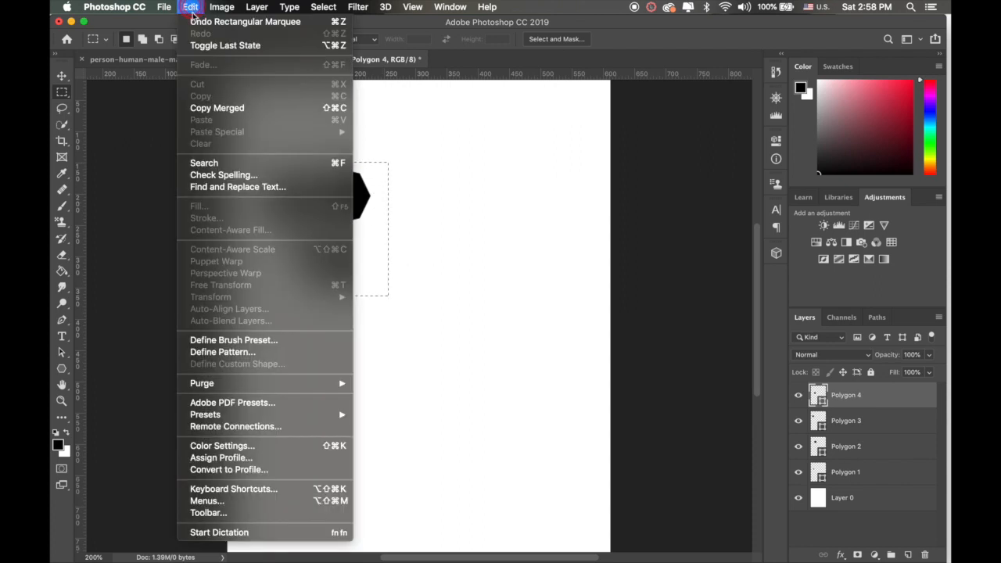
{"action": "left_click", "coordinate": [221, 341]}
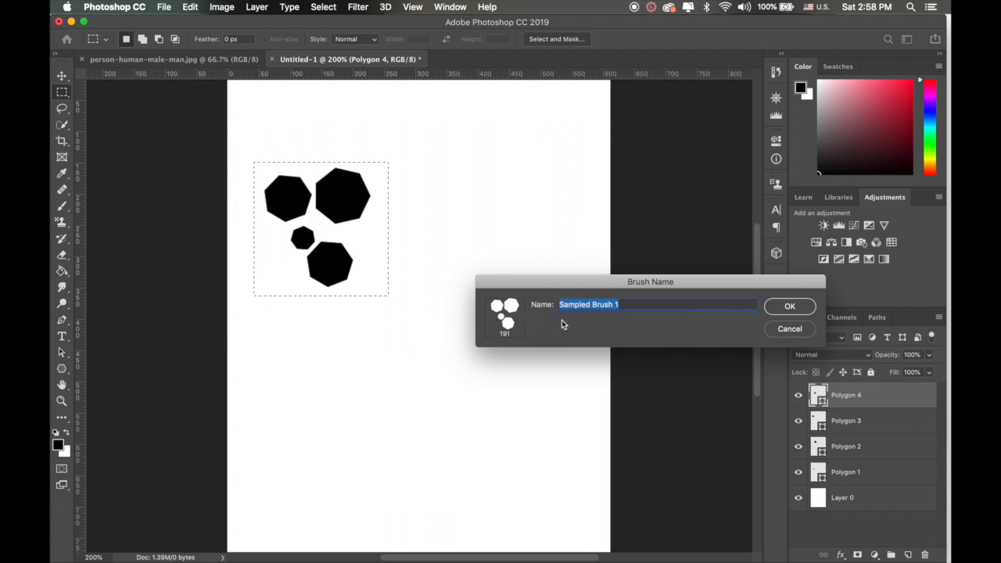
{"action": "left_click", "coordinate": [790, 307]}
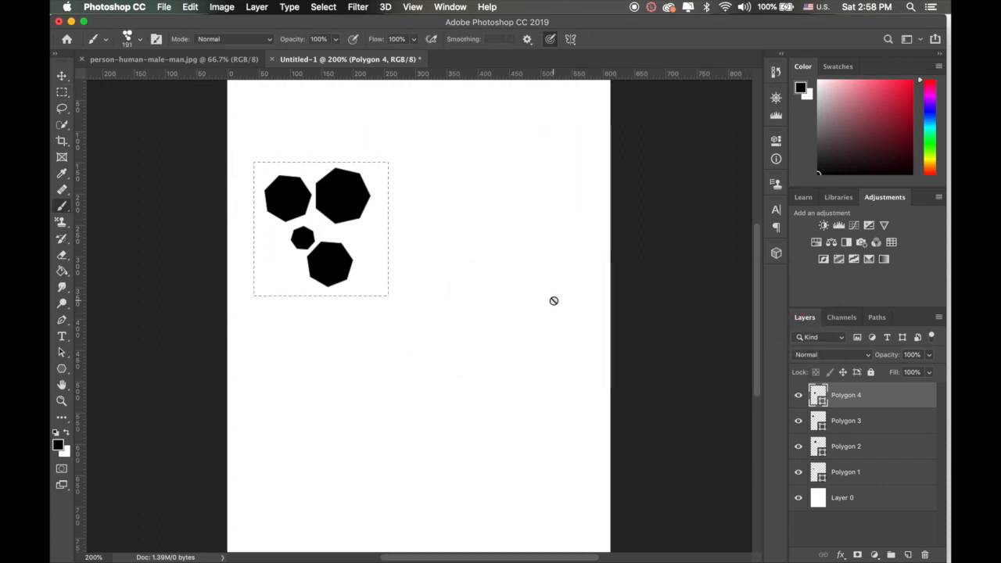
{"action": "key", "text": "super+d"}
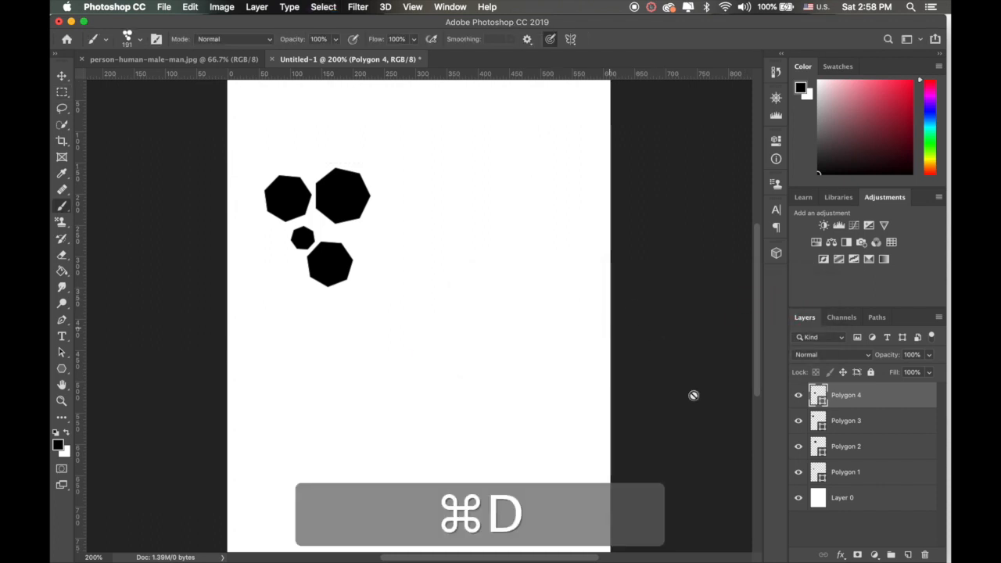
Step: Create a new layer and paint over the canvas with the polygon cluster brush
{"action": "left_click", "coordinate": [908, 557]}
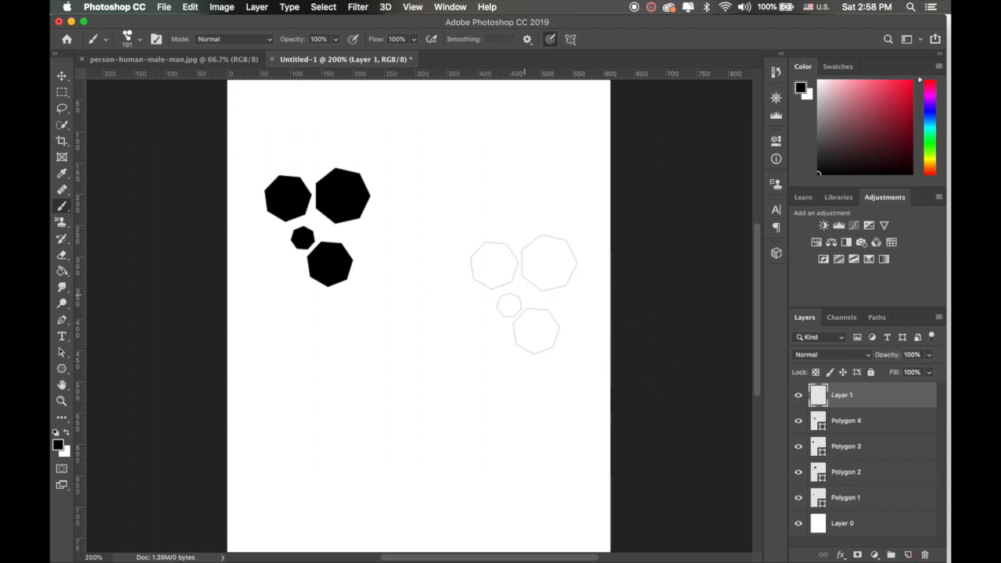
{"action": "left_click", "coordinate": [474, 344]}
{"action": "mouse_move", "coordinate": [474, 344]}
{"action": "left_mouse_down"}
{"action": "mouse_move", "coordinate": [422, 402]}
{"action": "mouse_move", "coordinate": [348, 383]}
{"action": "mouse_move", "coordinate": [348, 368]}
{"action": "mouse_move", "coordinate": [399, 321]}
{"action": "mouse_move", "coordinate": [421, 234]}
{"action": "mouse_move", "coordinate": [461, 199]}
{"action": "mouse_move", "coordinate": [555, 309]}
{"action": "mouse_move", "coordinate": [554, 228]}
{"action": "mouse_move", "coordinate": [531, 146]}
{"action": "mouse_move", "coordinate": [360, 144]}
{"action": "mouse_move", "coordinate": [288, 154]}
{"action": "mouse_move", "coordinate": [269, 223]}
{"action": "left_mouse_up"}
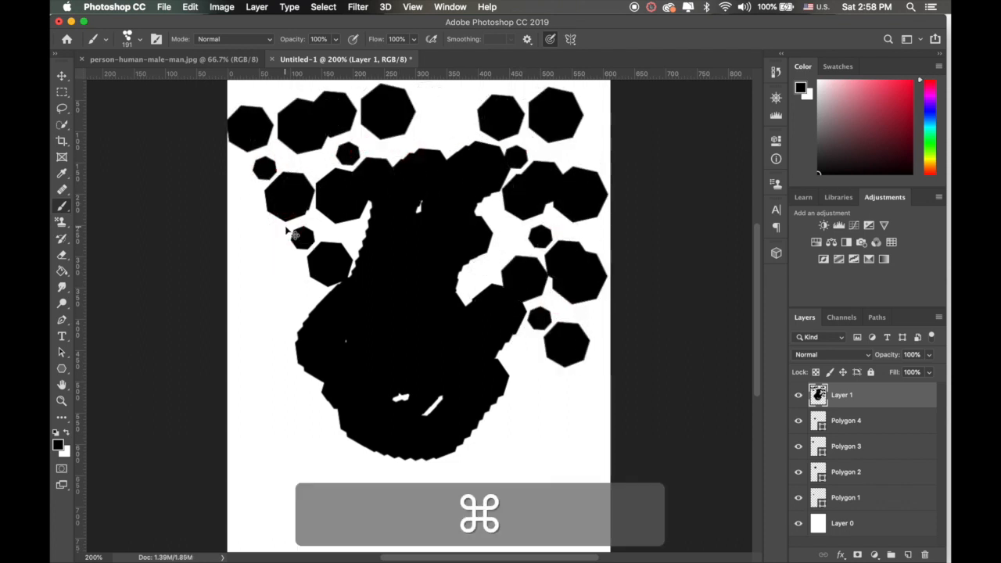
Step: Undo the polygon brush strokes, the added layer and the marquee selection, keeping the four polygons
{"action": "key", "text": "super+z"}
{"action": "key", "text": "super+z"}
{"action": "key", "text": "super+z"}
{"action": "key", "text": "super+z"}
{"action": "key", "text": "super+z"}
{"action": "key", "text": "super+z"}
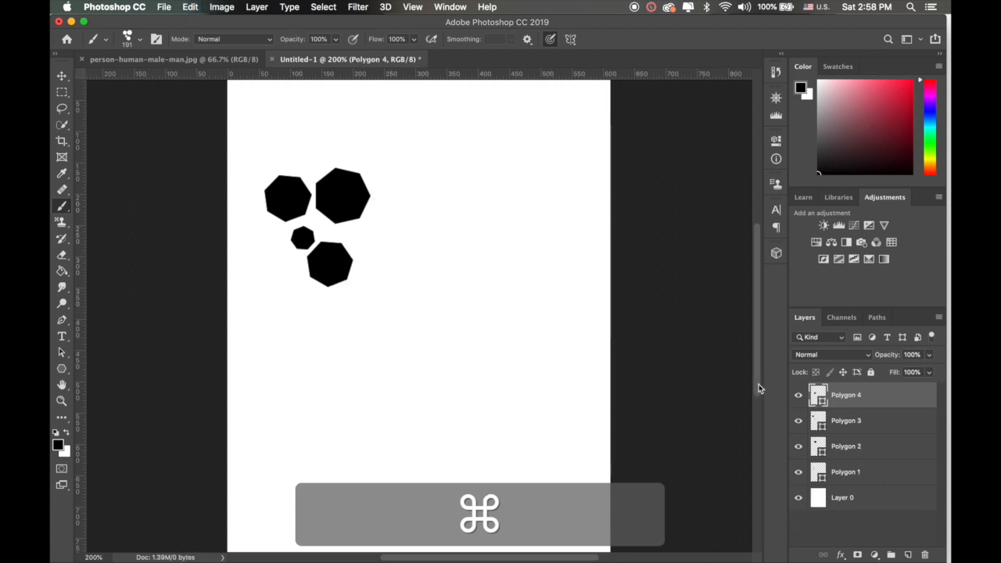
Step: Select the four polygons with a rectangular marquee and define them as the pattern "Pattern 2"
{"action": "left_click", "coordinate": [181, 7]}
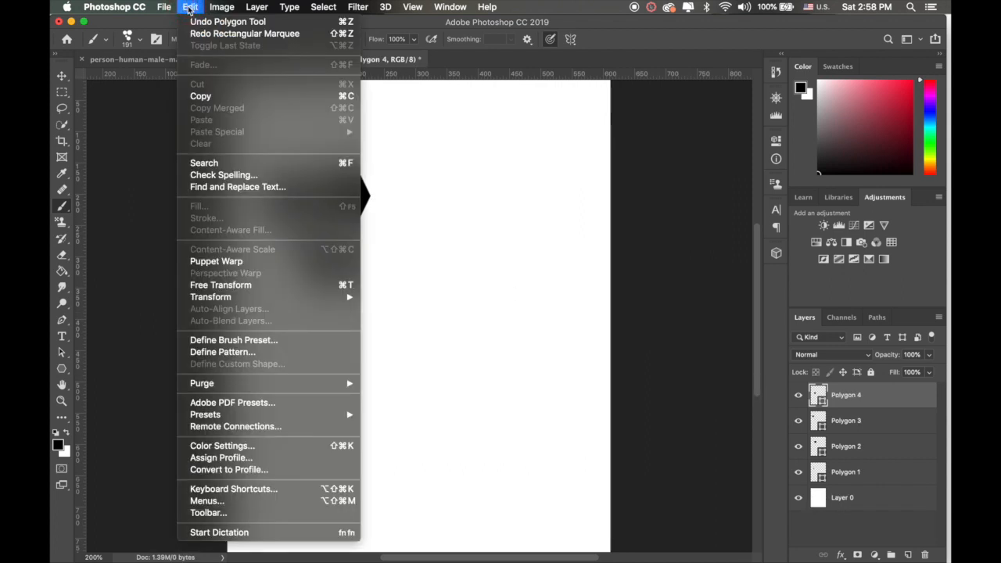
{"action": "left_click", "coordinate": [635, 37]}
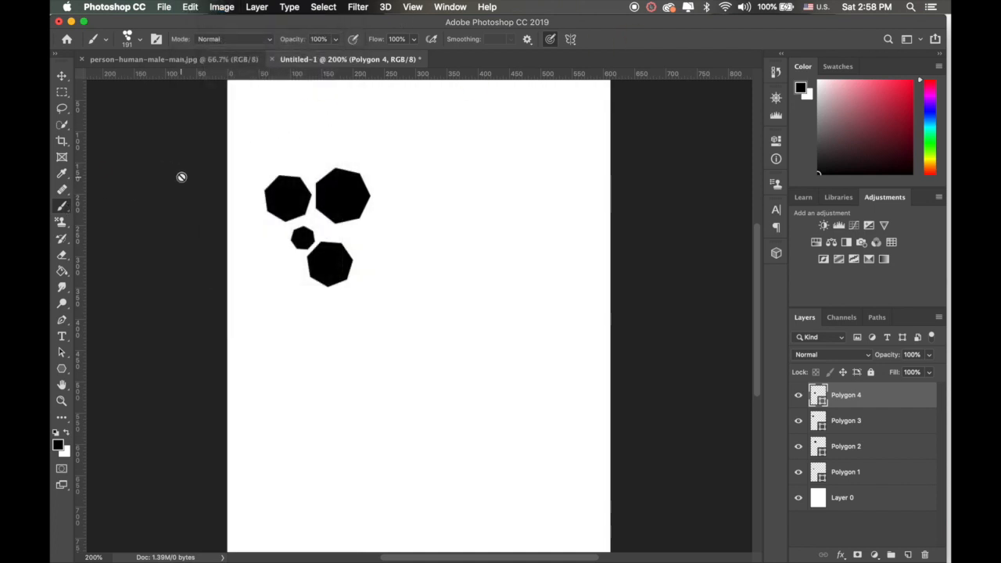
{"action": "left_click", "coordinate": [62, 93]}
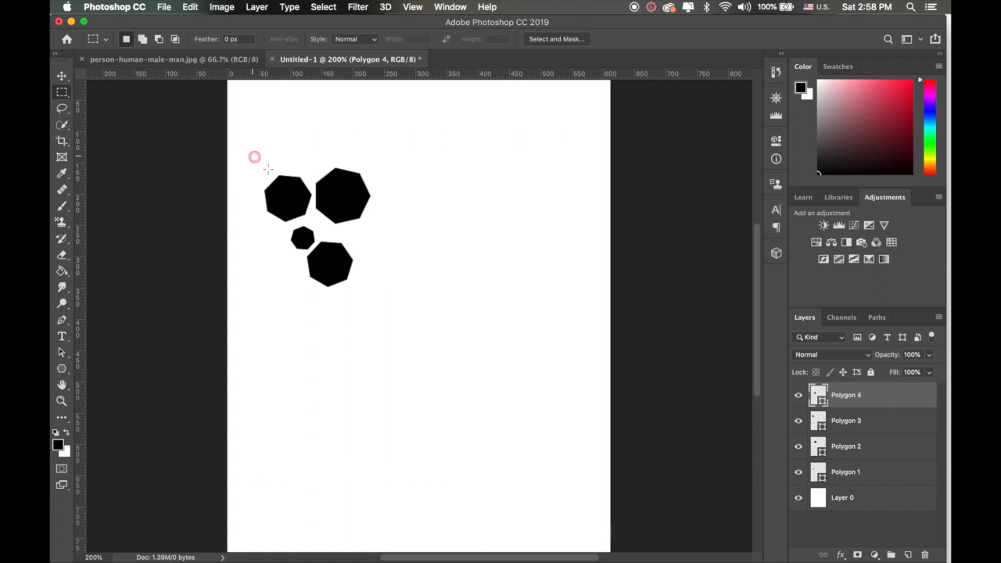
{"action": "left_click_drag", "start_coordinate": [253, 155], "coordinate": [383, 292]}
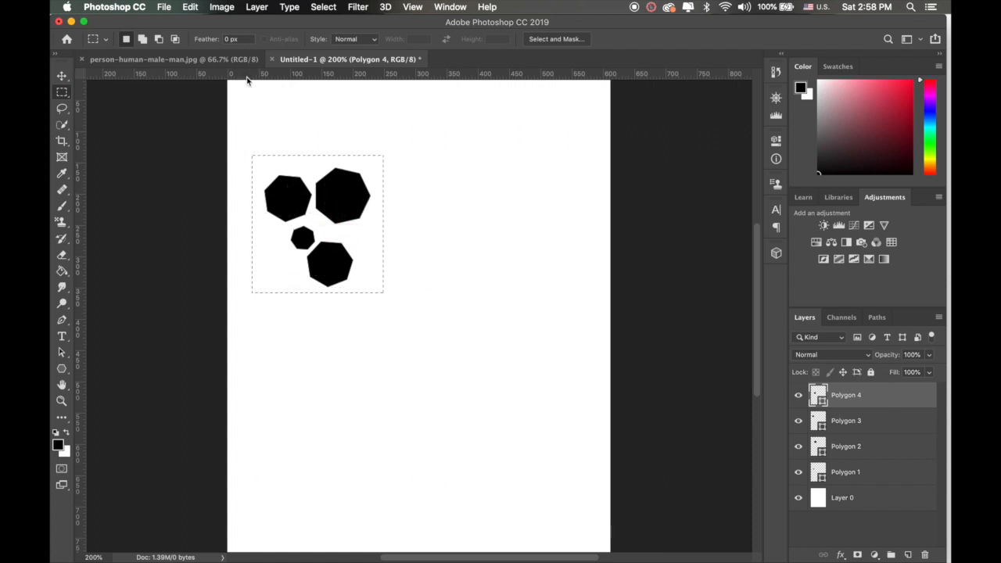
{"action": "left_click", "coordinate": [190, 7]}
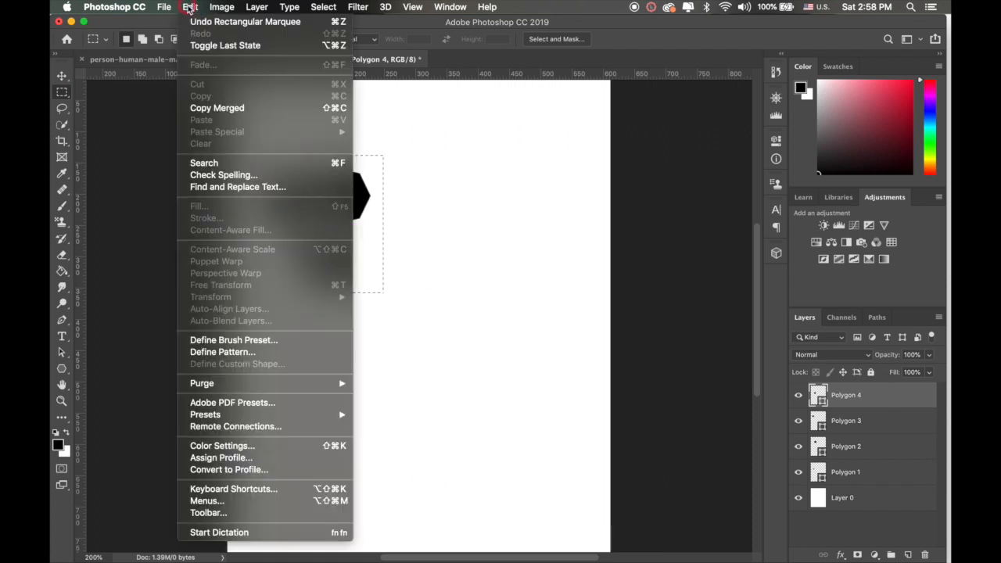
{"action": "left_click", "coordinate": [215, 354]}
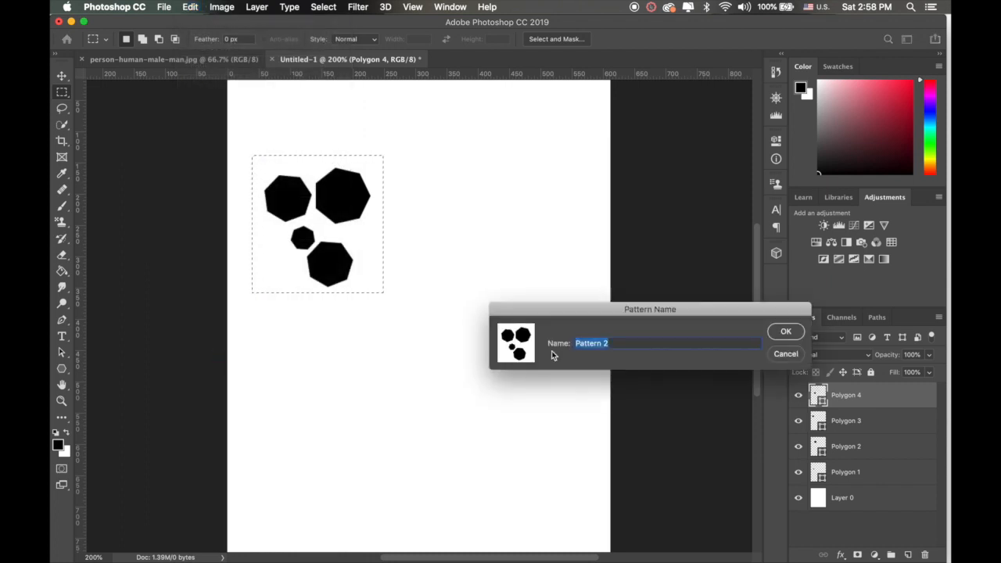
{"action": "left_click", "coordinate": [788, 332]}
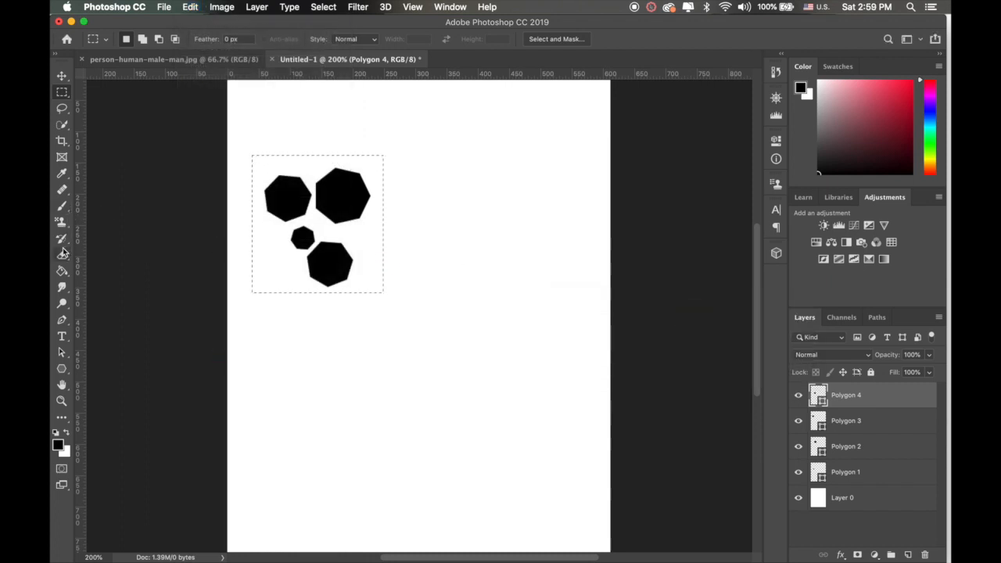
Step: Activate the Paint Bucket, clear the marquee selection and add a new layer above the polygons
{"action": "left_click", "coordinate": [62, 271]}
{"action": "left_click", "coordinate": [102, 280]}
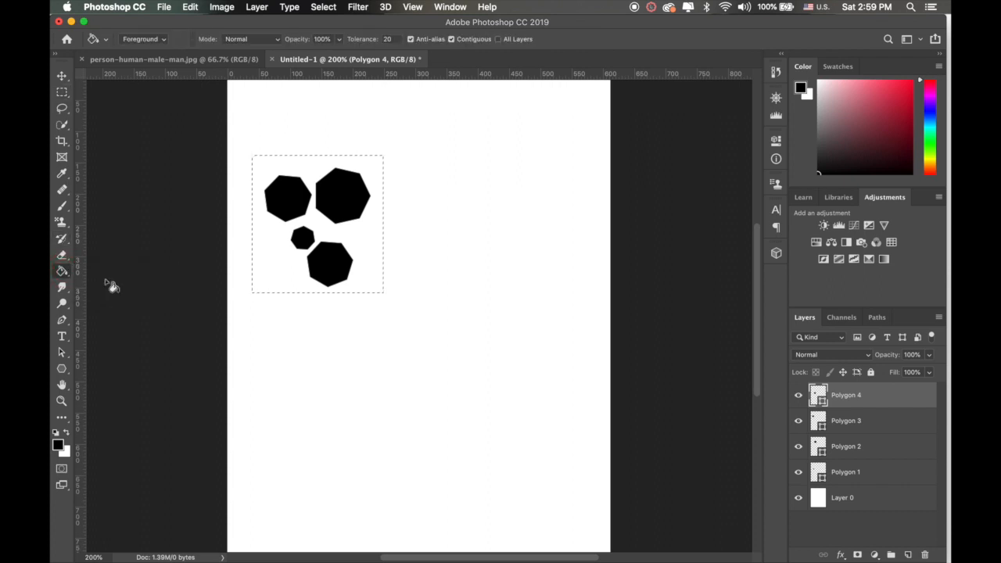
{"action": "key", "text": "super+d"}
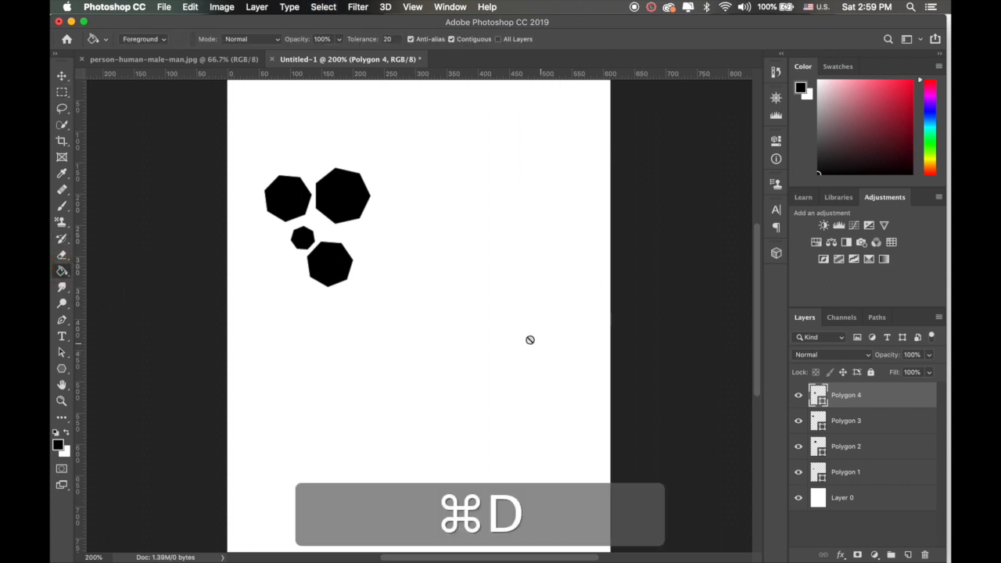
{"action": "left_click", "coordinate": [907, 554]}
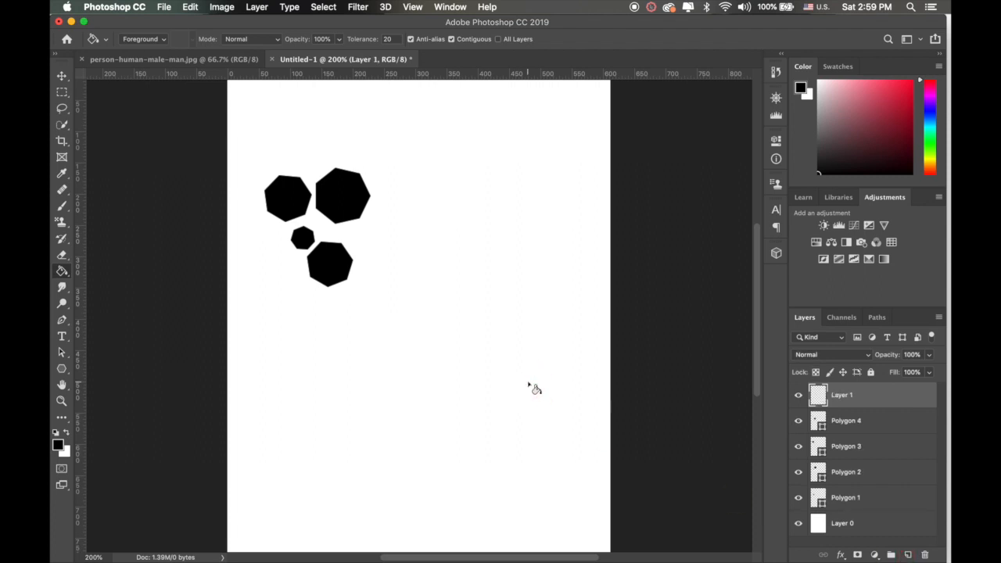
Step: Try filling the new layer with the black foreground colour and with the polygon pattern "Pattern 2", undoing each fill
{"action": "left_click", "coordinate": [415, 348]}
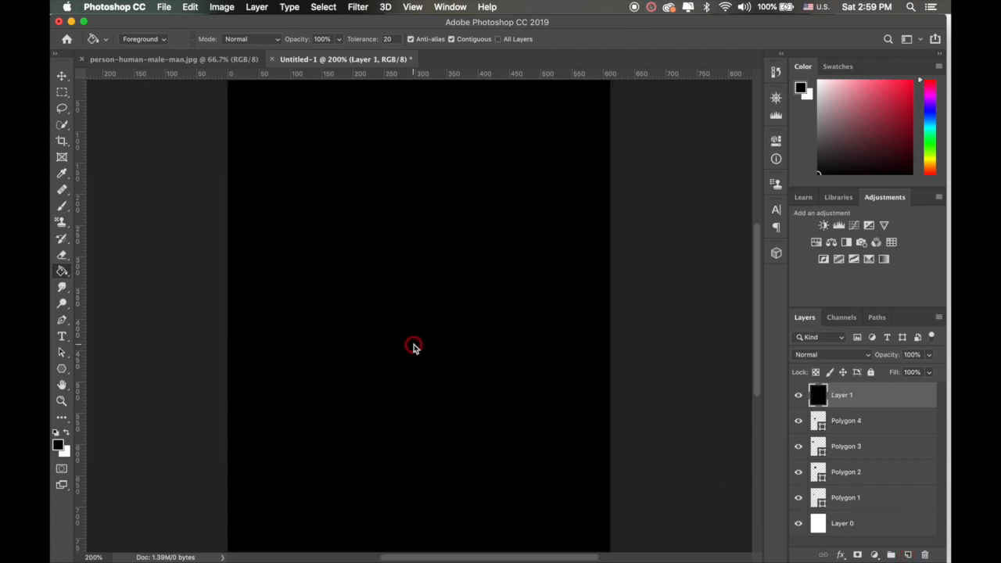
{"action": "key", "text": "super+z"}
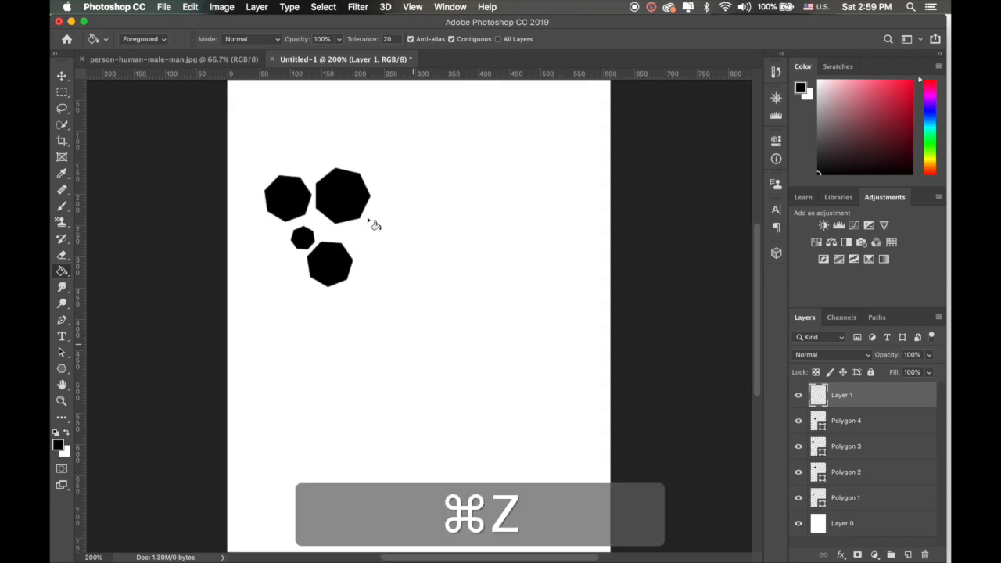
{"action": "left_click", "coordinate": [161, 38]}
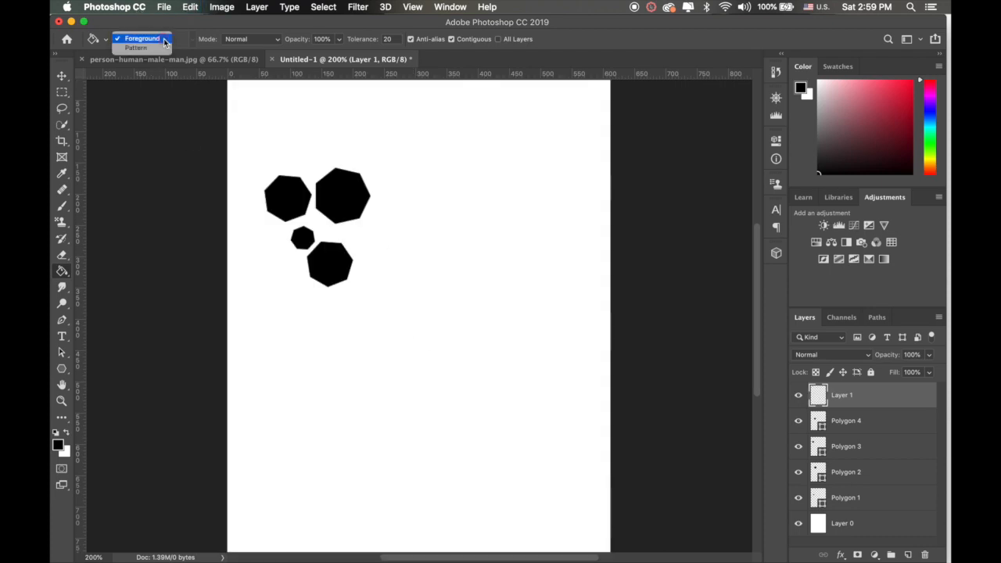
{"action": "left_click", "coordinate": [154, 50]}
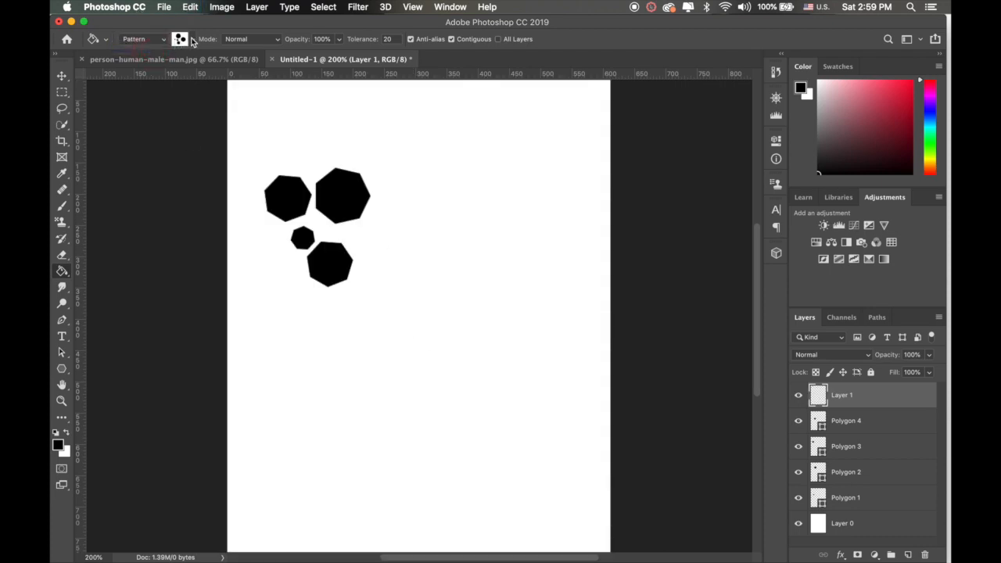
{"action": "left_click", "coordinate": [192, 41]}
{"action": "left_click", "coordinate": [137, 125]}
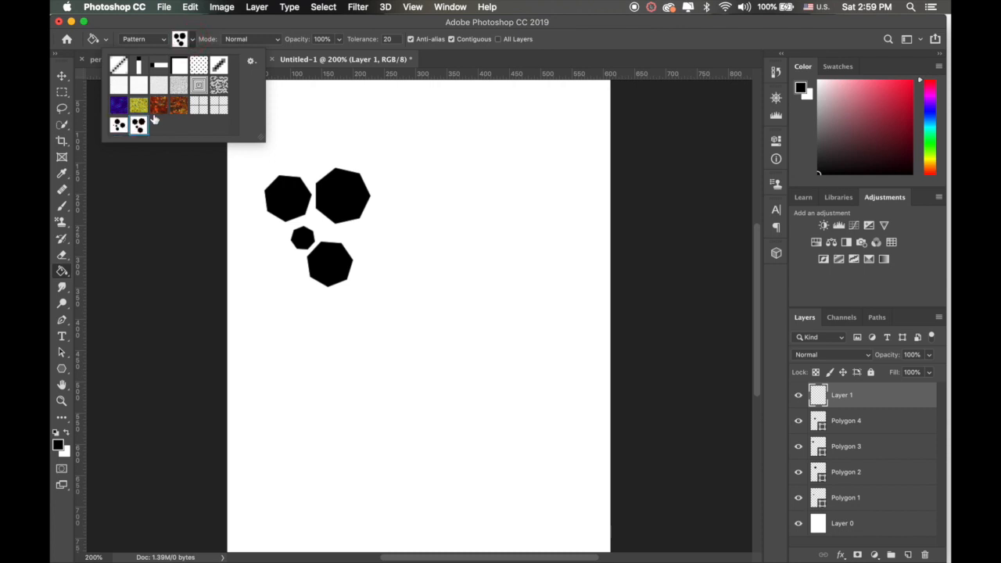
{"action": "key", "text": "Return"}
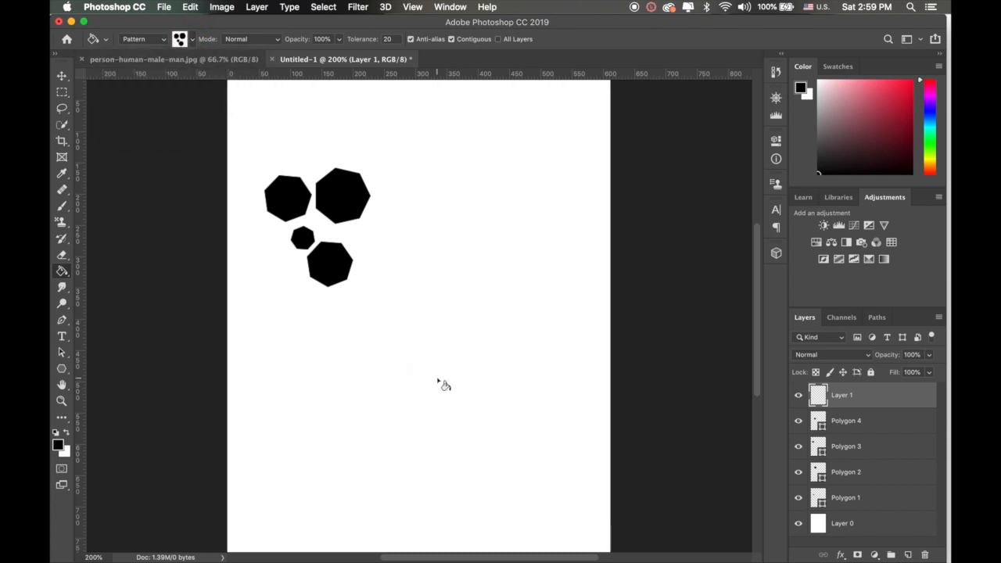
{"action": "left_click", "coordinate": [440, 383]}
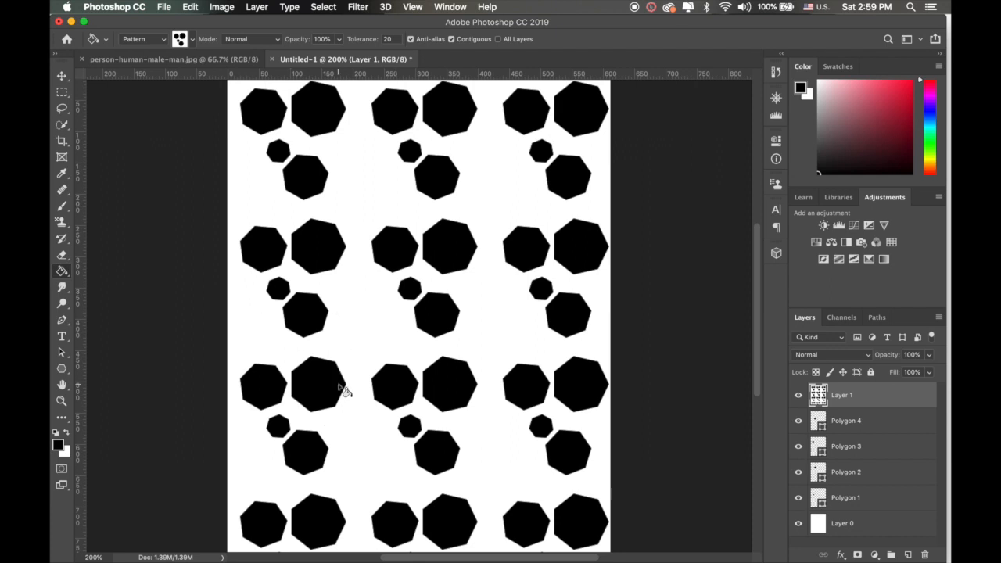
{"action": "key", "text": "ctrl+z"}
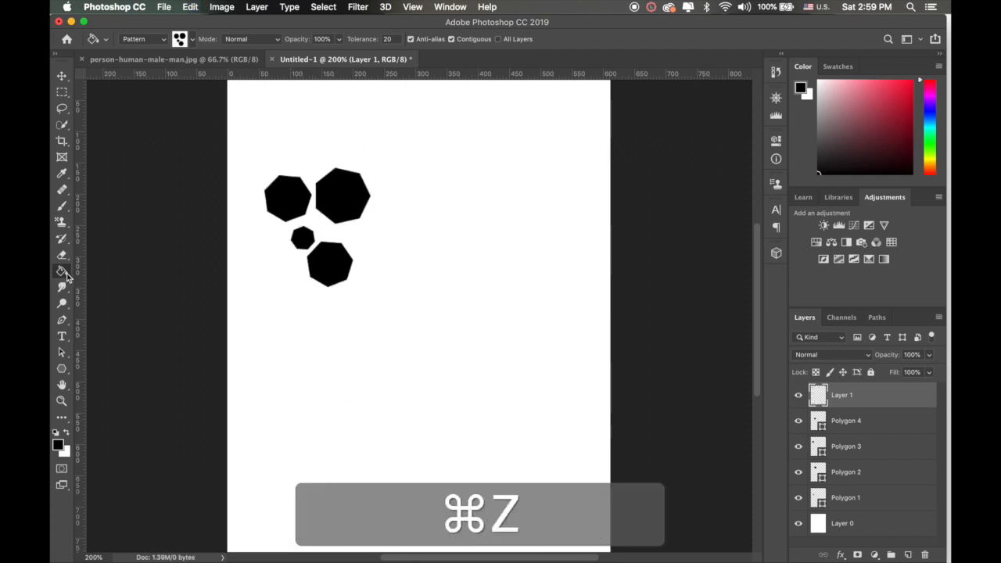
Step: Paint a vertical band of polygon pattern along the canvas's right side with the 90 px Pattern Stamp tool
{"action": "left_click", "coordinate": [63, 223]}
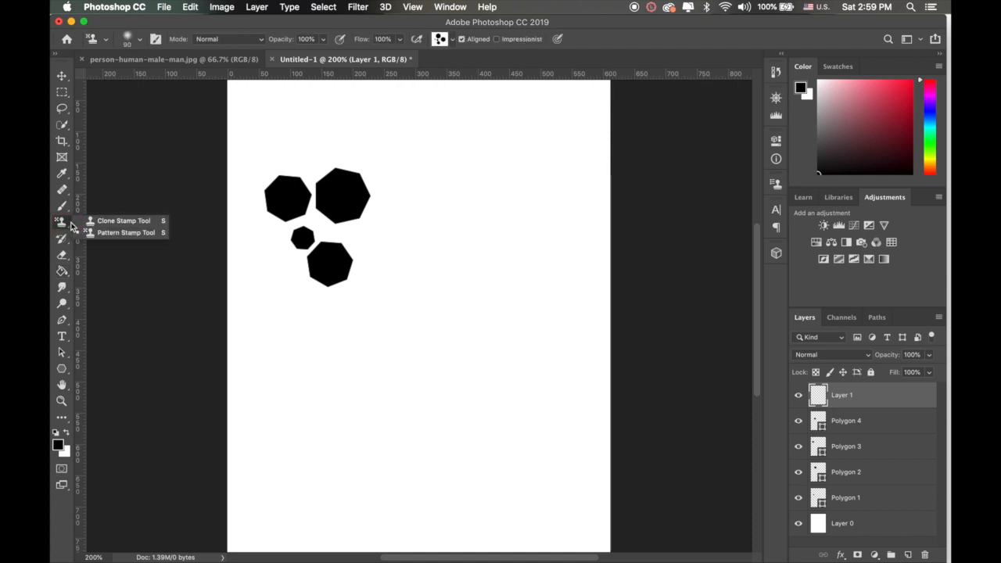
{"action": "left_click", "coordinate": [126, 234]}
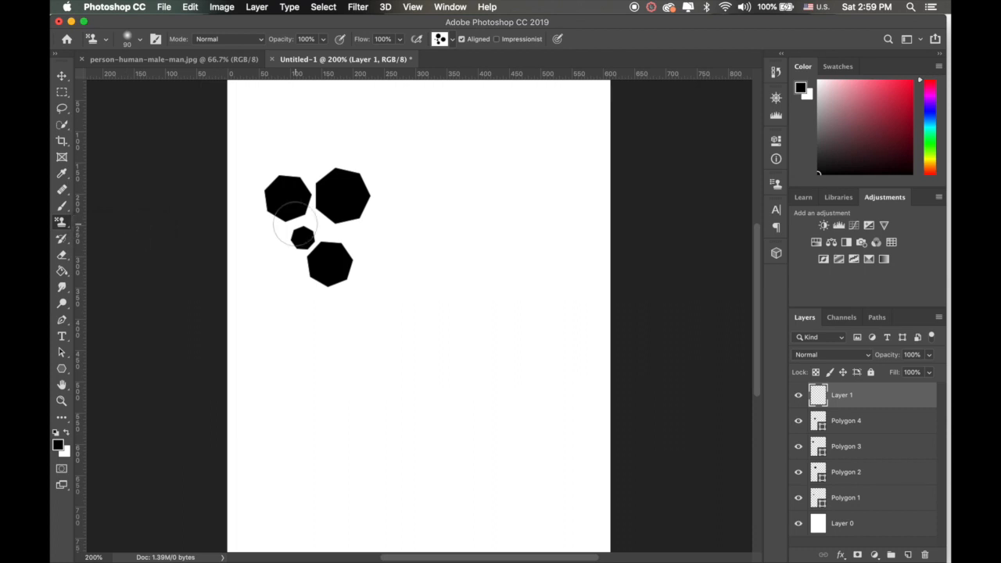
{"action": "mouse_move", "coordinate": [496, 250]}
{"action": "left_mouse_down"}
{"action": "mouse_move", "coordinate": [499, 227]}
{"action": "mouse_move", "coordinate": [543, 238]}
{"action": "mouse_move", "coordinate": [526, 196]}
{"action": "mouse_move", "coordinate": [538, 223]}
{"action": "mouse_move", "coordinate": [516, 208]}
{"action": "mouse_move", "coordinate": [549, 243]}
{"action": "mouse_move", "coordinate": [523, 246]}
{"action": "mouse_move", "coordinate": [524, 265]}
{"action": "mouse_move", "coordinate": [471, 273]}
{"action": "mouse_move", "coordinate": [536, 333]}
{"action": "mouse_move", "coordinate": [534, 358]}
{"action": "mouse_move", "coordinate": [558, 364]}
{"action": "mouse_move", "coordinate": [556, 325]}
{"action": "mouse_move", "coordinate": [522, 444]}
{"action": "mouse_move", "coordinate": [513, 422]}
{"action": "mouse_move", "coordinate": [491, 439]}
{"action": "mouse_move", "coordinate": [537, 444]}
{"action": "mouse_move", "coordinate": [548, 458]}
{"action": "mouse_move", "coordinate": [568, 446]}
{"action": "mouse_move", "coordinate": [562, 434]}
{"action": "mouse_move", "coordinate": [519, 478]}
{"action": "left_mouse_up"}
{"action": "mouse_move", "coordinate": [538, 486]}
{"action": "left_mouse_down"}
{"action": "mouse_move", "coordinate": [510, 544]}
{"action": "mouse_move", "coordinate": [578, 543]}
{"action": "mouse_move", "coordinate": [548, 520]}
{"action": "left_mouse_up"}
{"action": "left_click_drag", "start_coordinate": [541, 336], "coordinate": [524, 303]}
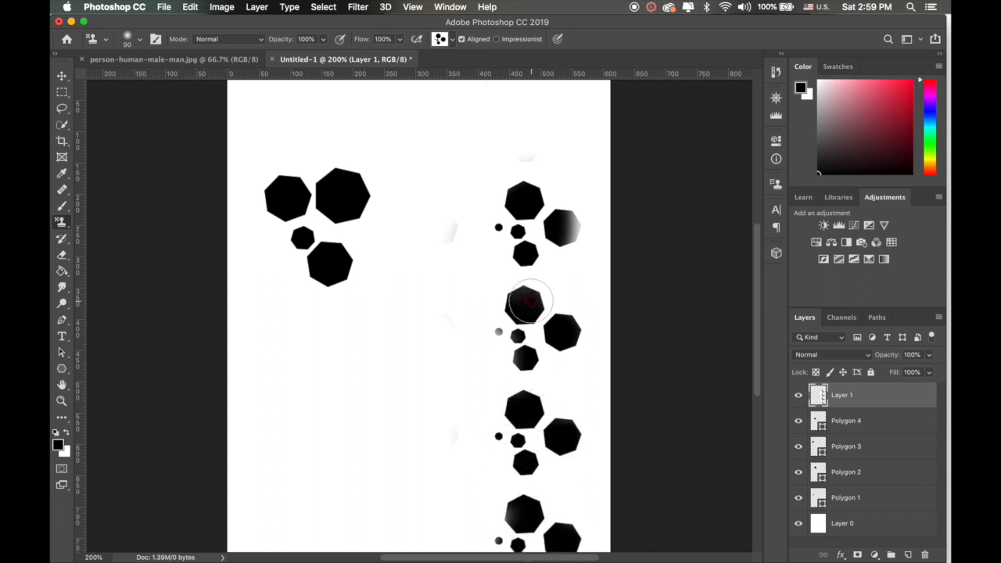
{"action": "mouse_move", "coordinate": [557, 226]}
{"action": "left_mouse_down"}
{"action": "mouse_move", "coordinate": [551, 191]}
{"action": "mouse_move", "coordinate": [523, 187]}
{"action": "mouse_move", "coordinate": [536, 207]}
{"action": "mouse_move", "coordinate": [528, 211]}
{"action": "mouse_move", "coordinate": [514, 188]}
{"action": "mouse_move", "coordinate": [518, 123]}
{"action": "mouse_move", "coordinate": [506, 86]}
{"action": "mouse_move", "coordinate": [555, 125]}
{"action": "mouse_move", "coordinate": [532, 141]}
{"action": "left_mouse_up"}
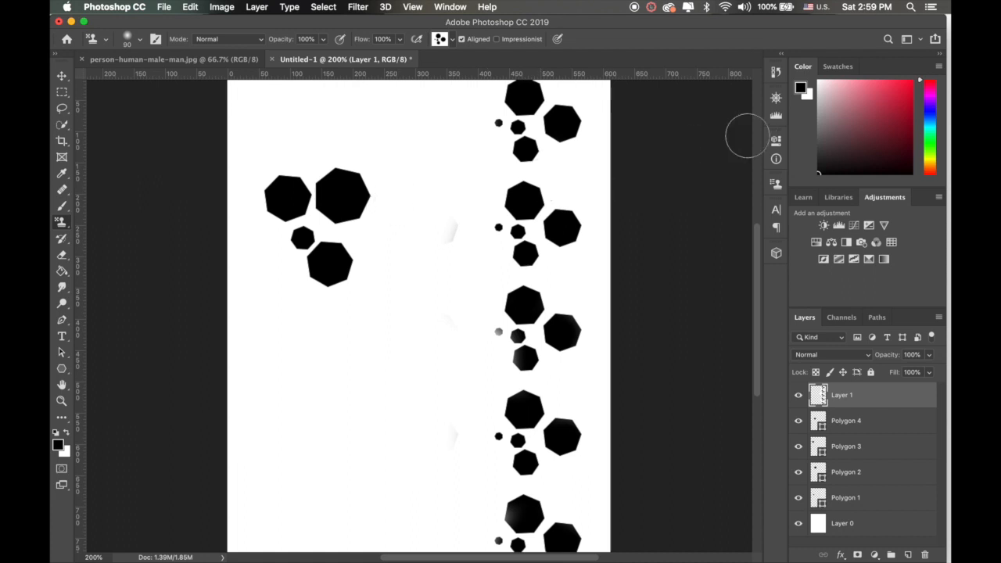
Step: Undo the pattern stamp strokes, the added layer and all four polygons, back to the blank Background
{"action": "key", "text": "super+z"}
{"action": "key", "text": "super+z"}
{"action": "key", "text": "super+z"}
{"action": "key", "text": "super+z"}
{"action": "key", "text": "super+z"}
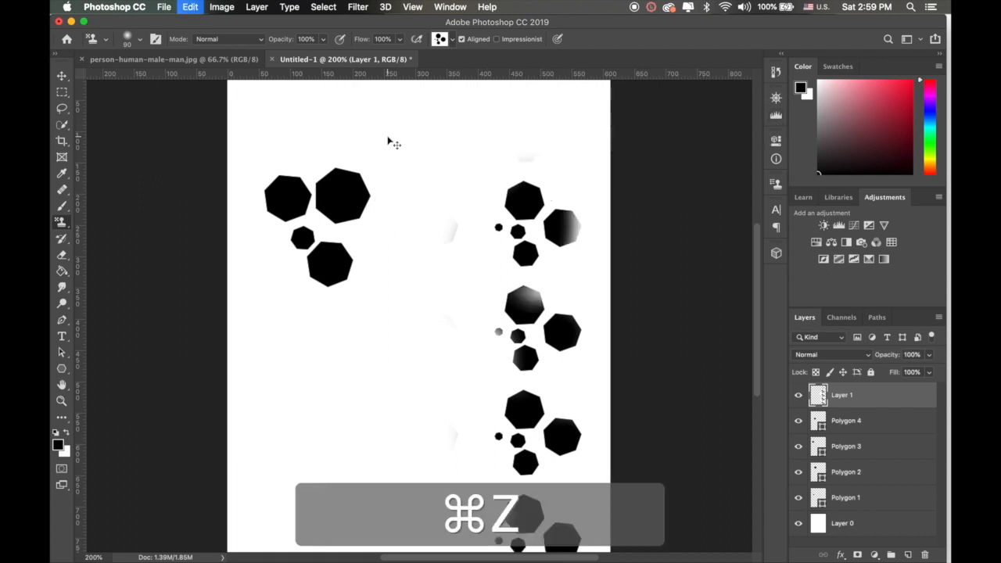
{"action": "key", "text": "super+z"}
{"action": "key", "text": "super+z"}
{"action": "key", "text": "super+z"}
{"action": "key", "text": "super+z"}
{"action": "key", "text": "super+z"}
{"action": "key", "text": "super+z"}
{"action": "key", "text": "super+z"}
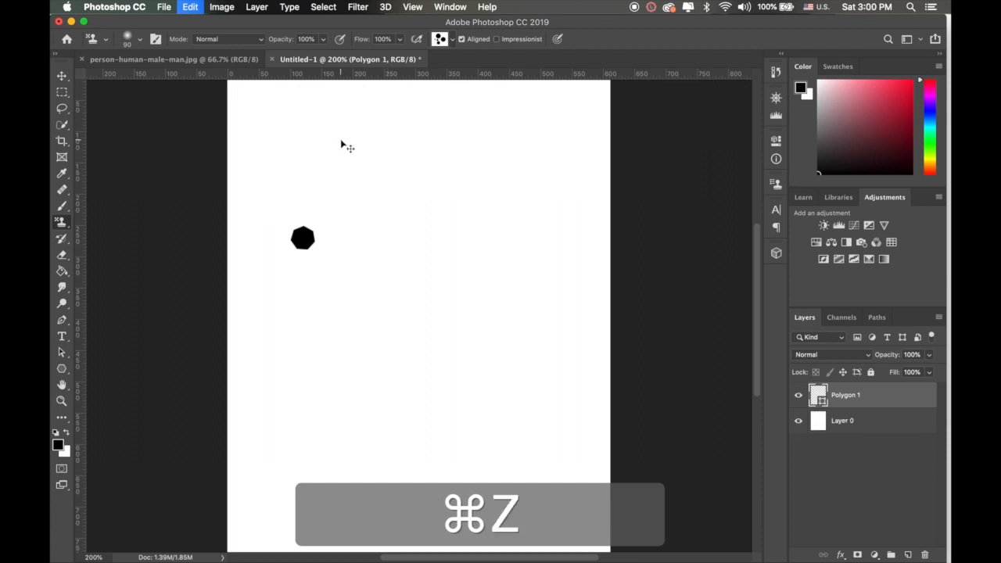
Step: Open the Brush tool's preset list and look through its brush groups, collapsing and re-expanding General Brushes
{"action": "left_click", "coordinate": [63, 126]}
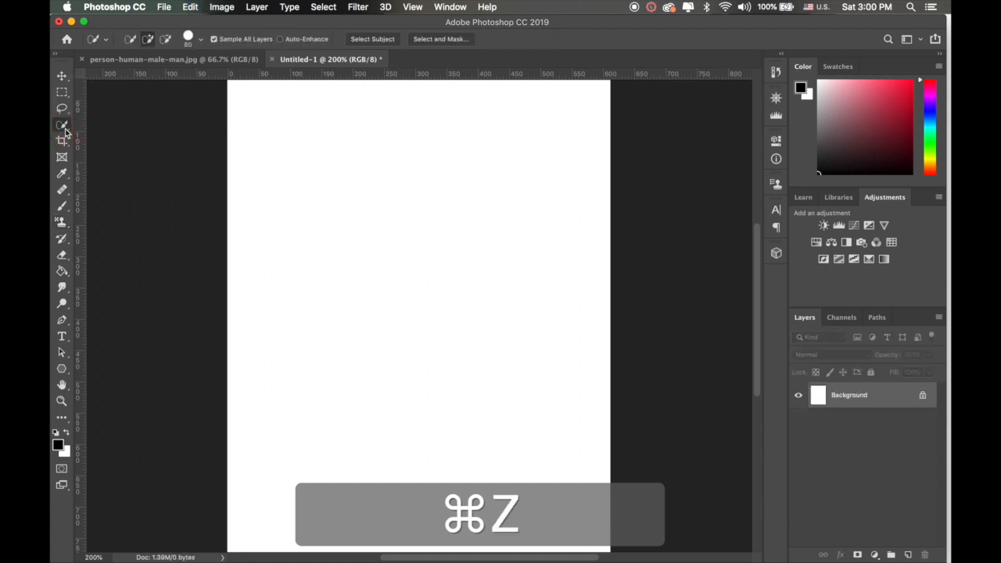
{"action": "left_click", "coordinate": [63, 129]}
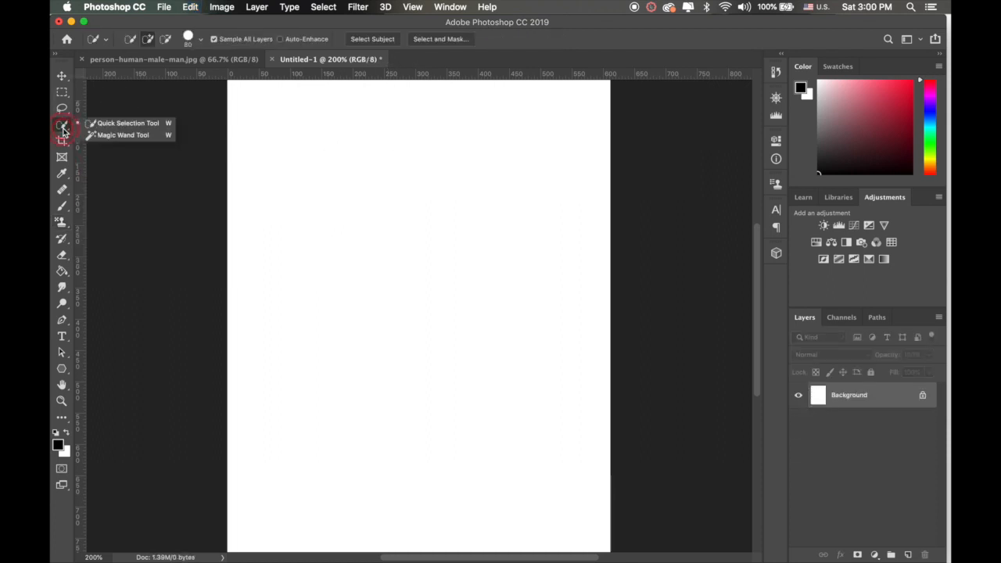
{"action": "left_click", "coordinate": [63, 208]}
{"action": "left_click", "coordinate": [104, 205]}
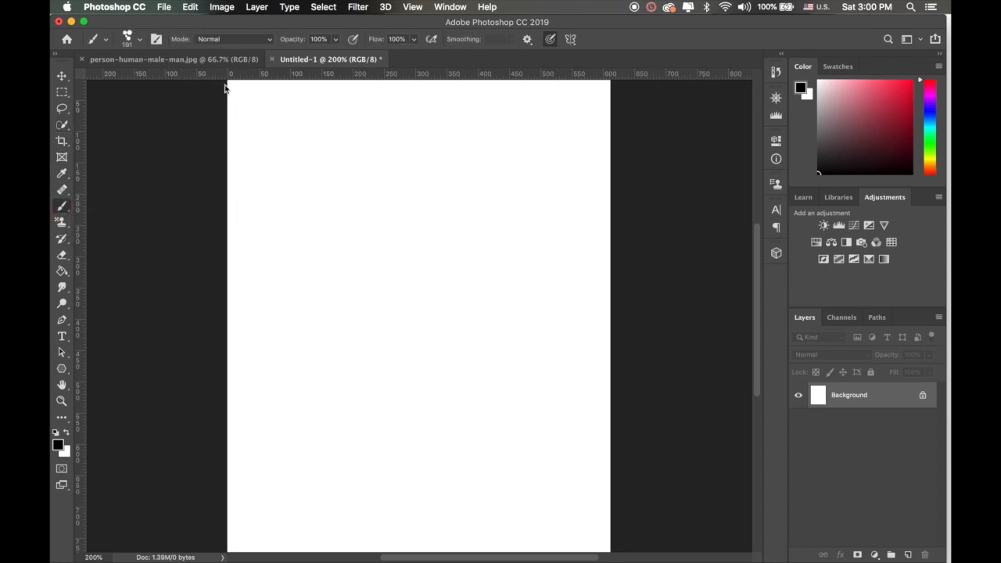
{"action": "left_click", "coordinate": [139, 40]}
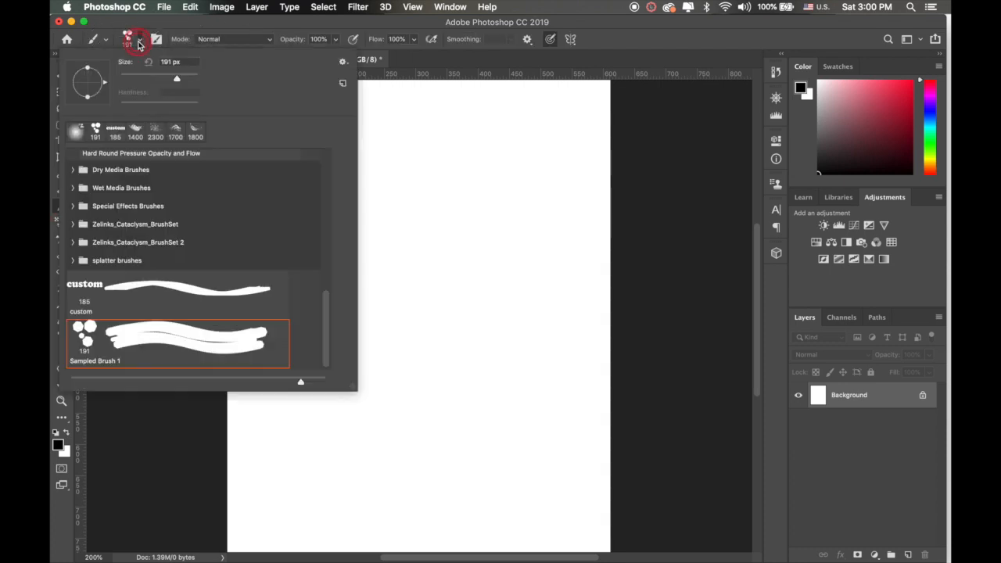
{"action": "scroll", "coordinate": [109, 187], "scroll_direction": "up", "scroll_amount": 5}
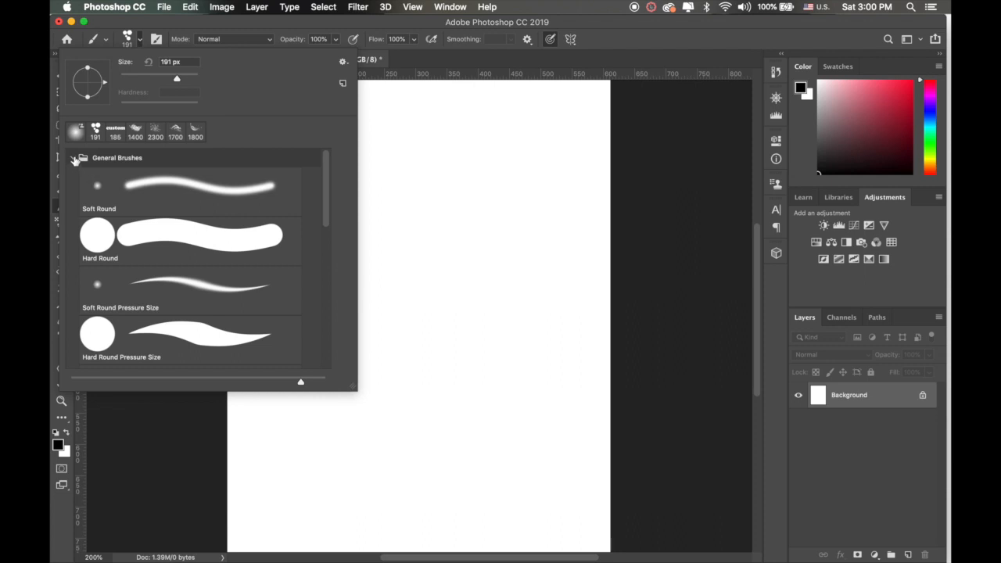
{"action": "left_click", "coordinate": [73, 159]}
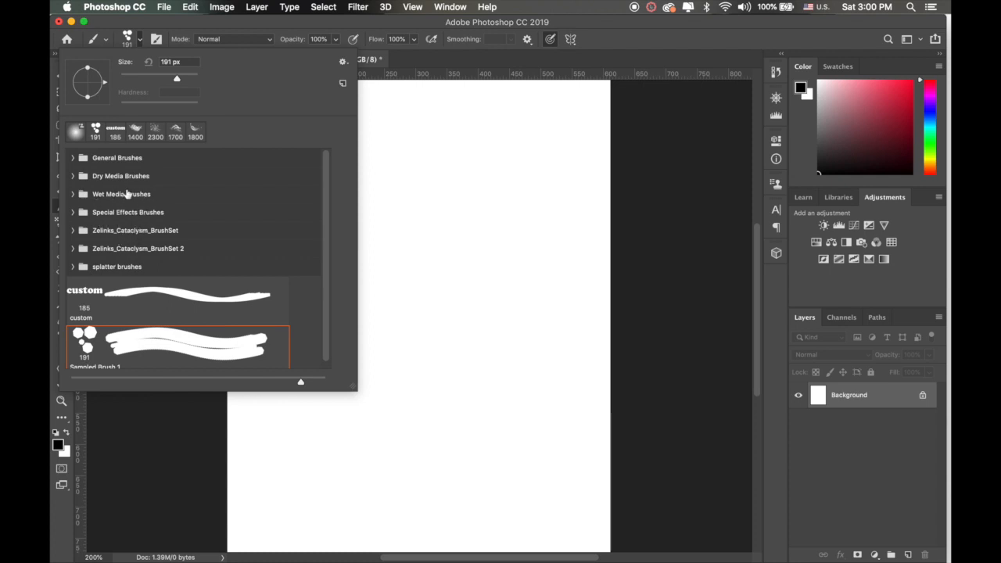
{"action": "left_click", "coordinate": [72, 158]}
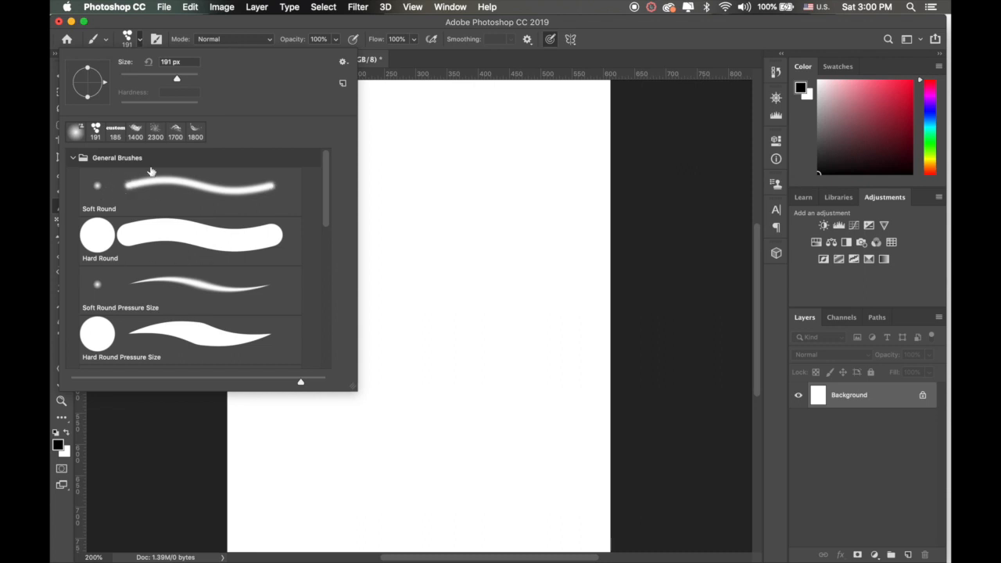
Step: Turn off the Brush Stroke and Brush Tip previews so the preset list shows brush names only
{"action": "left_click", "coordinate": [342, 61]}
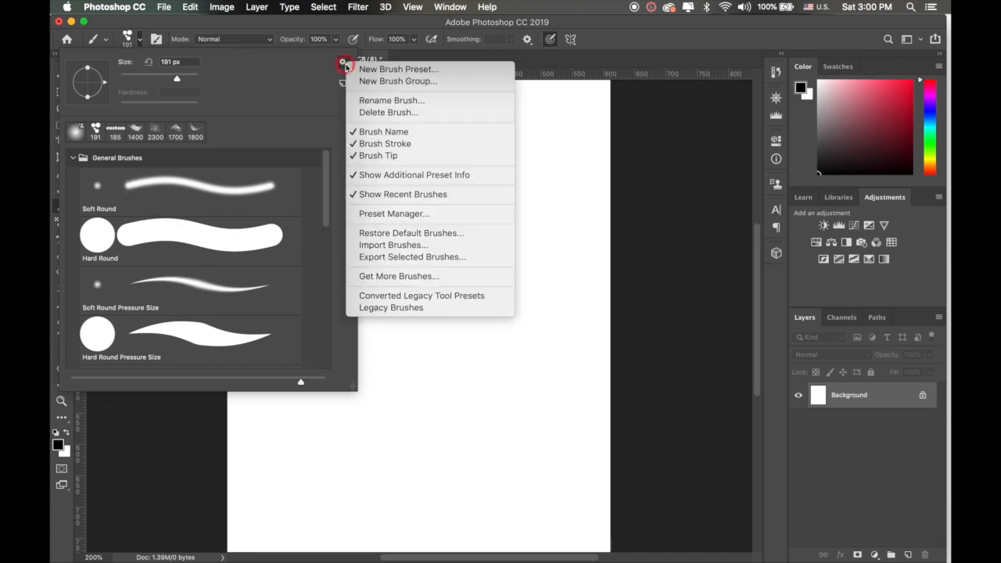
{"action": "left_click", "coordinate": [383, 145]}
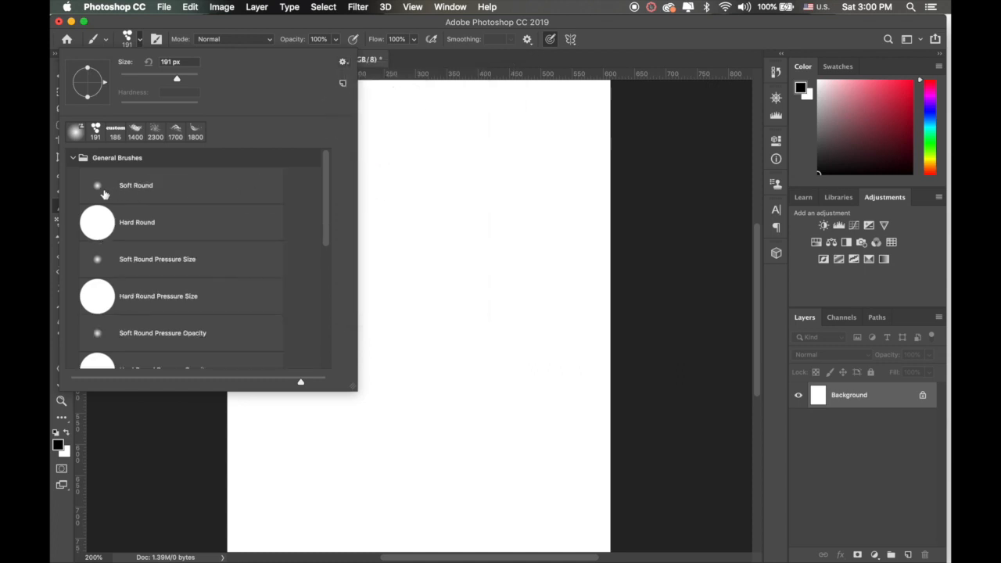
{"action": "left_click", "coordinate": [343, 62]}
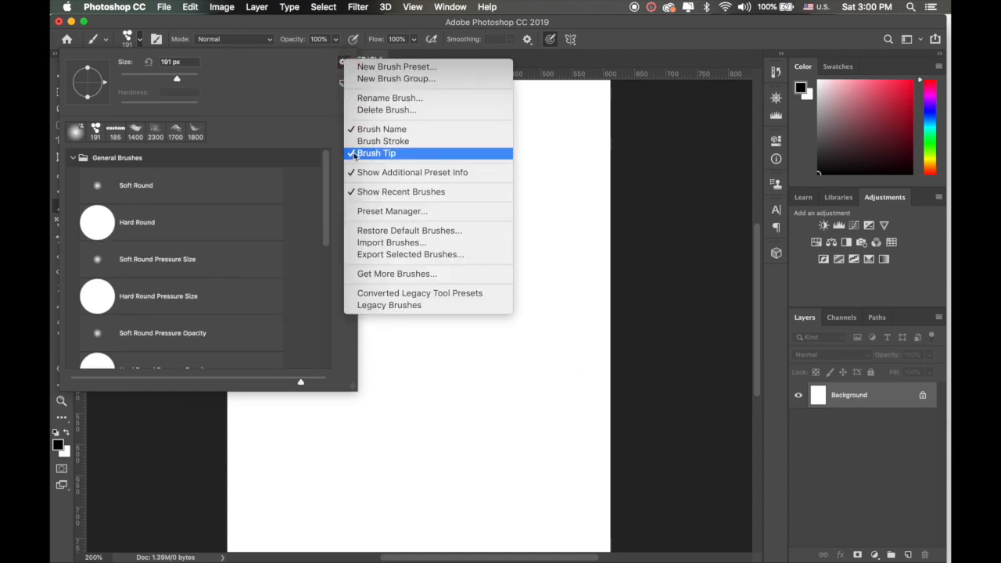
{"action": "left_click", "coordinate": [376, 154]}
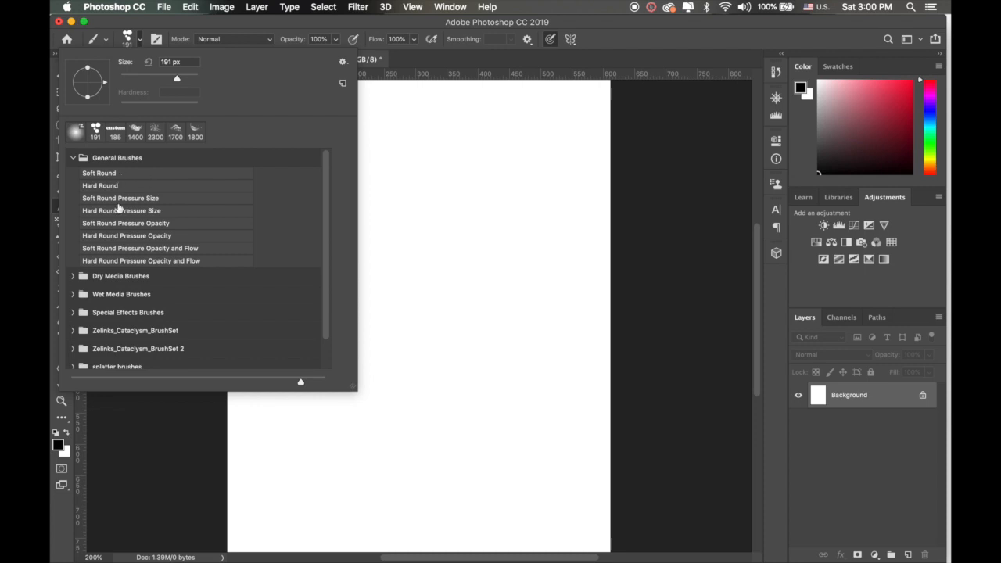
Step: Turn the Brush Stroke and Brush Tip previews back on in the brush preset list
{"action": "left_click", "coordinate": [344, 61]}
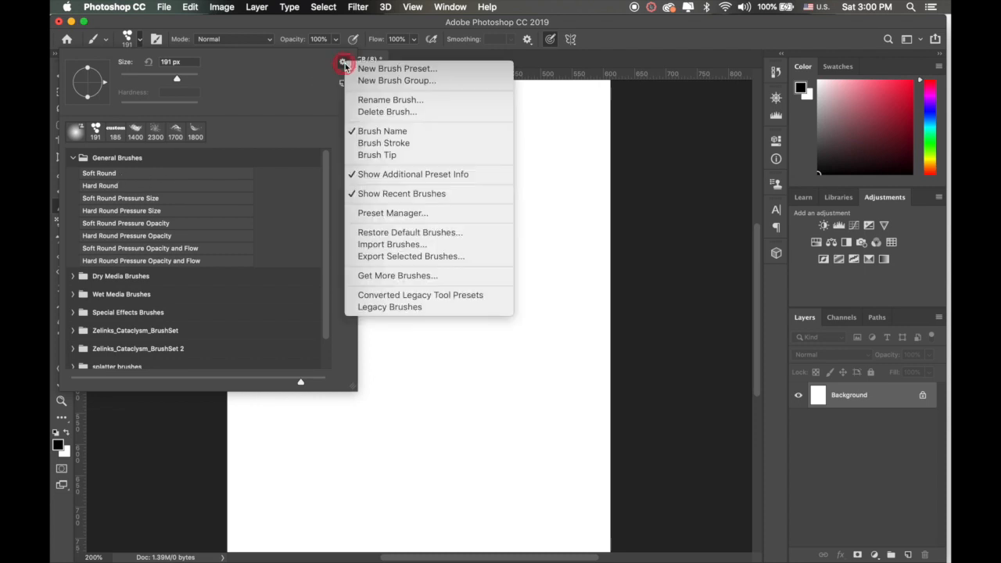
{"action": "left_click", "coordinate": [360, 144]}
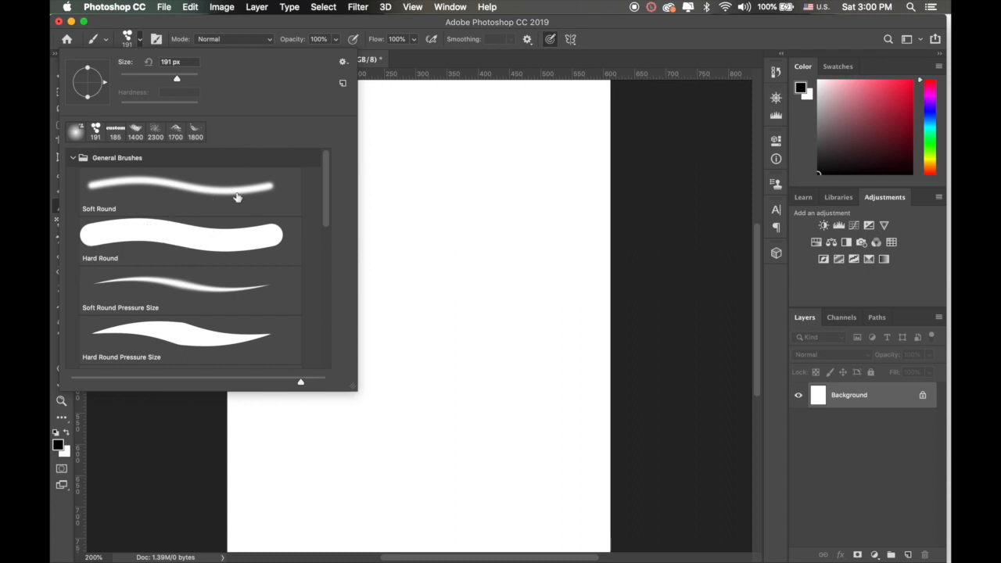
{"action": "left_click", "coordinate": [345, 65]}
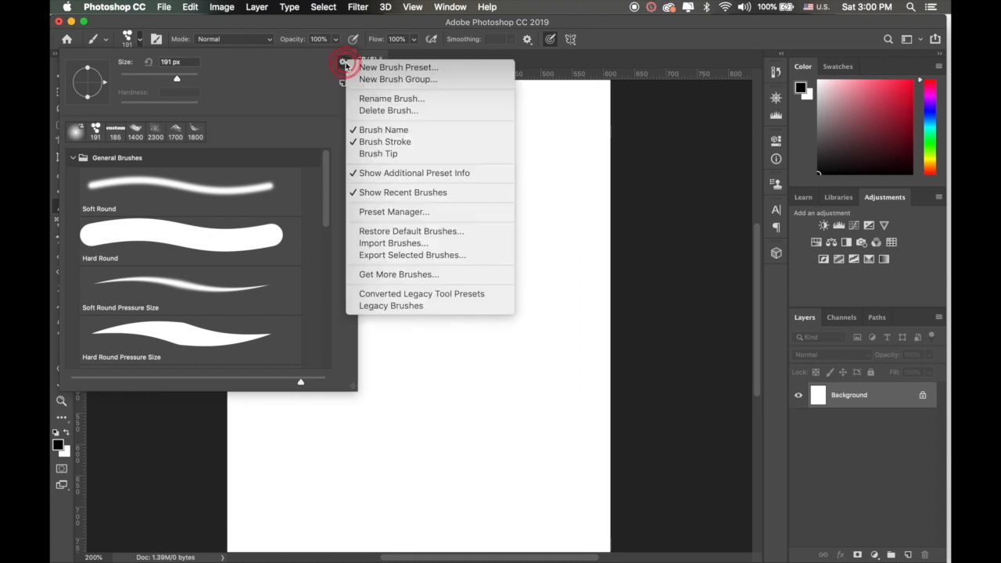
{"action": "left_click", "coordinate": [358, 155]}
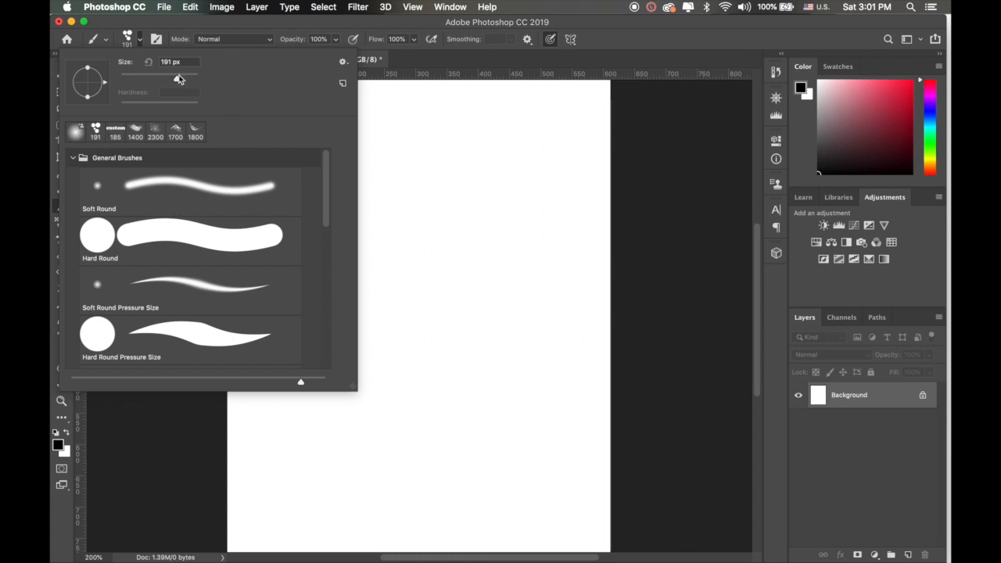
Step: Select the Soft Round brush from General Brushes with a size of 97 px
{"action": "left_click_drag", "start_coordinate": [177, 78], "coordinate": [157, 79]}
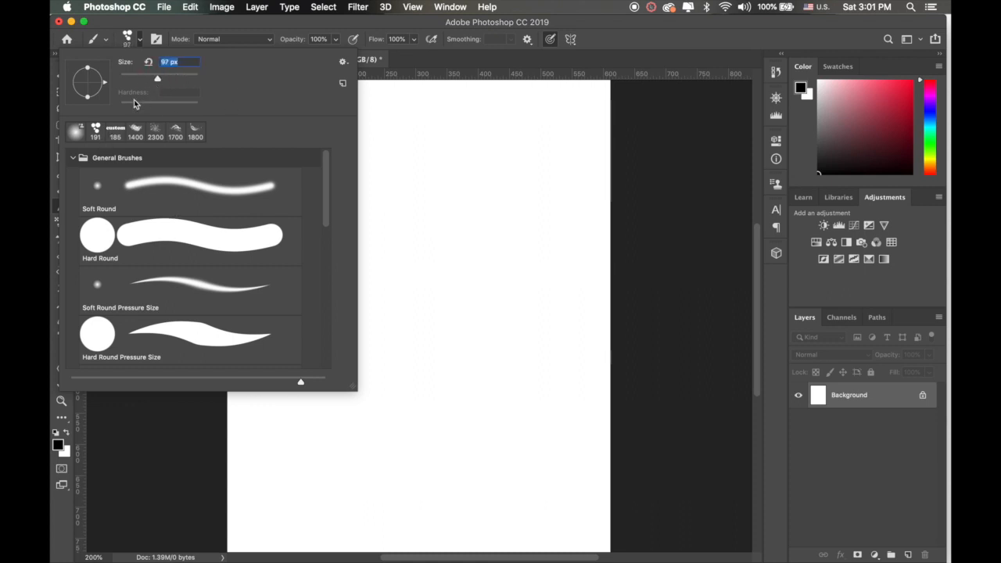
{"action": "left_click", "coordinate": [97, 186]}
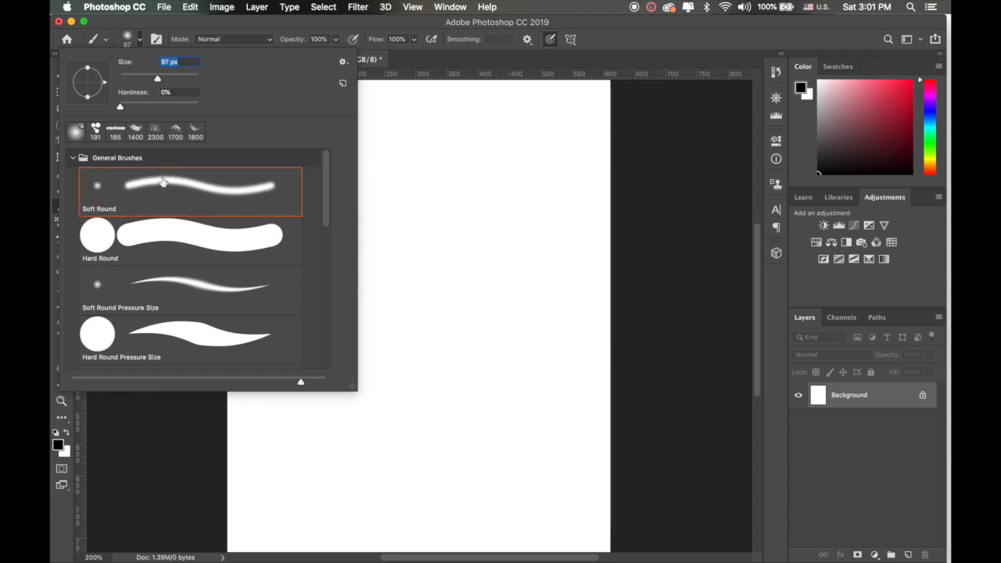
{"action": "left_click", "coordinate": [643, 30]}
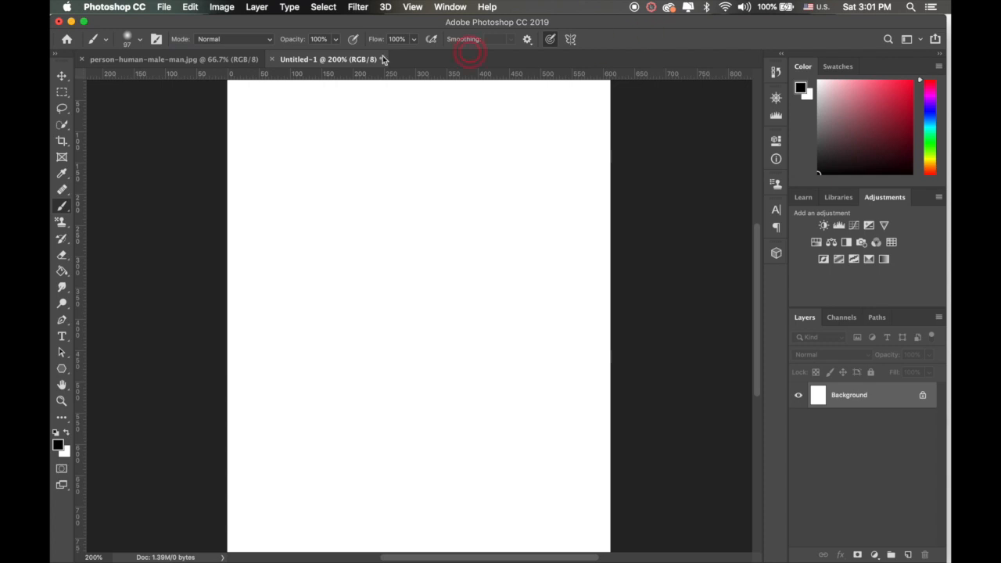
Step: Keep the brush blend mode at Normal and paint a wavy black stroke across the upper part of the canvas
{"action": "left_click", "coordinate": [269, 39]}
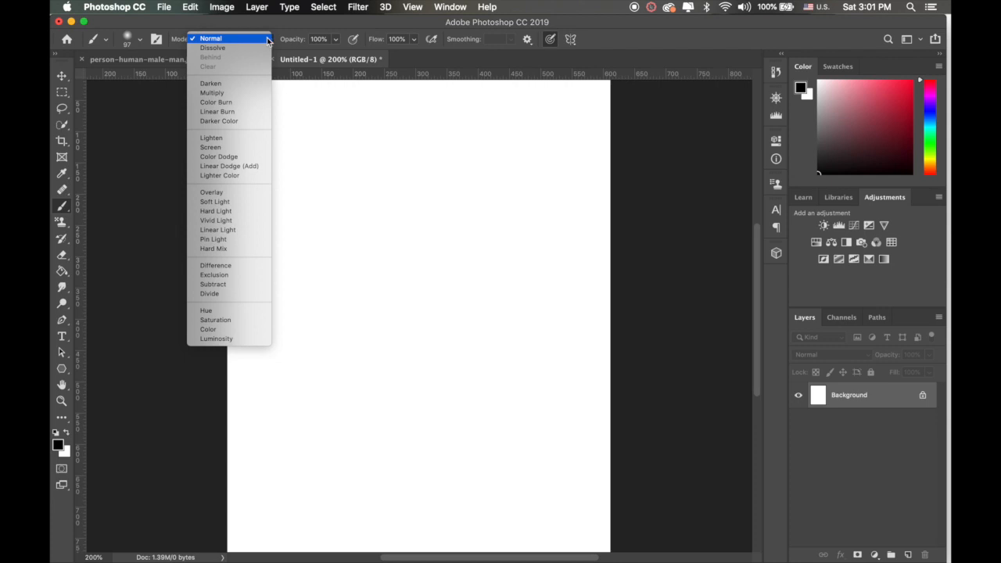
{"action": "left_click", "coordinate": [267, 37]}
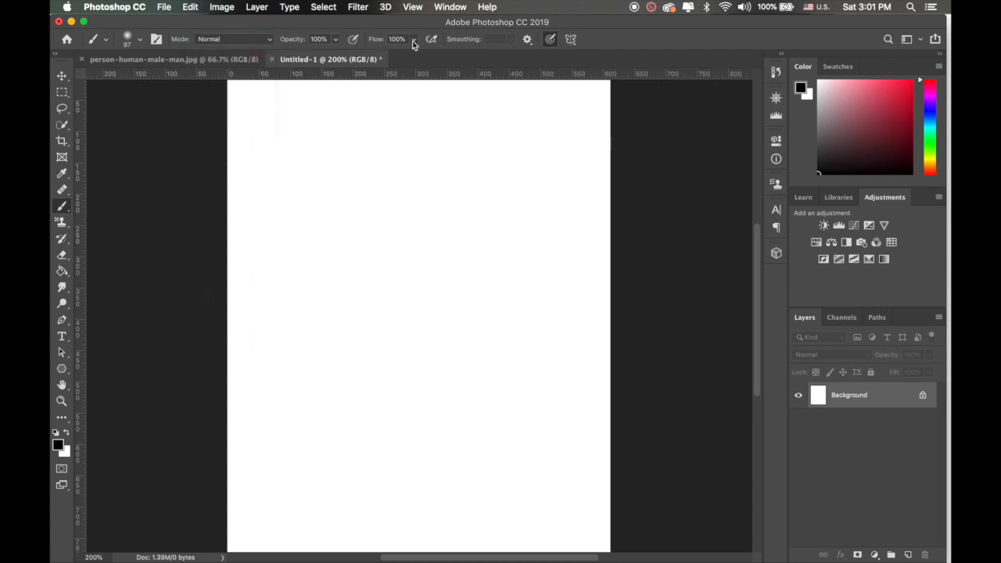
{"action": "mouse_move", "coordinate": [256, 223]}
{"action": "left_mouse_down"}
{"action": "mouse_move", "coordinate": [380, 224]}
{"action": "mouse_move", "coordinate": [466, 210]}
{"action": "left_mouse_up"}
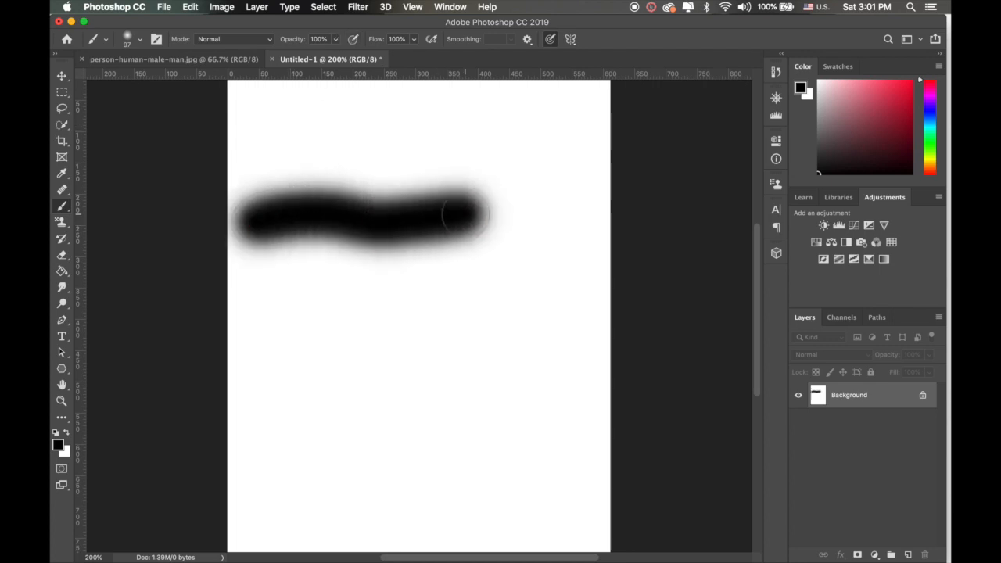
Step: Set the brush opacity to 30% and paint a horizontal stroke above the black one
{"action": "left_click", "coordinate": [335, 41]}
{"action": "left_click_drag", "start_coordinate": [335, 54], "coordinate": [295, 55]}
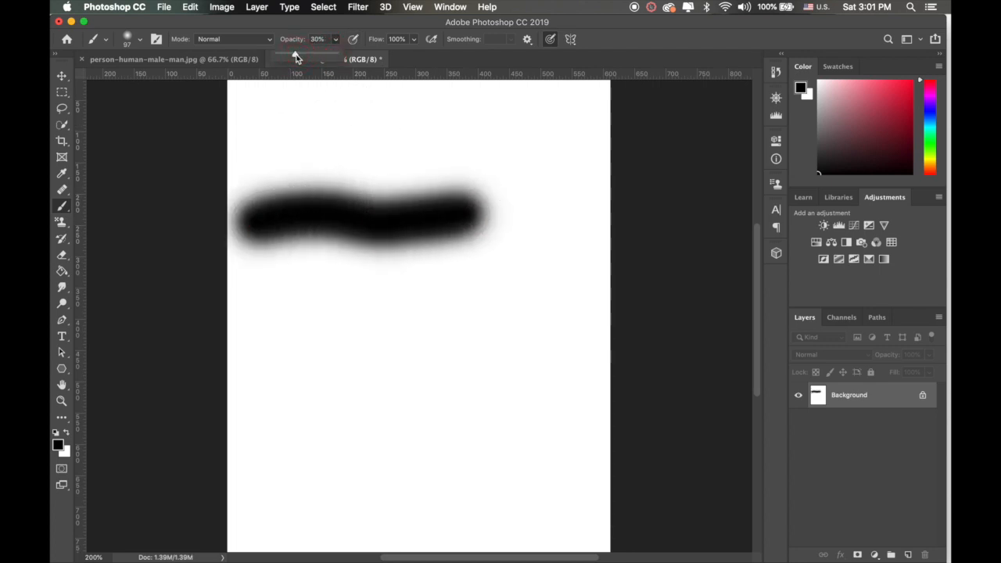
{"action": "left_click_drag", "start_coordinate": [263, 157], "coordinate": [432, 151]}
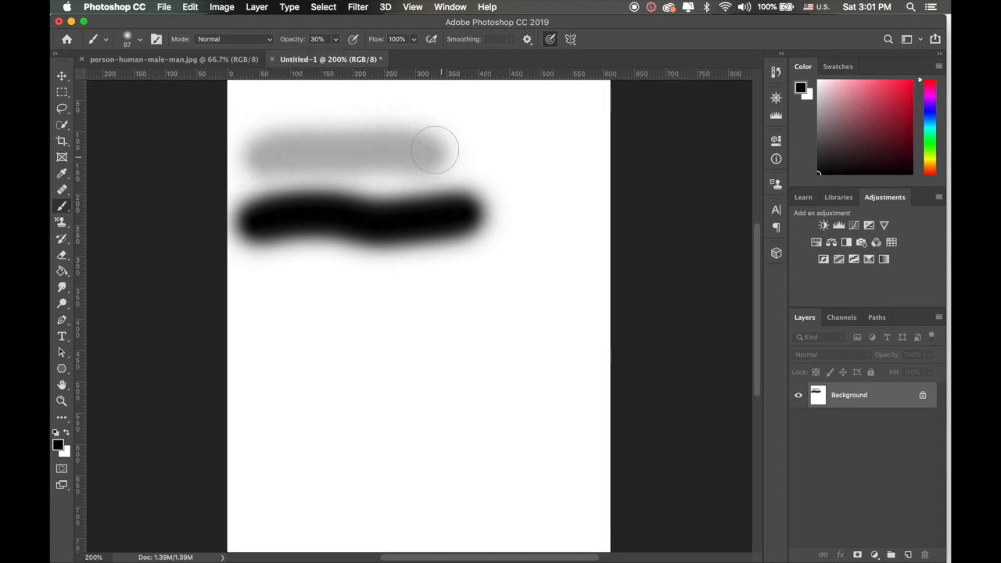
Step: Restore the brush opacity to 100%, keep flow at 100%, and paint a single dab beside the end of the black stroke
{"action": "left_click", "coordinate": [335, 40]}
{"action": "left_click_drag", "start_coordinate": [336, 56], "coordinate": [392, 60]}
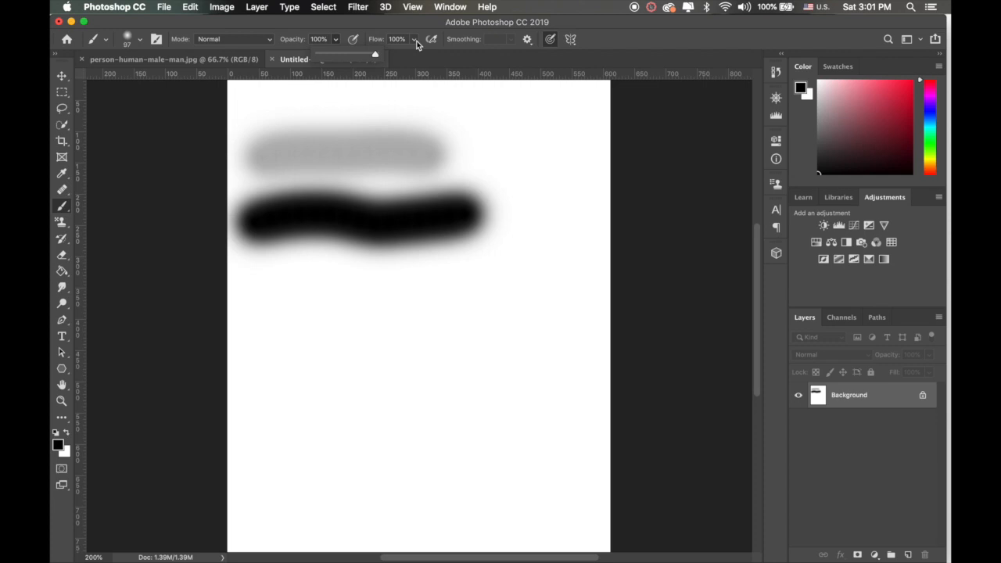
{"action": "left_click", "coordinate": [415, 41]}
{"action": "mouse_move", "coordinate": [416, 57]}
{"action": "left_mouse_down"}
{"action": "mouse_move", "coordinate": [374, 60]}
{"action": "mouse_move", "coordinate": [417, 57]}
{"action": "left_mouse_up"}
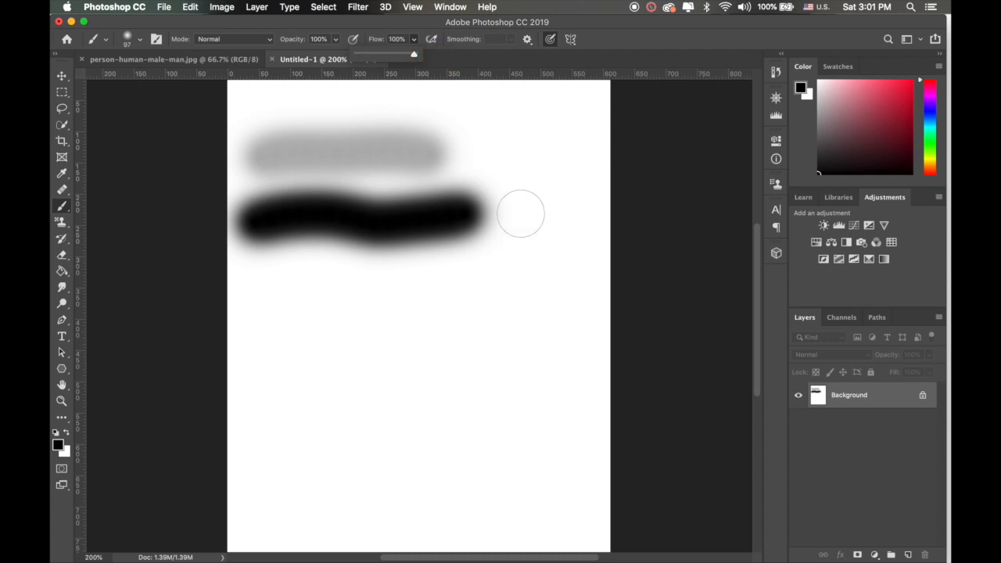
{"action": "left_click", "coordinate": [520, 212]}
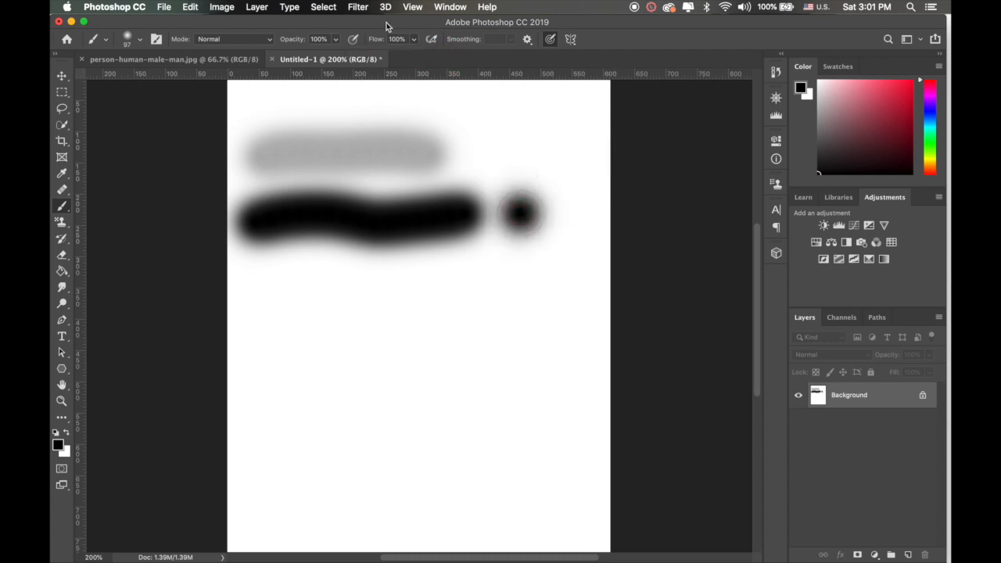
Step: Set the brush flow to 9% and paint a column of four single dabs below the black dab
{"action": "left_click", "coordinate": [414, 40]}
{"action": "left_click_drag", "start_coordinate": [403, 58], "coordinate": [363, 57]}
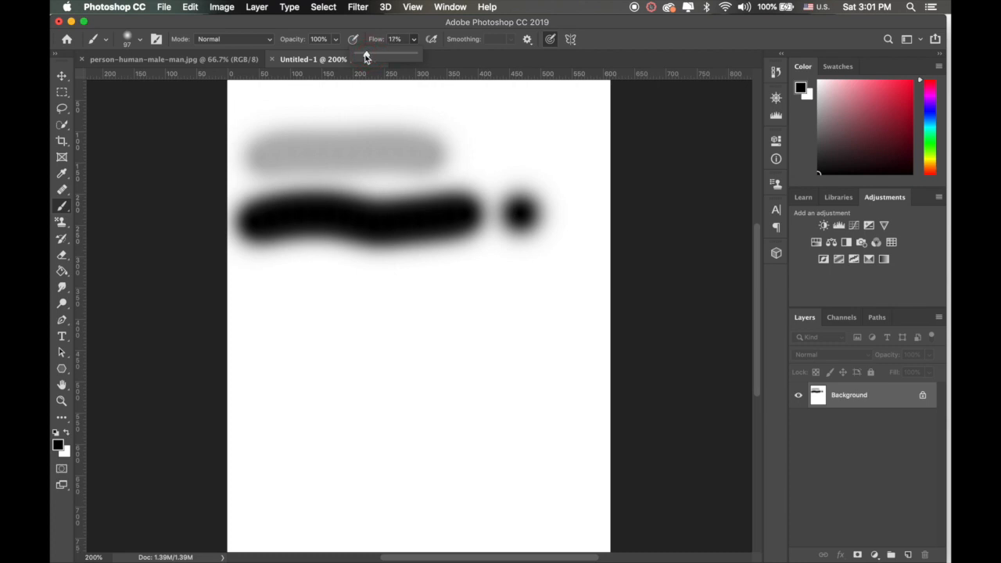
{"action": "left_click", "coordinate": [521, 277]}
{"action": "left_click", "coordinate": [522, 322]}
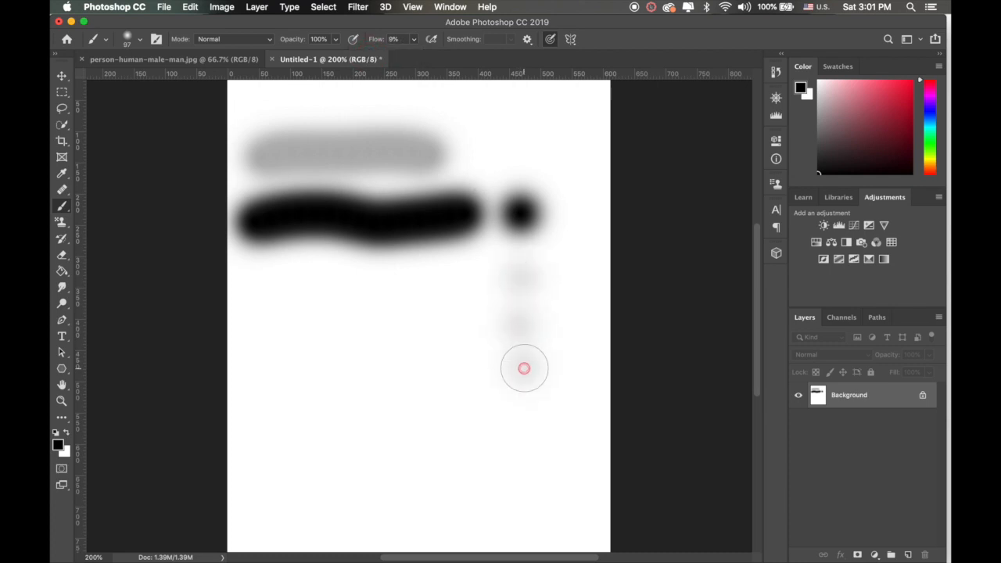
{"action": "left_click", "coordinate": [524, 368]}
{"action": "left_click", "coordinate": [519, 405]}
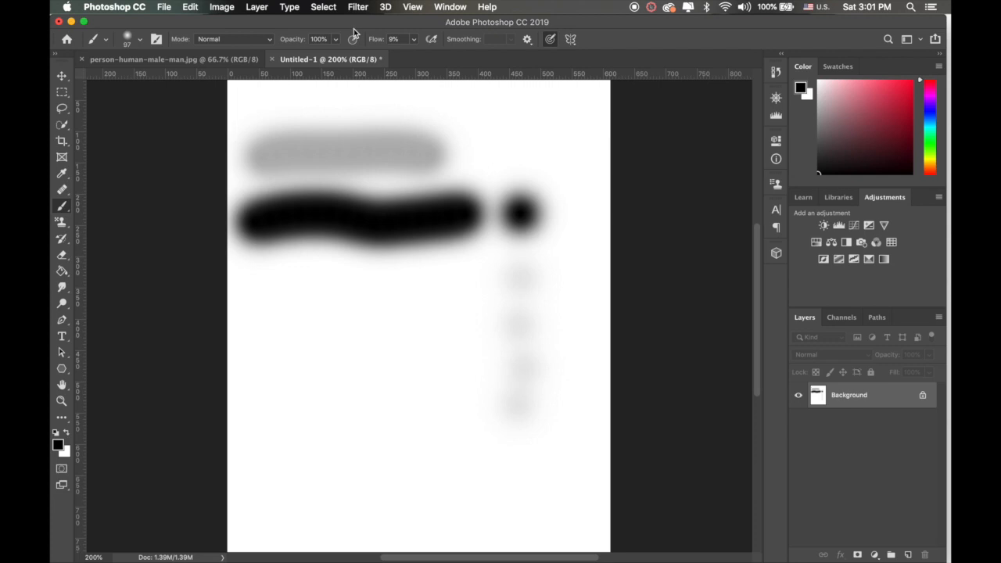
Step: Set the brush flow back to 100%
{"action": "left_click", "coordinate": [414, 39]}
{"action": "left_click_drag", "start_coordinate": [414, 57], "coordinate": [459, 59]}
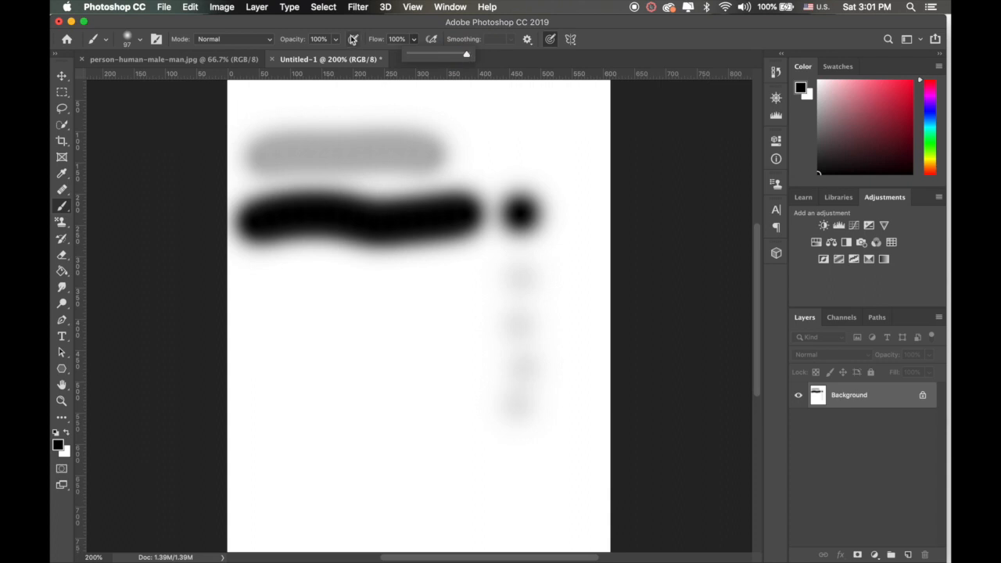
{"action": "left_click", "coordinate": [424, 29]}
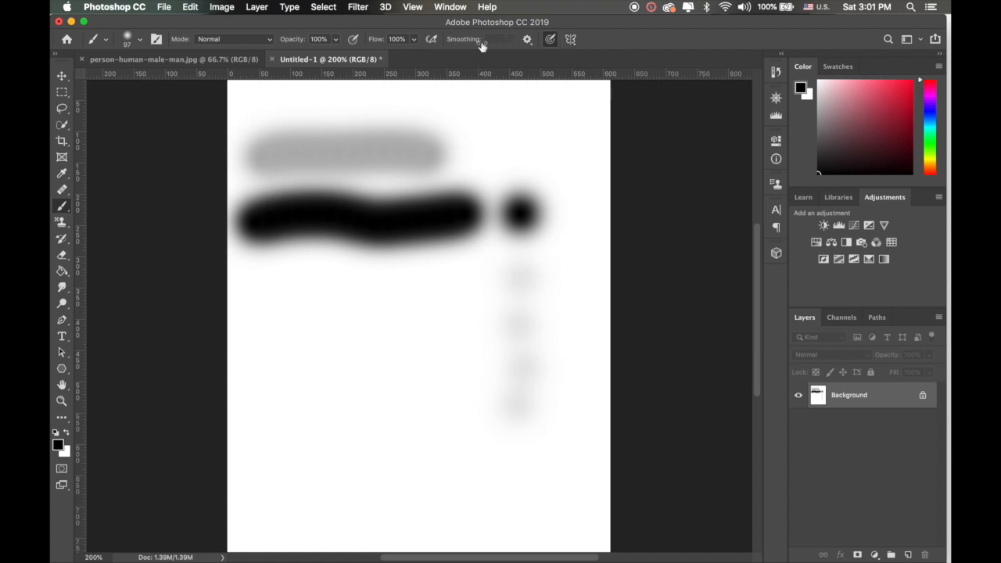
Step: Switch to the Pencil tool, draw a closed loop below the black stroke with 0% smoothing, and undo it
{"action": "left_click", "coordinate": [62, 210]}
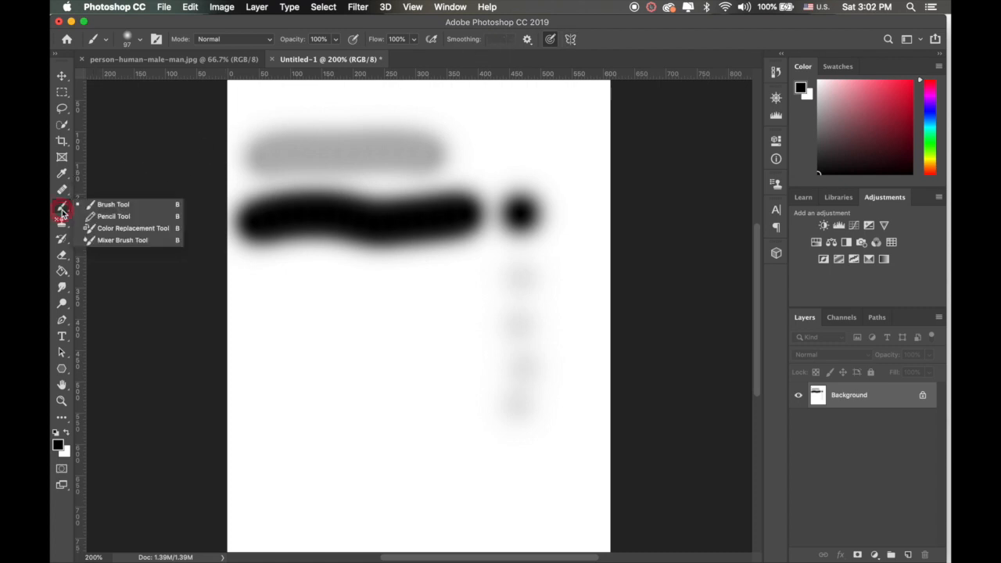
{"action": "left_click", "coordinate": [104, 217]}
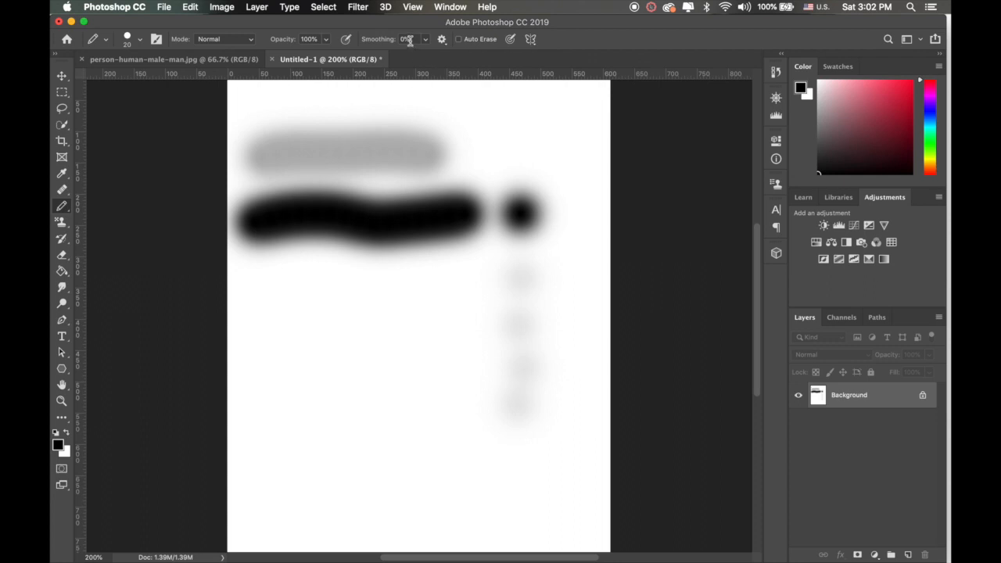
{"action": "mouse_move", "coordinate": [325, 322]}
{"action": "left_mouse_down"}
{"action": "mouse_move", "coordinate": [375, 310]}
{"action": "mouse_move", "coordinate": [411, 378]}
{"action": "mouse_move", "coordinate": [303, 382]}
{"action": "mouse_move", "coordinate": [327, 316]}
{"action": "left_mouse_up"}
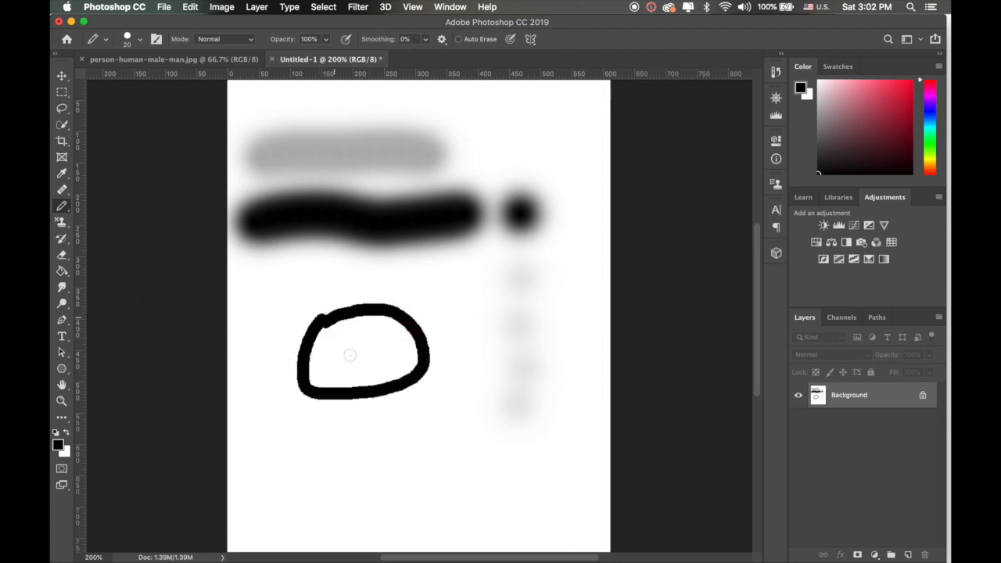
{"action": "key", "text": "super+z"}
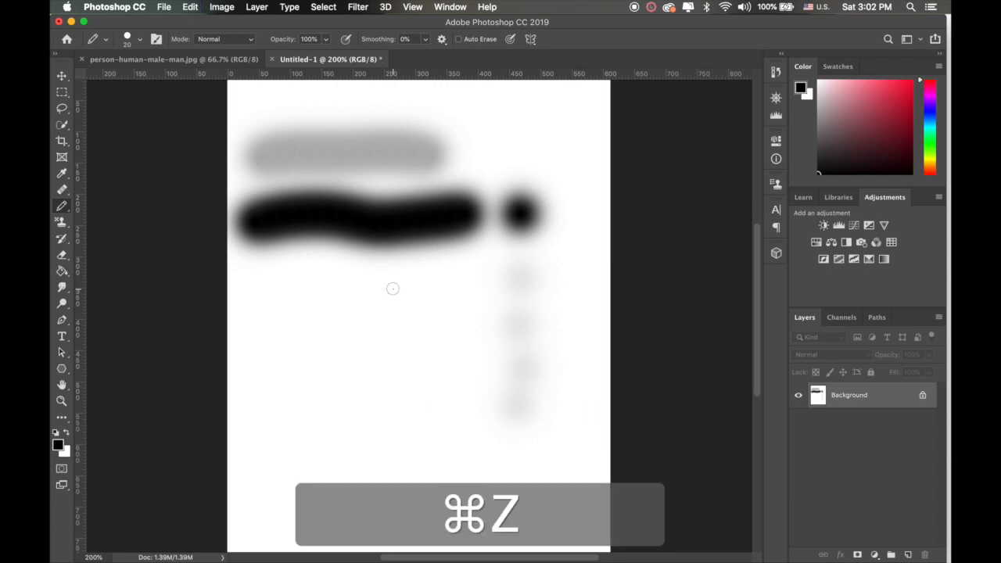
Step: Set the Pencil smoothing to 100% and draw two round loops, one above the other, below the black stroke
{"action": "left_click", "coordinate": [425, 39]}
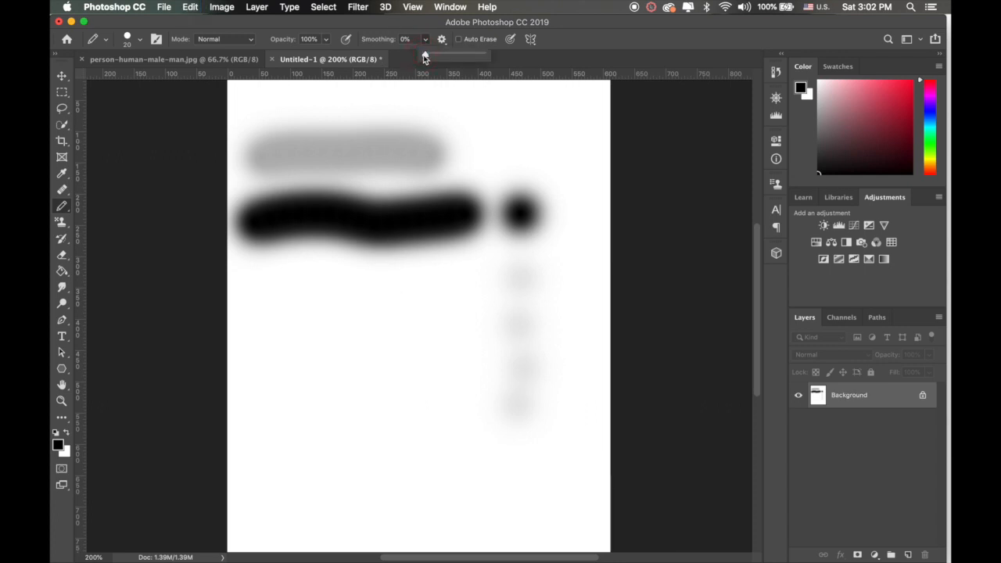
{"action": "left_click_drag", "start_coordinate": [423, 55], "coordinate": [503, 64]}
{"action": "mouse_move", "coordinate": [314, 318]}
{"action": "left_mouse_down"}
{"action": "mouse_move", "coordinate": [388, 325]}
{"action": "mouse_move", "coordinate": [402, 376]}
{"action": "mouse_move", "coordinate": [315, 383]}
{"action": "mouse_move", "coordinate": [301, 339]}
{"action": "mouse_move", "coordinate": [318, 316]}
{"action": "left_mouse_up"}
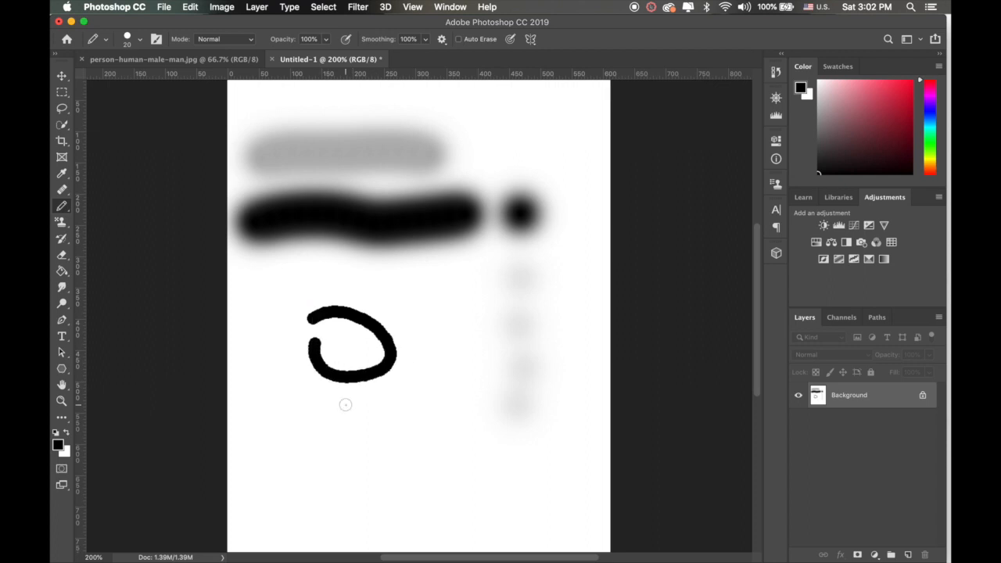
{"action": "mouse_move", "coordinate": [346, 431]}
{"action": "left_mouse_down"}
{"action": "mouse_move", "coordinate": [399, 421]}
{"action": "mouse_move", "coordinate": [435, 499]}
{"action": "mouse_move", "coordinate": [370, 513]}
{"action": "mouse_move", "coordinate": [326, 496]}
{"action": "mouse_move", "coordinate": [344, 433]}
{"action": "left_mouse_up"}
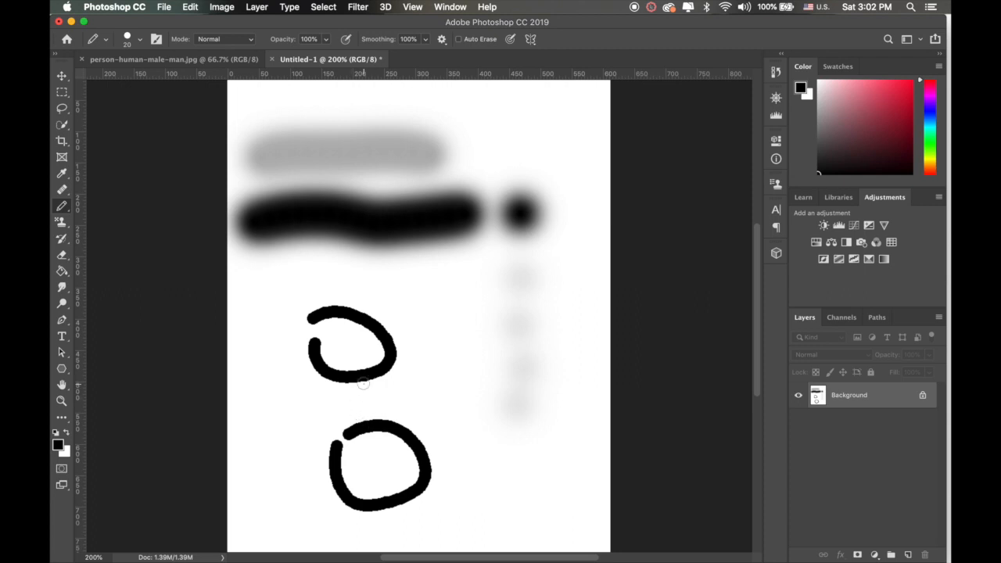
Step: Set the Pencil smoothing to 0% and undo both pencil loops and the lowest faint brush dab
{"action": "left_click", "coordinate": [426, 39]}
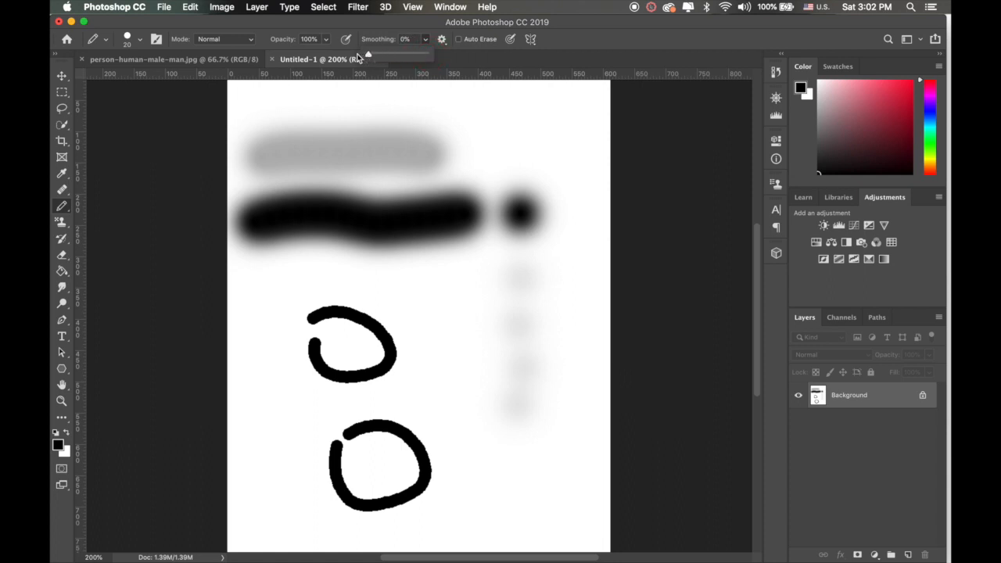
{"action": "key", "text": "super+z"}
{"action": "key", "text": "super+z"}
{"action": "key", "text": "super+z"}
{"action": "key", "text": "super+z"}
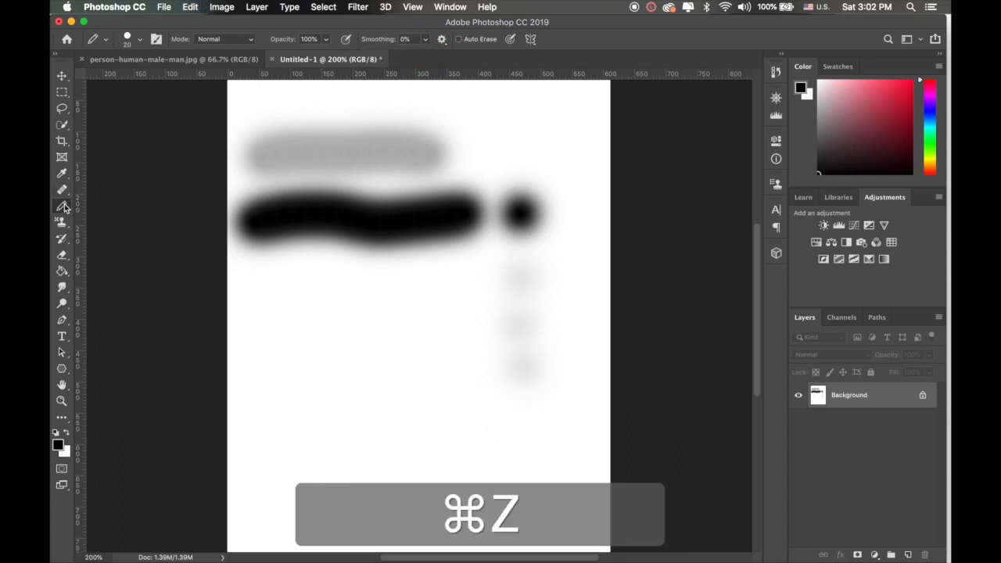
Step: Switch back to the Brush tool and add a Vertical symmetry axis at the canvas centre, extending its upper end slightly upward
{"action": "right_click", "coordinate": [64, 208]}
{"action": "left_click", "coordinate": [98, 202]}
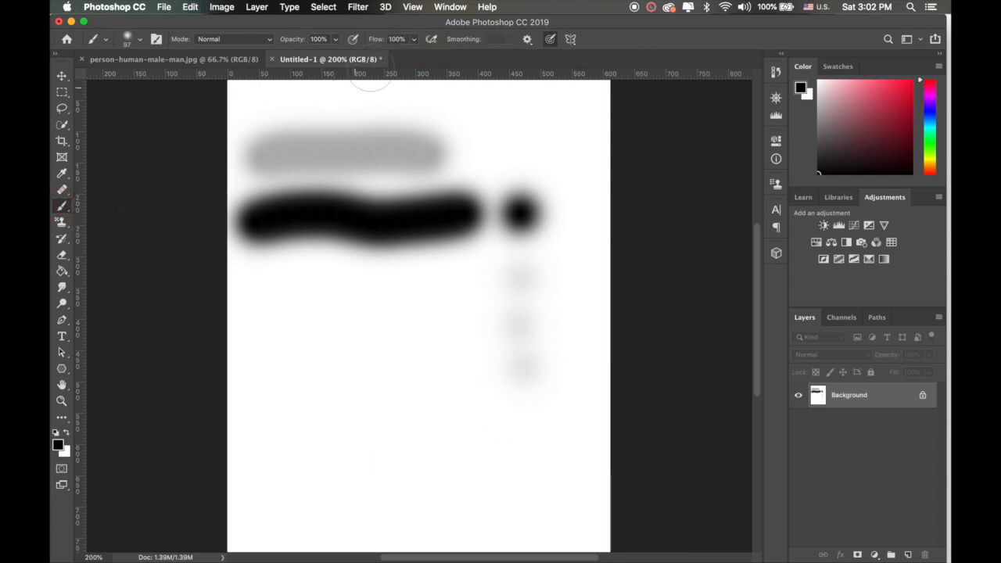
{"action": "left_click", "coordinate": [529, 42]}
{"action": "left_click", "coordinate": [529, 43]}
{"action": "left_click", "coordinate": [570, 40]}
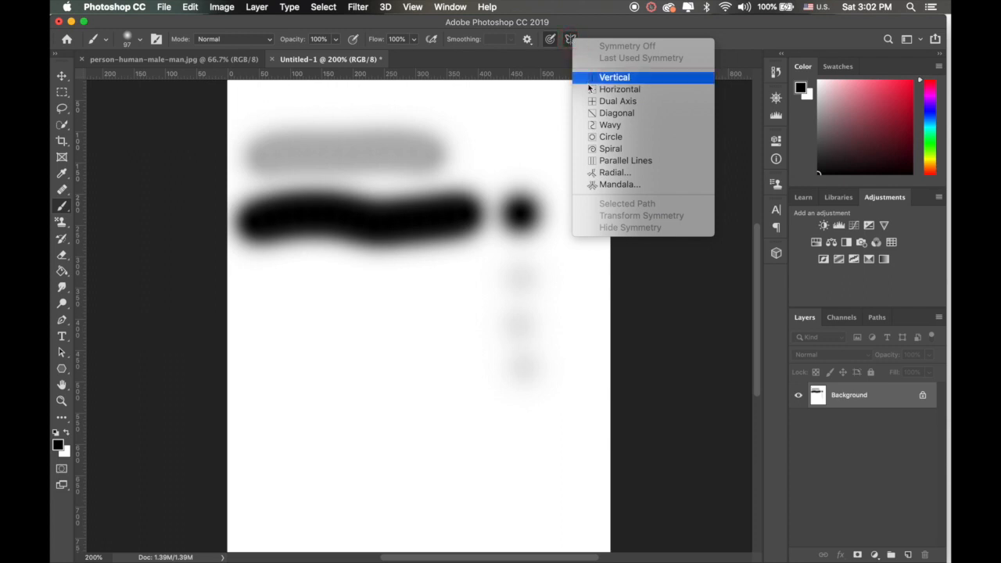
{"action": "left_click", "coordinate": [621, 78]}
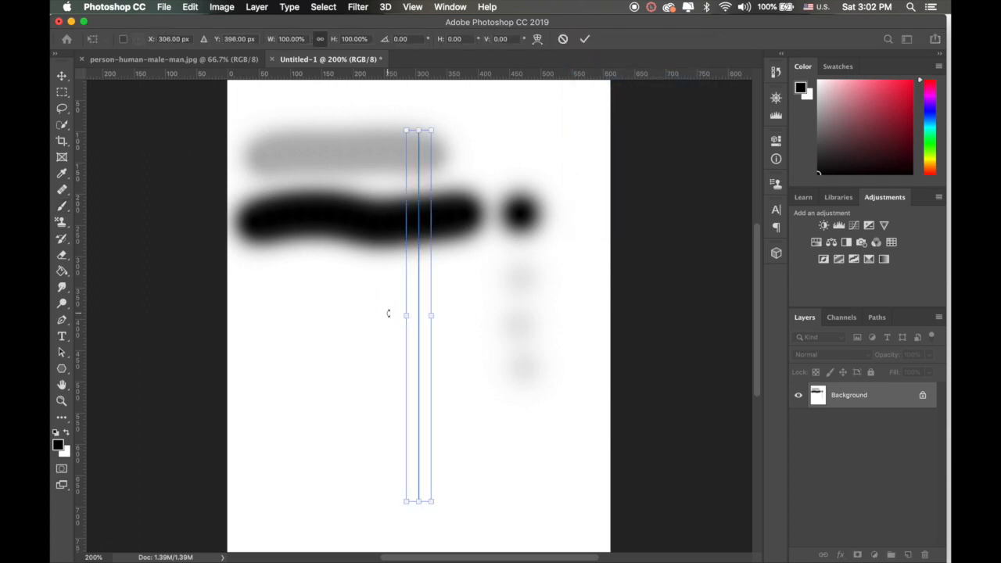
{"action": "left_click_drag", "start_coordinate": [420, 128], "coordinate": [419, 110]}
{"action": "left_click", "coordinate": [585, 39]}
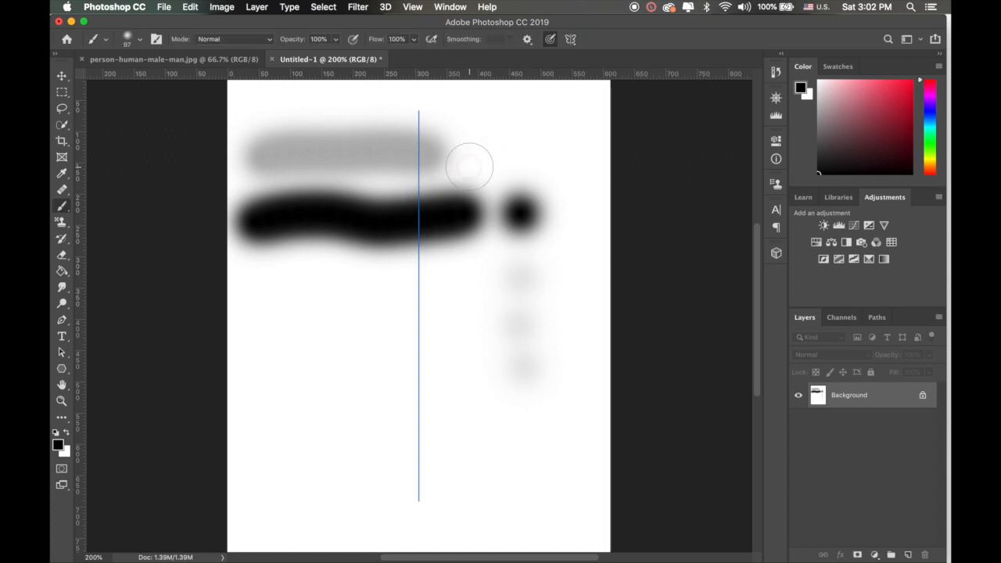
Step: Paint a wavy black stroke down one side of the symmetry axis so it mirrors on the other side
{"action": "left_click", "coordinate": [517, 132]}
{"action": "mouse_move", "coordinate": [517, 132]}
{"action": "left_mouse_down"}
{"action": "mouse_move", "coordinate": [473, 168]}
{"action": "mouse_move", "coordinate": [547, 274]}
{"action": "mouse_move", "coordinate": [493, 356]}
{"action": "mouse_move", "coordinate": [487, 409]}
{"action": "mouse_move", "coordinate": [539, 432]}
{"action": "left_mouse_up"}
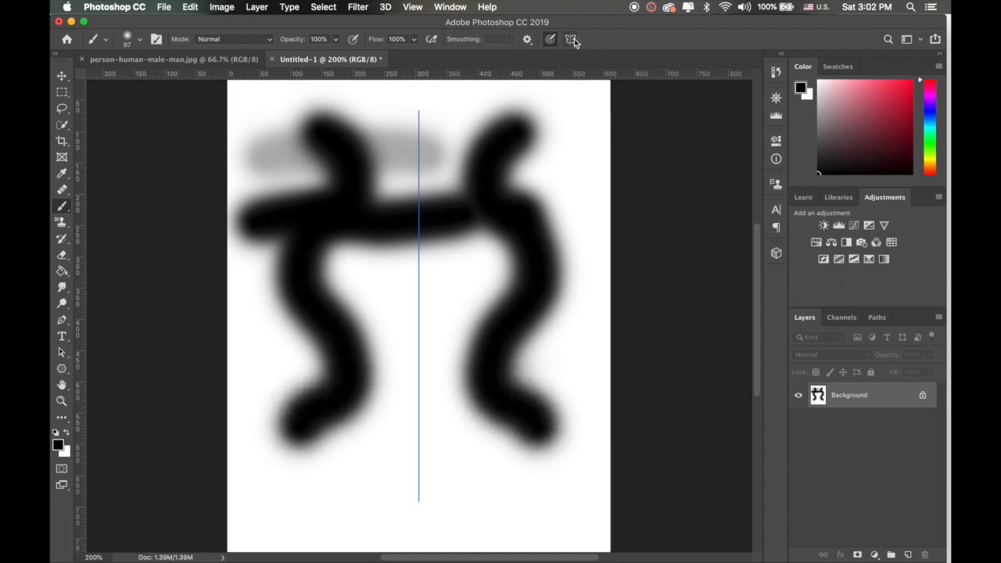
Step: Undo the mirrored strokes, the symmetry axis and all earlier painting until the canvas is blank
{"action": "left_click", "coordinate": [570, 39]}
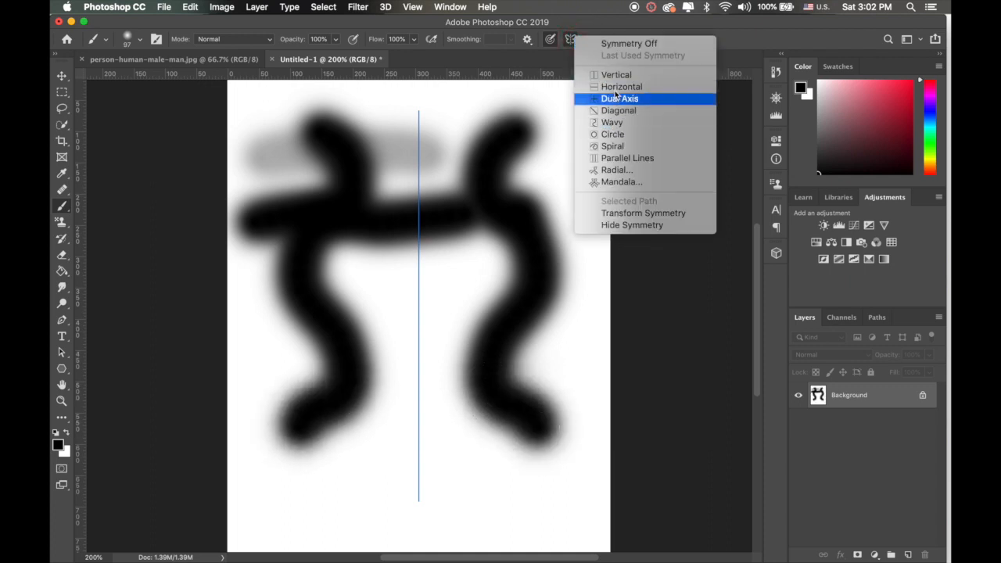
{"action": "left_click", "coordinate": [603, 31]}
{"action": "key", "text": "super+z"}
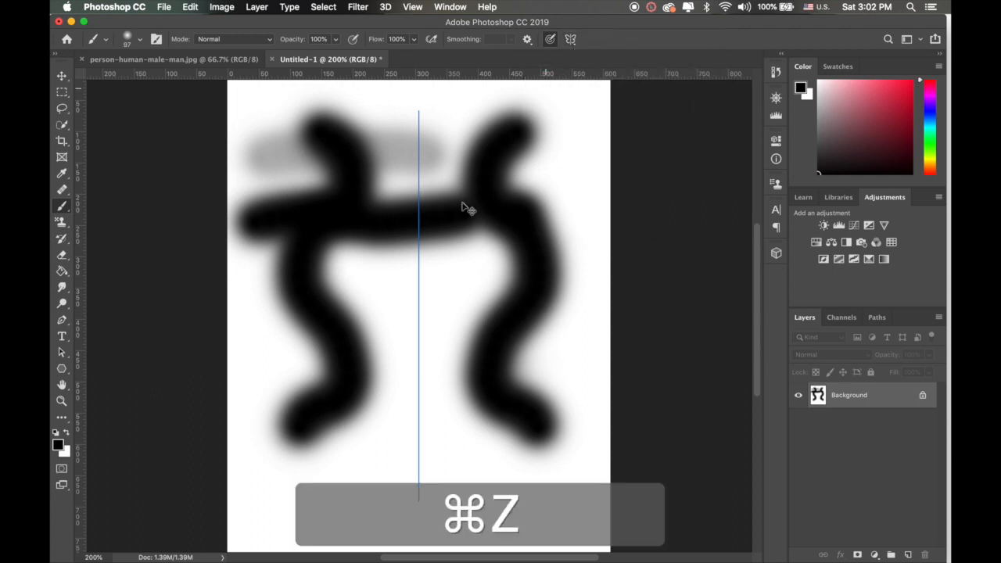
{"action": "key", "text": "super+z"}
{"action": "key", "text": "super+z"}
{"action": "key", "text": "super+z"}
{"action": "key", "text": "super+z"}
{"action": "key", "text": "super+z"}
{"action": "key", "text": "super+z"}
{"action": "key", "text": "super+z"}
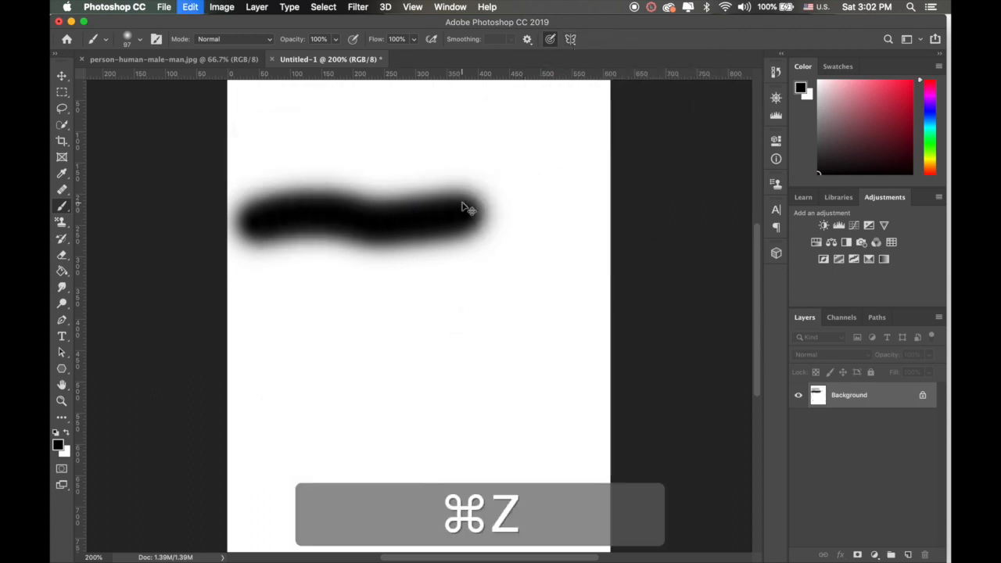
Step: Reselect the Brush tool, briefly check its preset picker, and bring up the Brush Settings
{"action": "right_click", "coordinate": [65, 206]}
{"action": "left_click", "coordinate": [113, 204]}
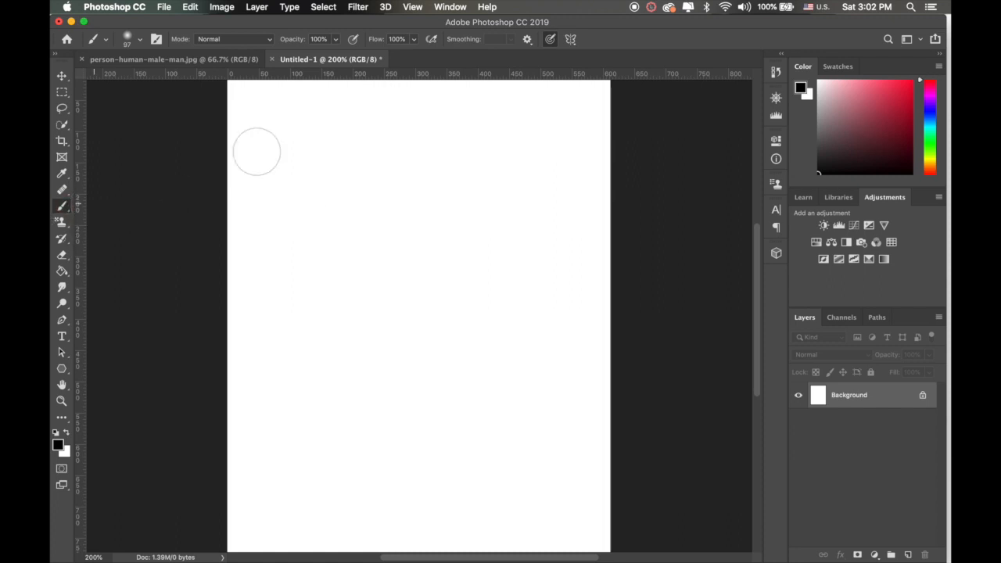
{"action": "left_click", "coordinate": [157, 40]}
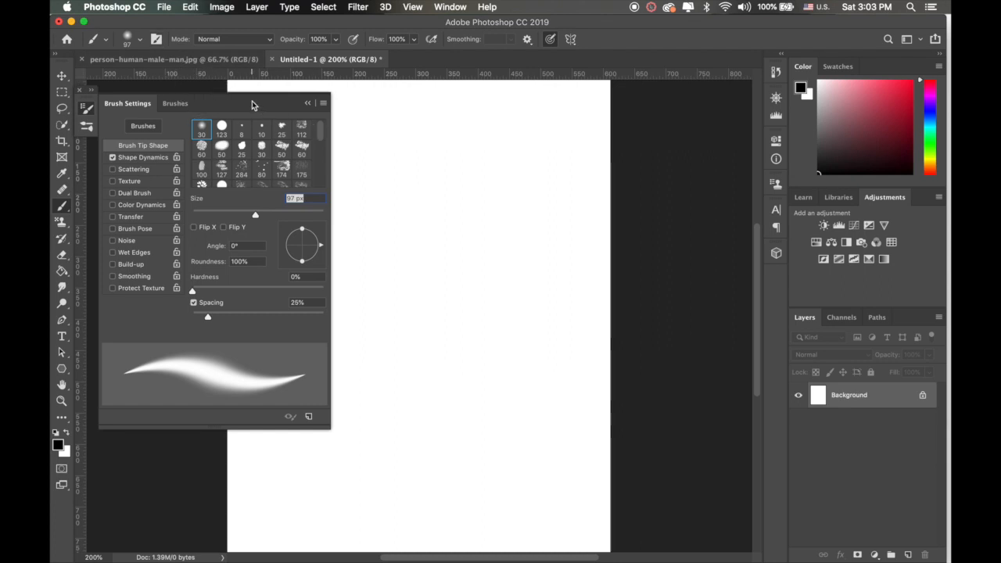
{"action": "left_click", "coordinate": [157, 39]}
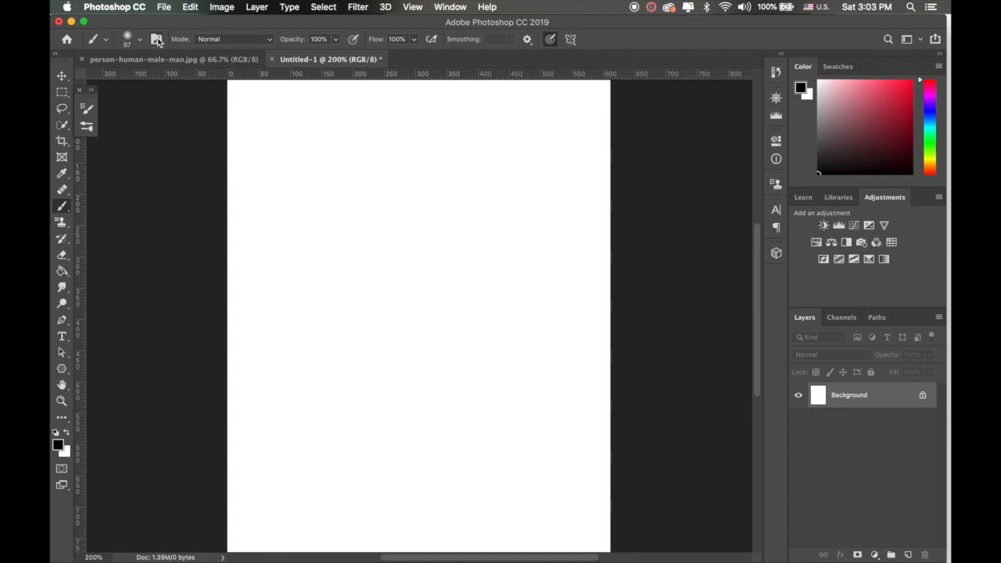
{"action": "left_click", "coordinate": [139, 41]}
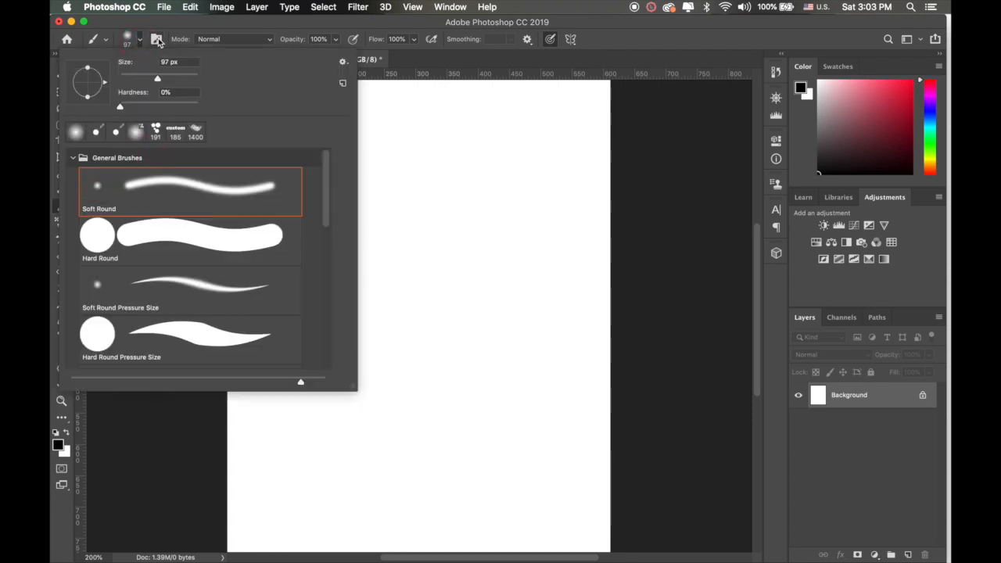
{"action": "left_click", "coordinate": [196, 31]}
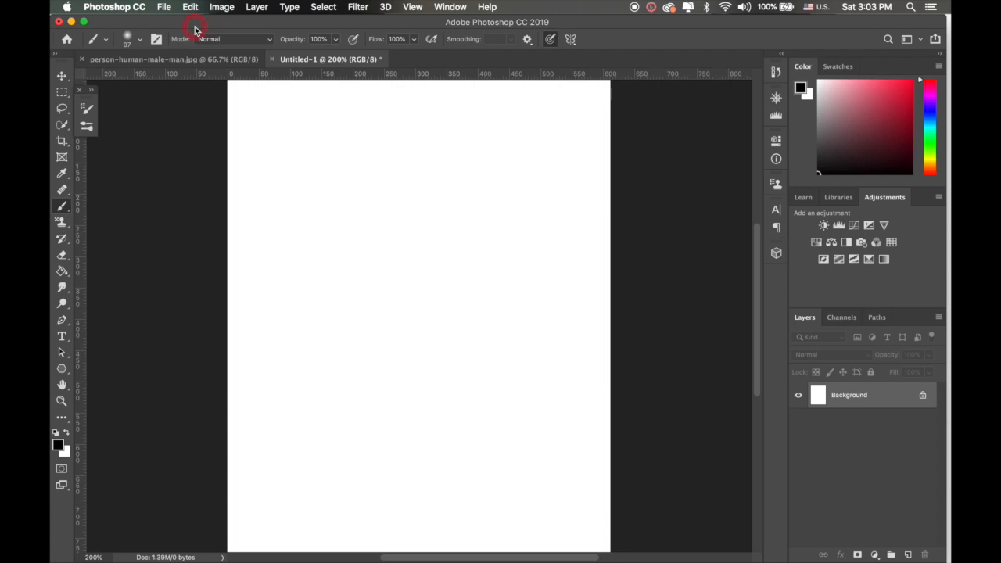
{"action": "left_click", "coordinate": [156, 40]}
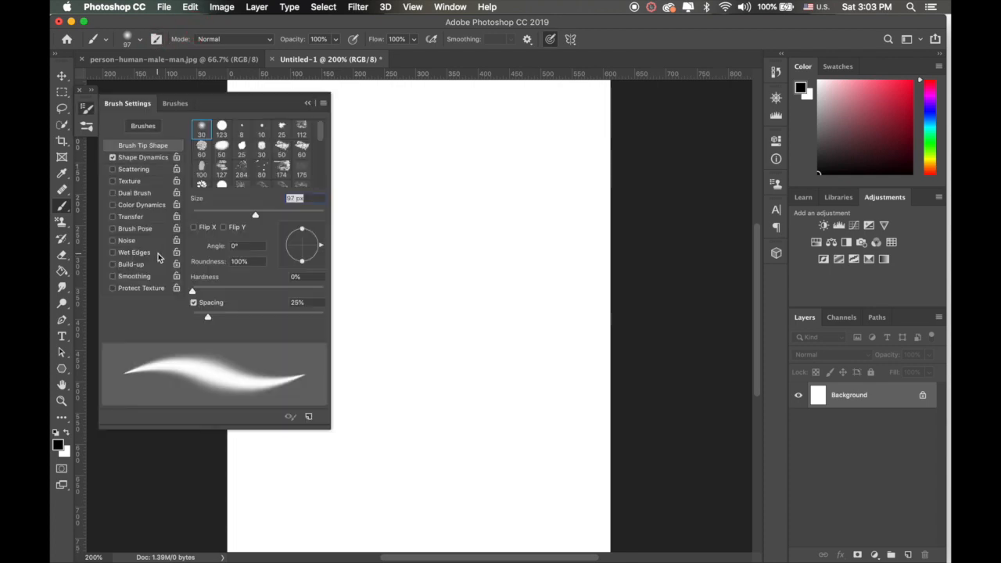
Step: Browse the brush presets, expand the General Brushes group and choose the Hard Round brush
{"action": "left_click", "coordinate": [175, 108]}
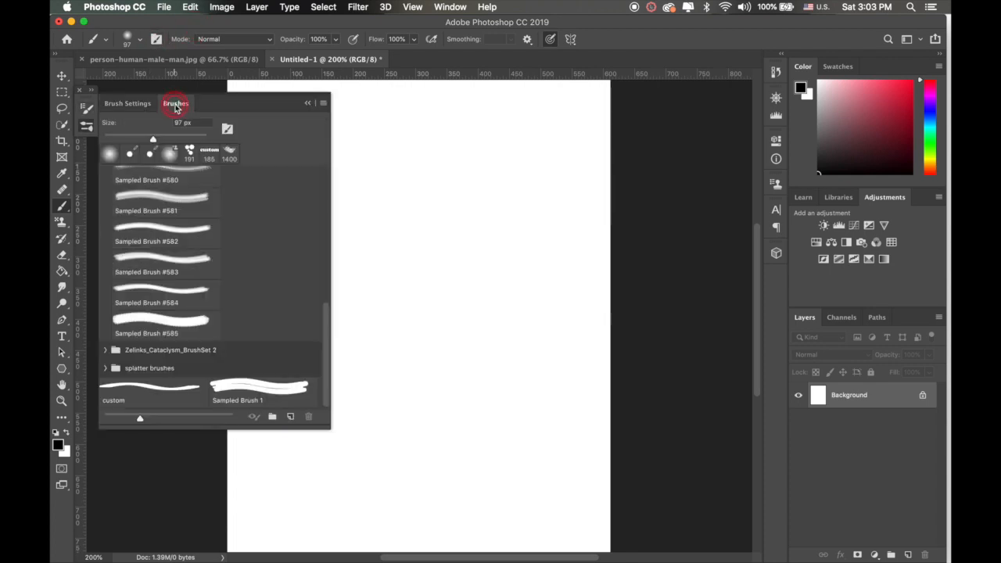
{"action": "scroll", "coordinate": [137, 263], "scroll_direction": "up", "scroll_amount": 10}
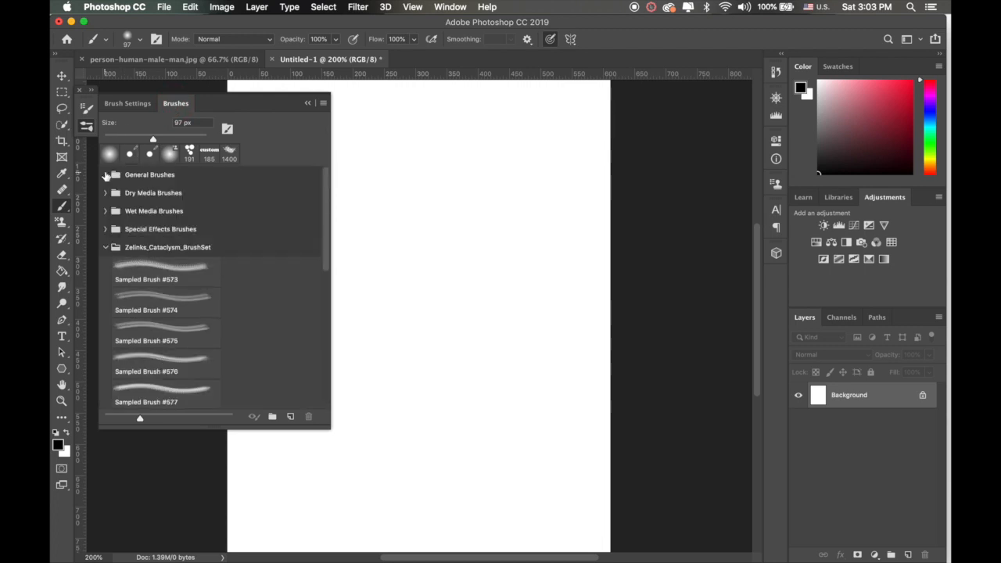
{"action": "left_click", "coordinate": [105, 175]}
{"action": "left_click", "coordinate": [117, 108]}
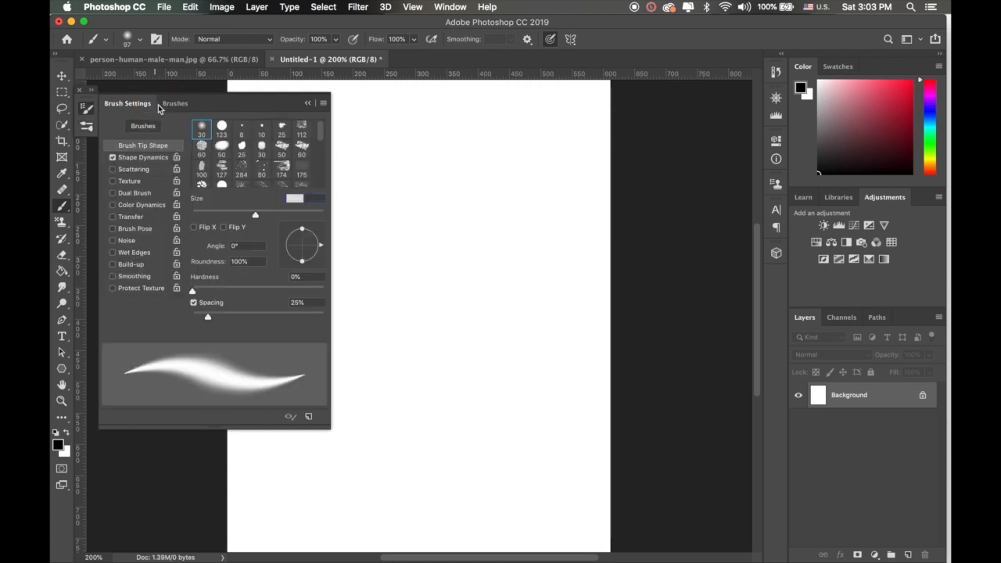
{"action": "left_click", "coordinate": [175, 104]}
{"action": "left_click", "coordinate": [128, 107]}
{"action": "left_click", "coordinate": [133, 126]}
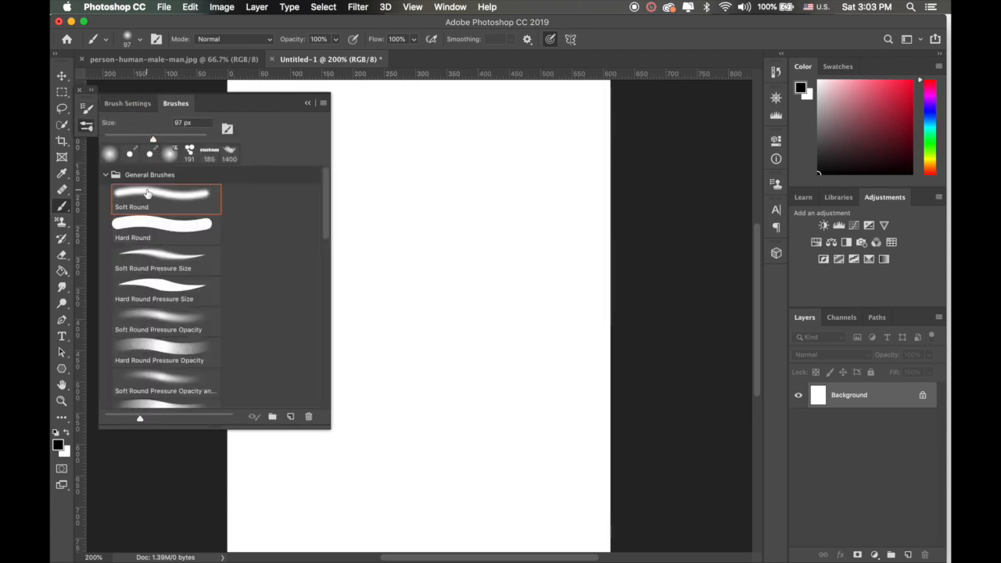
{"action": "left_click", "coordinate": [147, 222]}
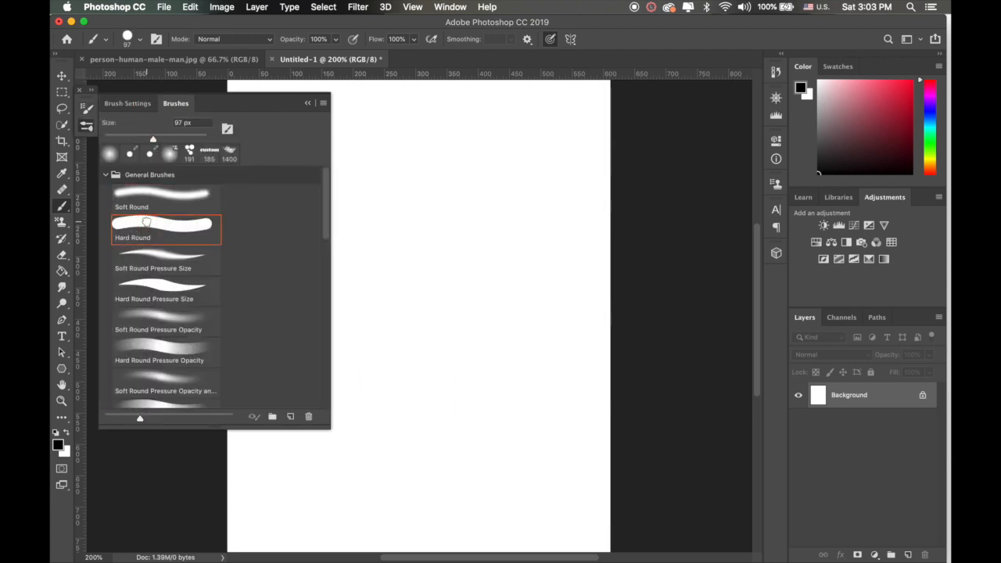
Step: In the Hard Round tip shape settings, set the size to 94 px, roundness to 20% and angle to 38°
{"action": "left_click", "coordinate": [129, 104]}
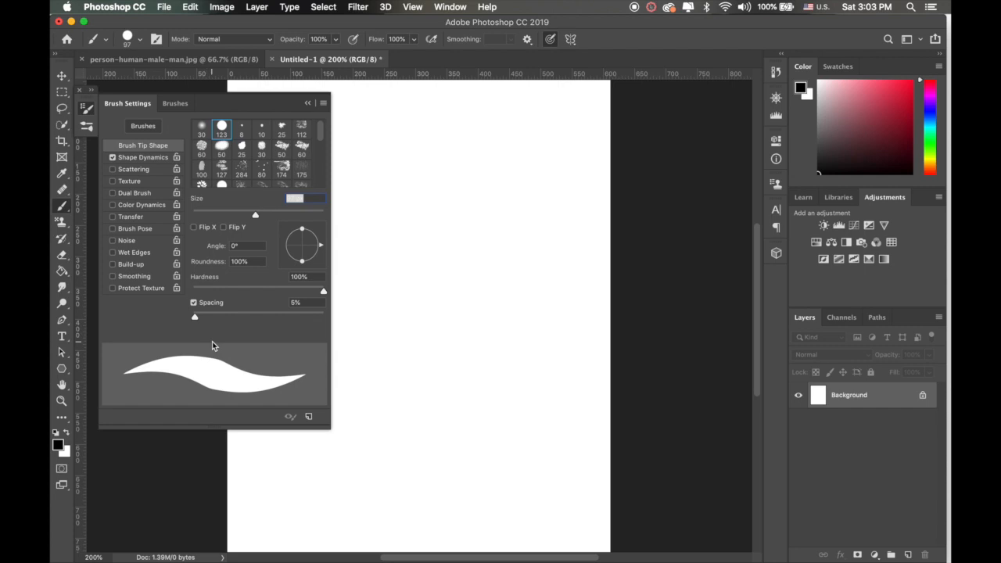
{"action": "mouse_move", "coordinate": [256, 218]}
{"action": "left_mouse_down"}
{"action": "mouse_move", "coordinate": [277, 212]}
{"action": "mouse_move", "coordinate": [232, 223]}
{"action": "mouse_move", "coordinate": [253, 218]}
{"action": "left_mouse_up"}
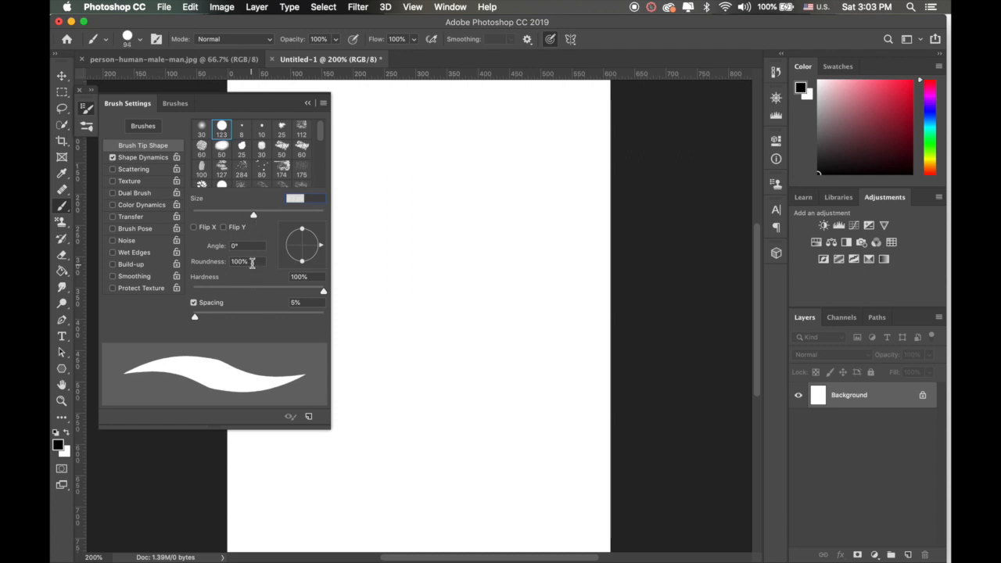
{"action": "left_click", "coordinate": [253, 263]}
{"action": "type", "text": "20"}
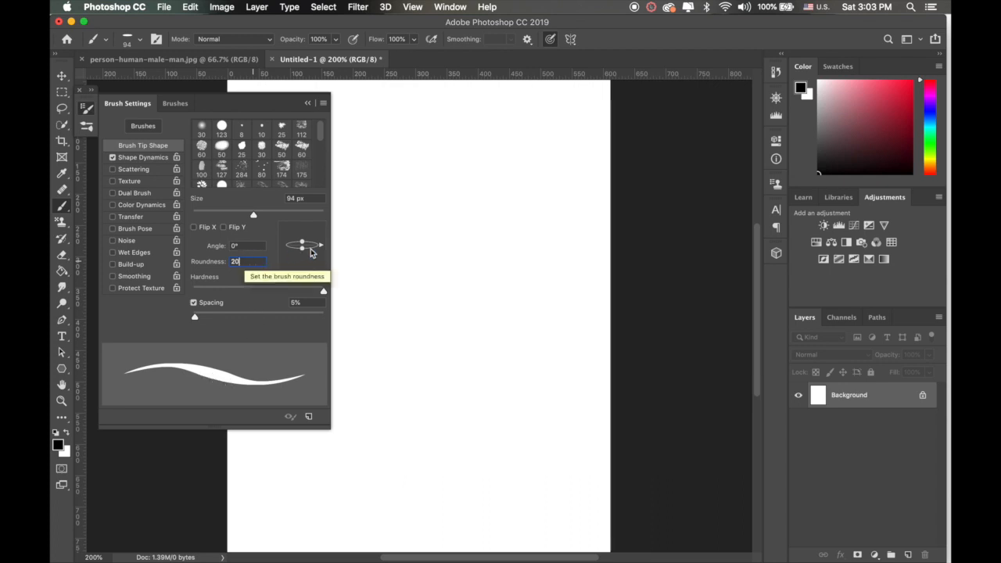
{"action": "left_click_drag", "start_coordinate": [321, 245], "coordinate": [316, 233]}
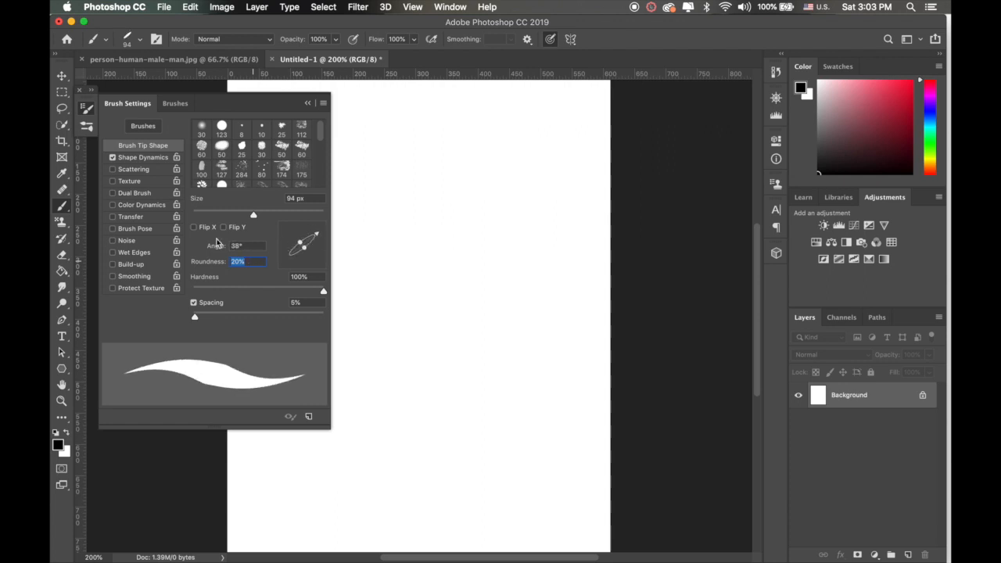
Step: Try Flip X and Flip Y on the brush tip, switching each one off again
{"action": "left_click", "coordinate": [194, 228]}
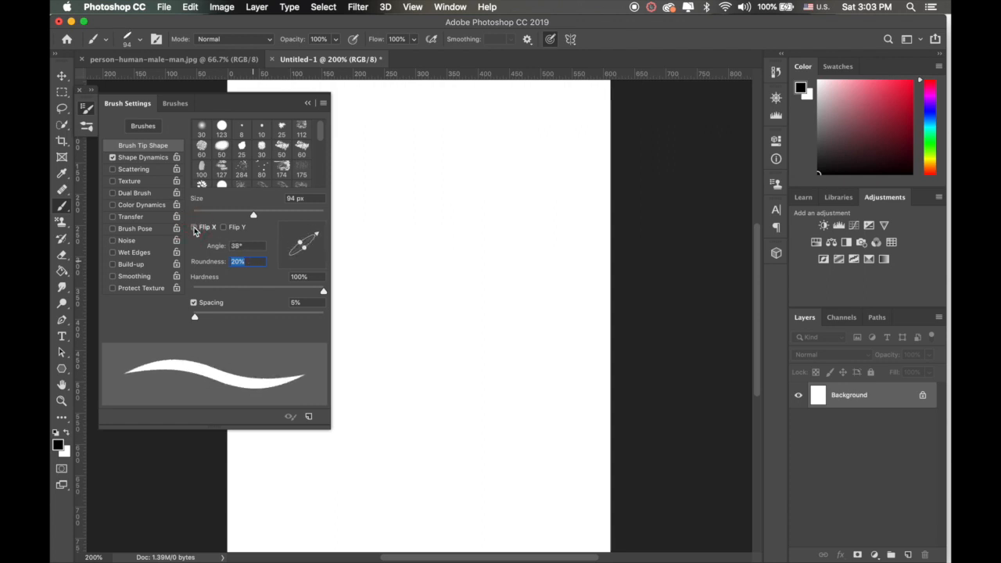
{"action": "left_click", "coordinate": [194, 227]}
{"action": "left_click", "coordinate": [225, 228]}
{"action": "left_click", "coordinate": [224, 228]}
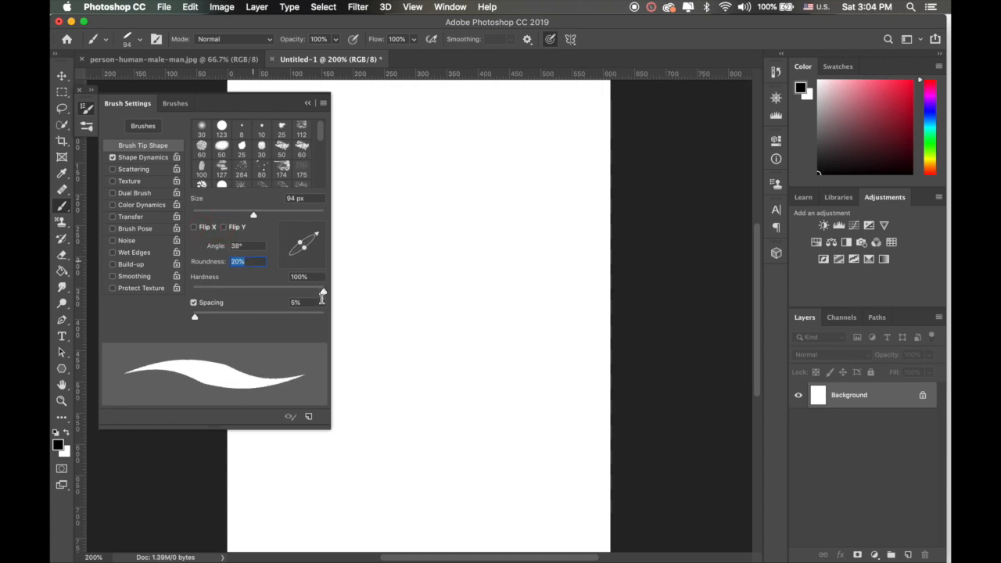
Step: Set the tip's hardness to 95% and spacing to 31%, and give Shape Dynamics 11% angle jitter plus some size jitter
{"action": "mouse_move", "coordinate": [322, 292]}
{"action": "left_mouse_down"}
{"action": "mouse_move", "coordinate": [277, 295]}
{"action": "mouse_move", "coordinate": [318, 293]}
{"action": "left_mouse_up"}
{"action": "mouse_move", "coordinate": [196, 318]}
{"action": "left_mouse_down"}
{"action": "mouse_move", "coordinate": [313, 321]}
{"action": "mouse_move", "coordinate": [213, 323]}
{"action": "left_mouse_up"}
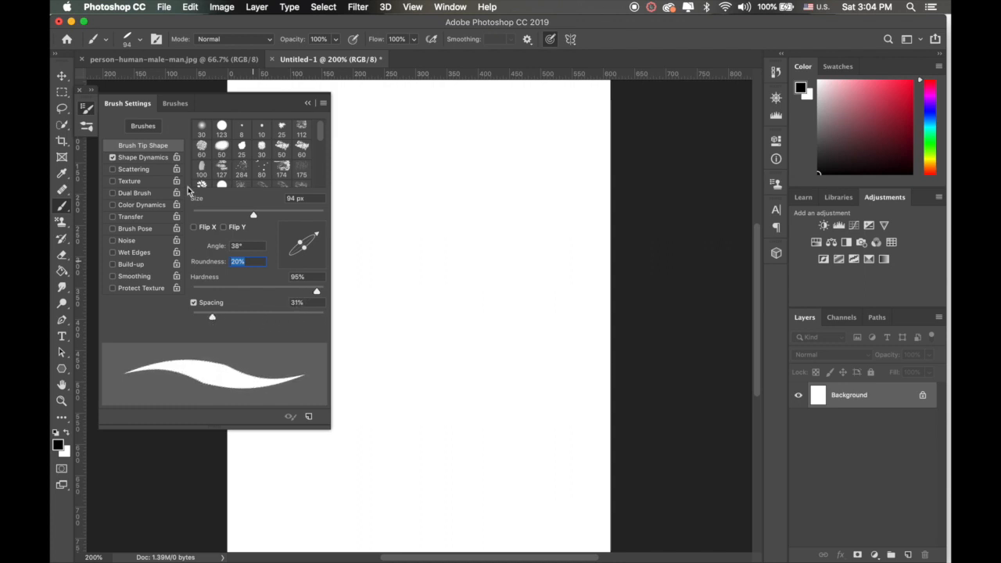
{"action": "left_click", "coordinate": [143, 158]}
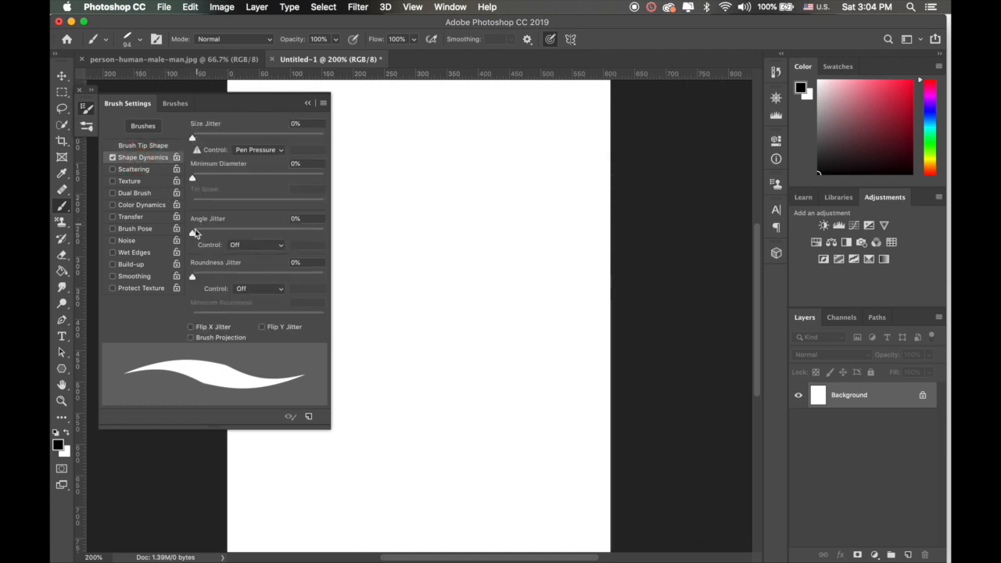
{"action": "left_click_drag", "start_coordinate": [193, 232], "coordinate": [208, 236]}
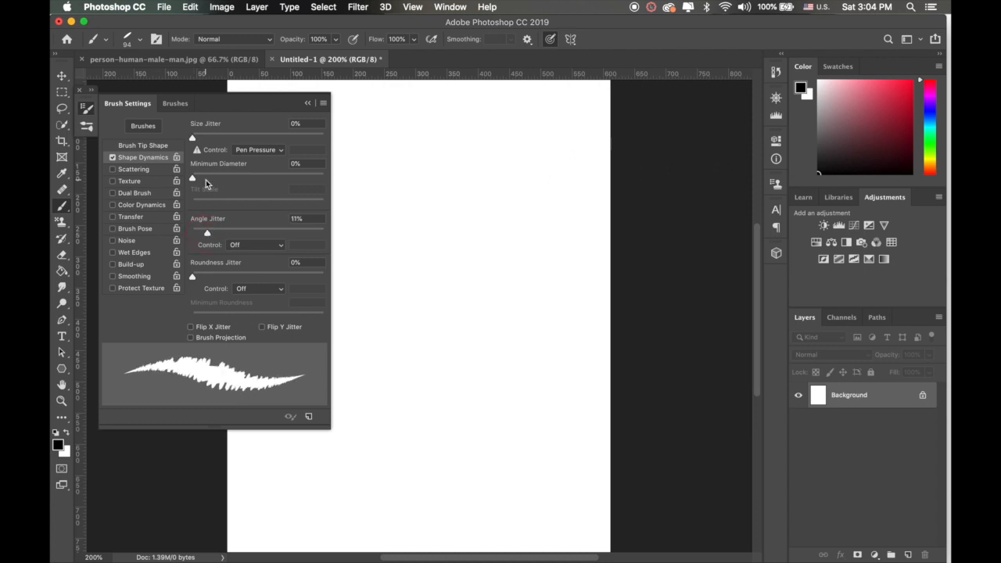
{"action": "left_click_drag", "start_coordinate": [193, 140], "coordinate": [223, 142]}
Step: Enable Scattering with 148% scatter and turn on Texture, leaving Dual Brush off after trying it
{"action": "left_click", "coordinate": [129, 169]}
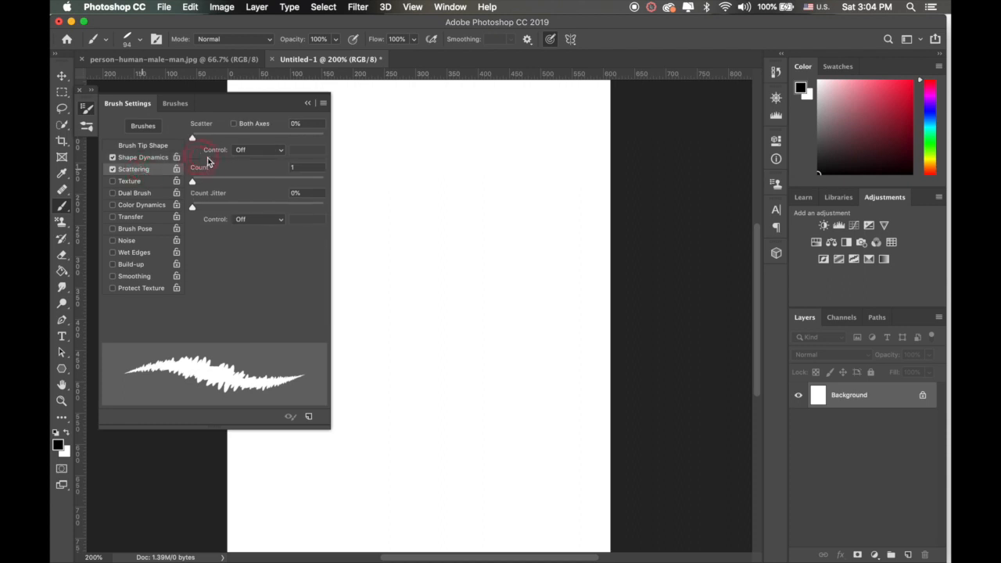
{"action": "mouse_move", "coordinate": [193, 141]}
{"action": "left_mouse_down"}
{"action": "mouse_move", "coordinate": [220, 142]}
{"action": "mouse_move", "coordinate": [212, 147]}
{"action": "left_mouse_up"}
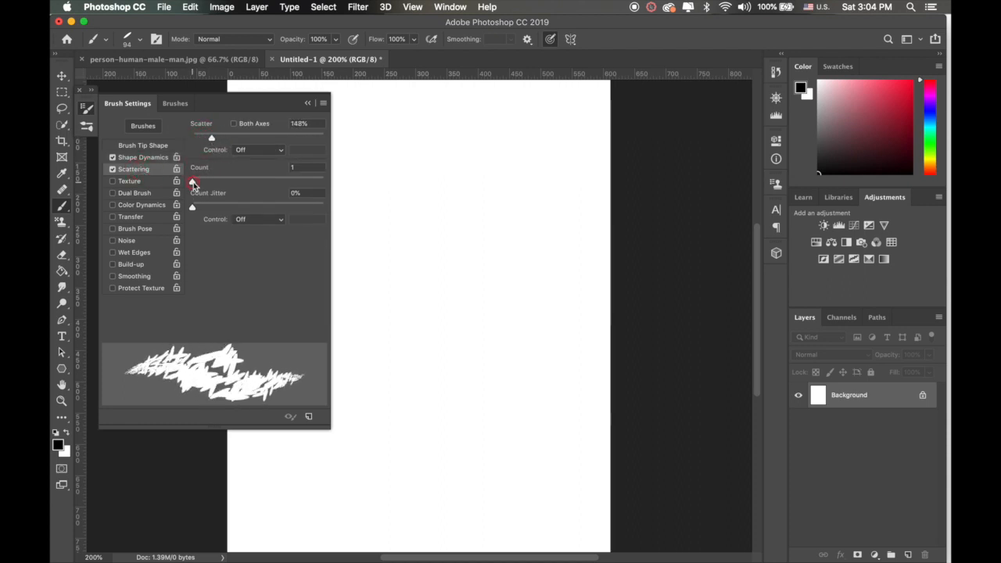
{"action": "mouse_move", "coordinate": [193, 183]}
{"action": "left_mouse_down"}
{"action": "mouse_move", "coordinate": [202, 181]}
{"action": "mouse_move", "coordinate": [194, 184]}
{"action": "left_mouse_up"}
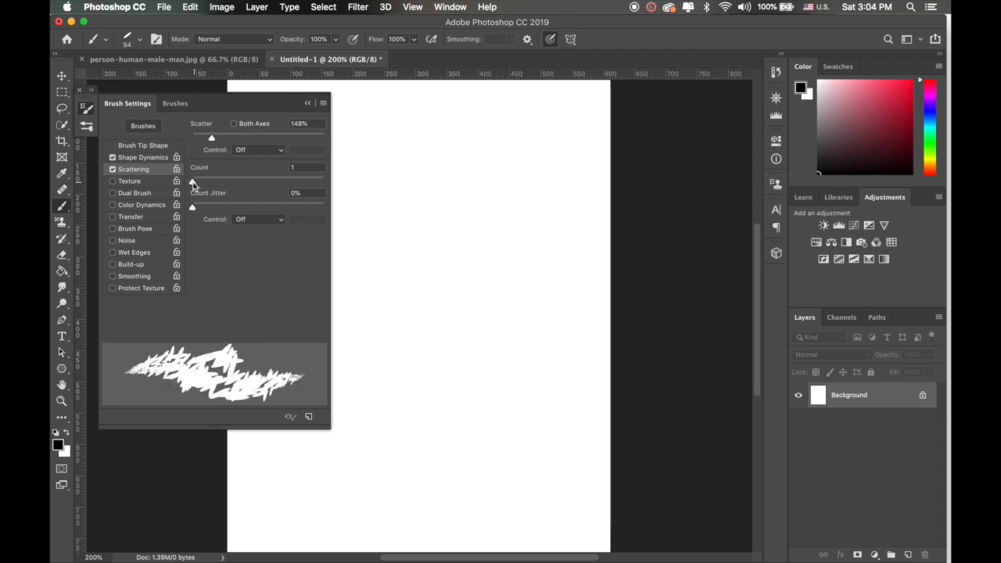
{"action": "left_click", "coordinate": [129, 183]}
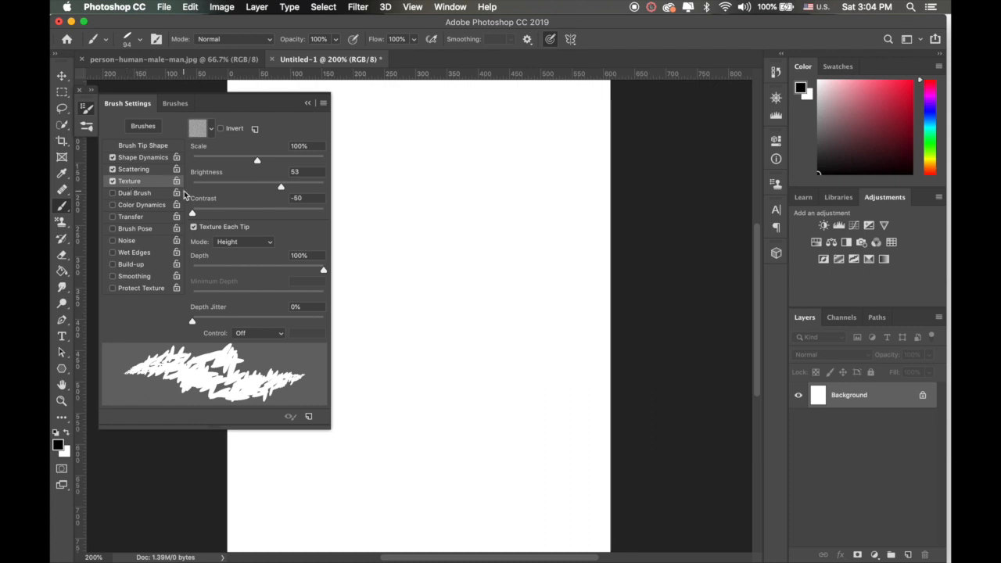
{"action": "left_click", "coordinate": [113, 193]}
{"action": "left_click", "coordinate": [114, 194]}
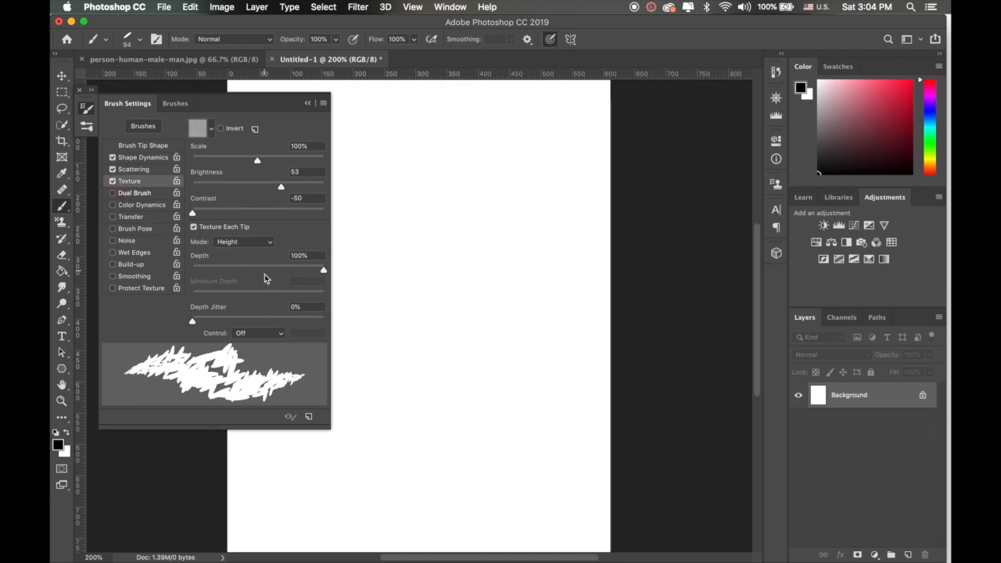
Step: Save the modified tip as a new brush preset named "custom brush", keeping its tool settings included
{"action": "left_click", "coordinate": [309, 419]}
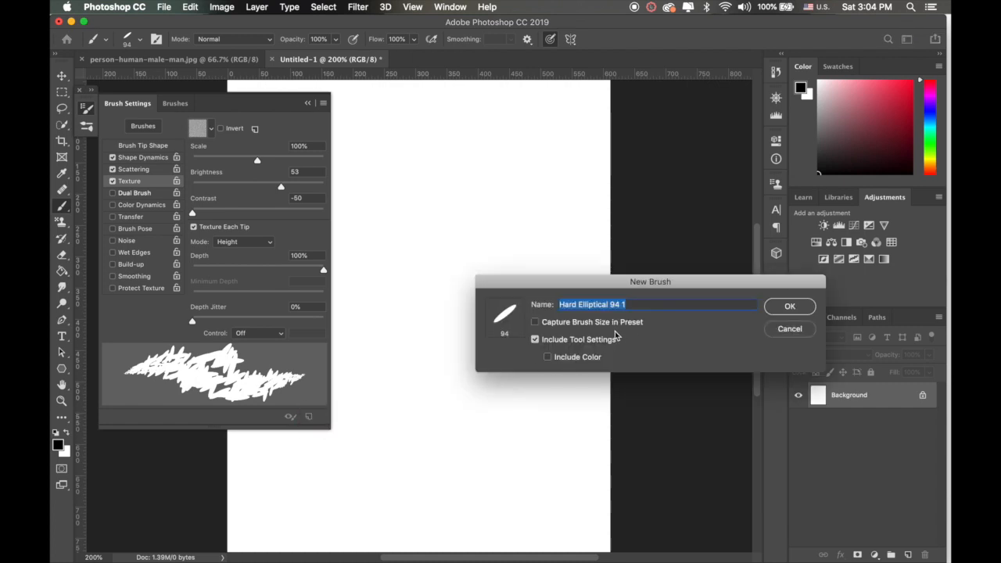
{"action": "type", "text": "custom brus"}
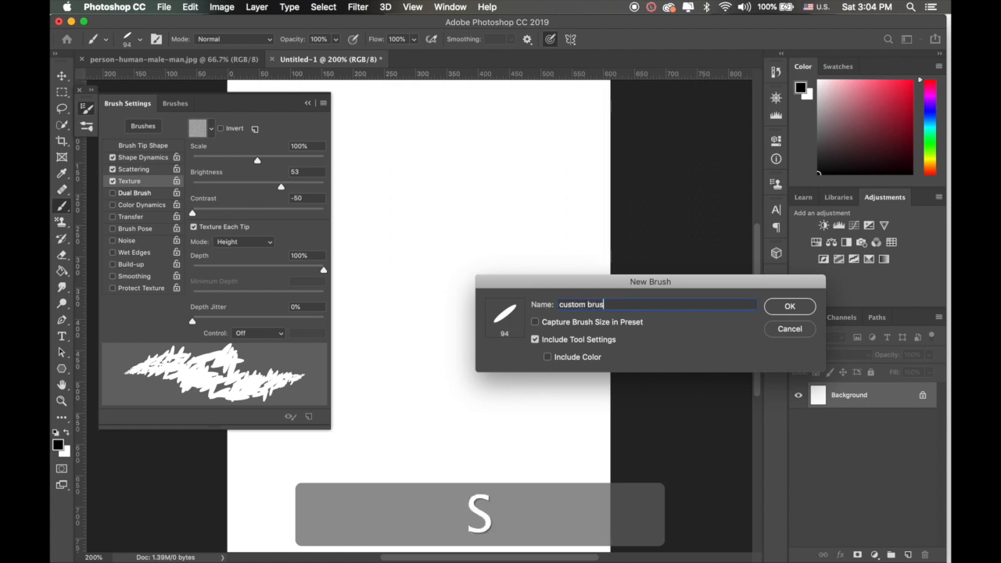
{"action": "type", "text": "h"}
{"action": "key", "text": "Return"}
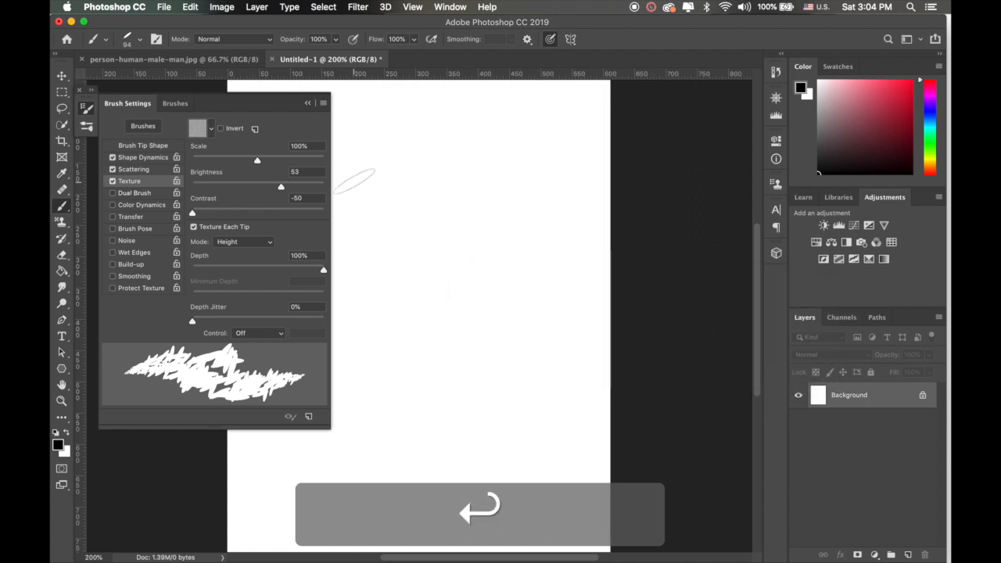
{"action": "left_click", "coordinate": [380, 155]}
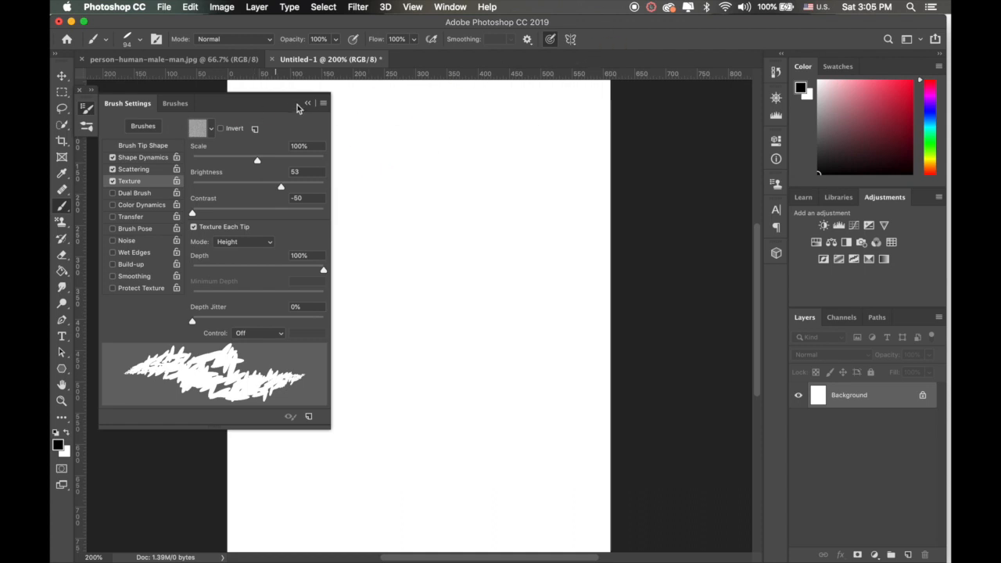
Step: Close the Brush Settings and look through the General Brushes presets around the saved custom brush
{"action": "left_click", "coordinate": [80, 90]}
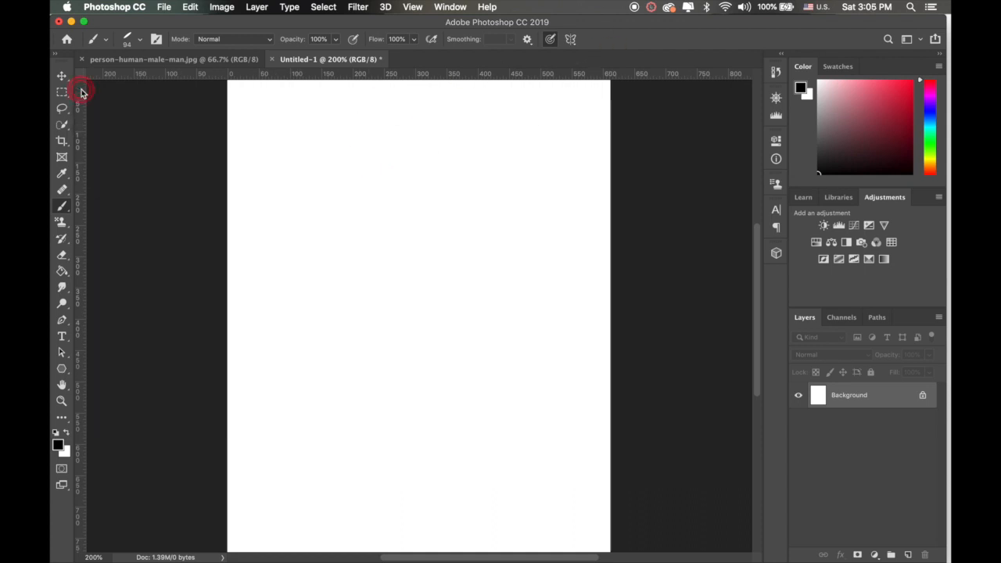
{"action": "left_click", "coordinate": [140, 43]}
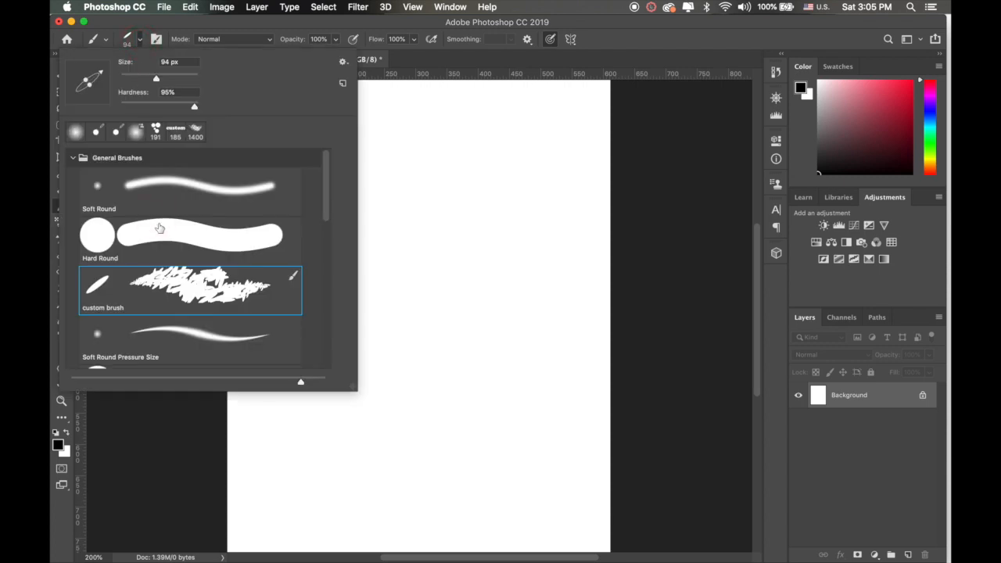
{"action": "scroll", "coordinate": [159, 227], "scroll_direction": "down", "scroll_amount": 1}
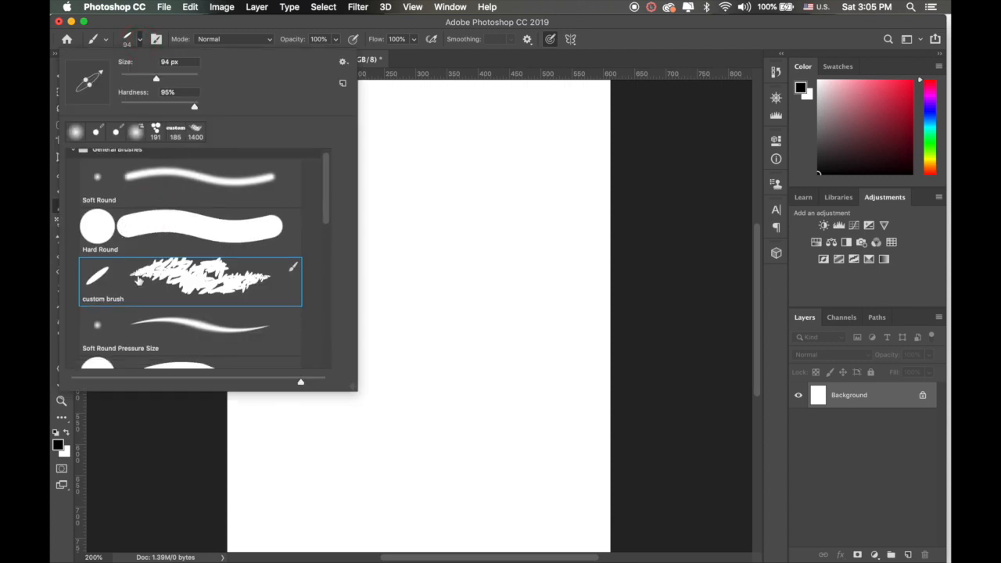
{"action": "scroll", "coordinate": [139, 283], "scroll_direction": "down", "scroll_amount": 2}
{"action": "scroll", "coordinate": [142, 289], "scroll_direction": "up", "scroll_amount": 3}
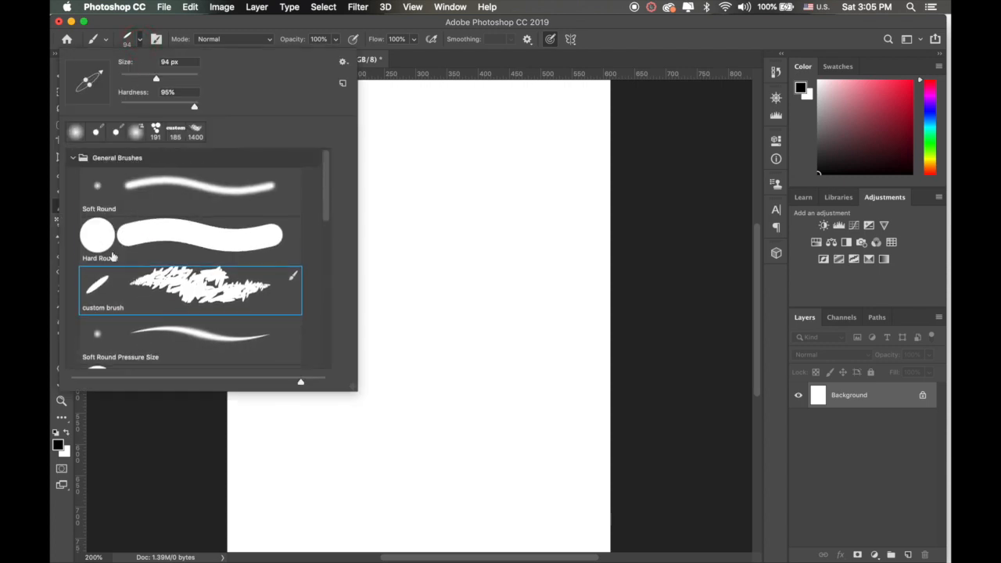
Step: Paint a large curved test stroke on the canvas with the custom brush preset, and undo it
{"action": "left_click", "coordinate": [72, 157]}
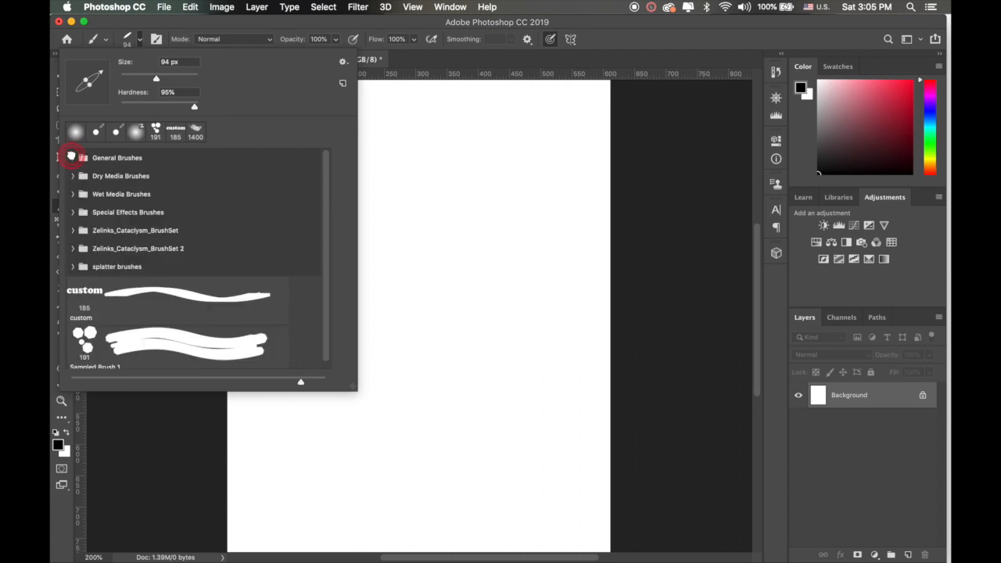
{"action": "left_click", "coordinate": [72, 157]}
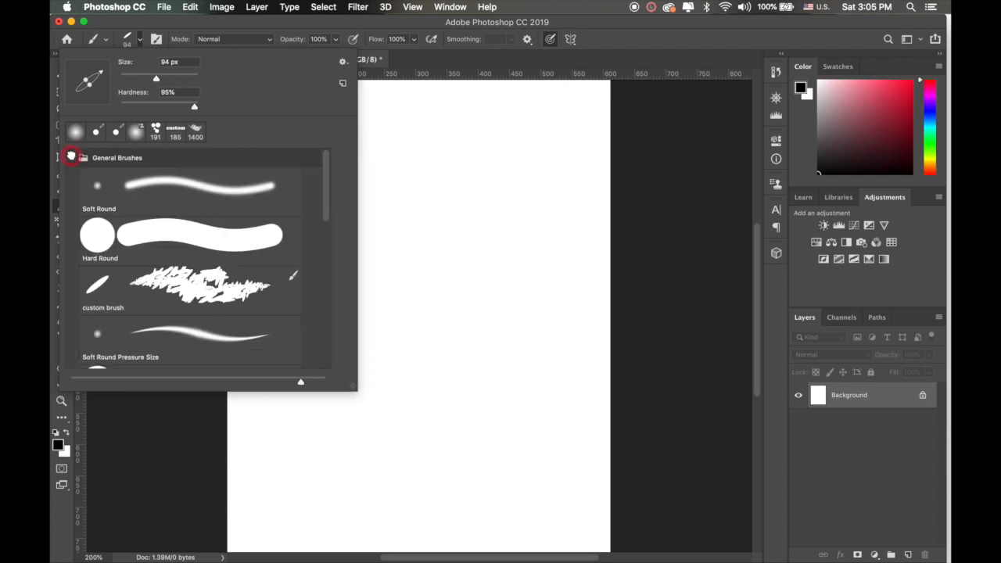
{"action": "left_click", "coordinate": [160, 281]}
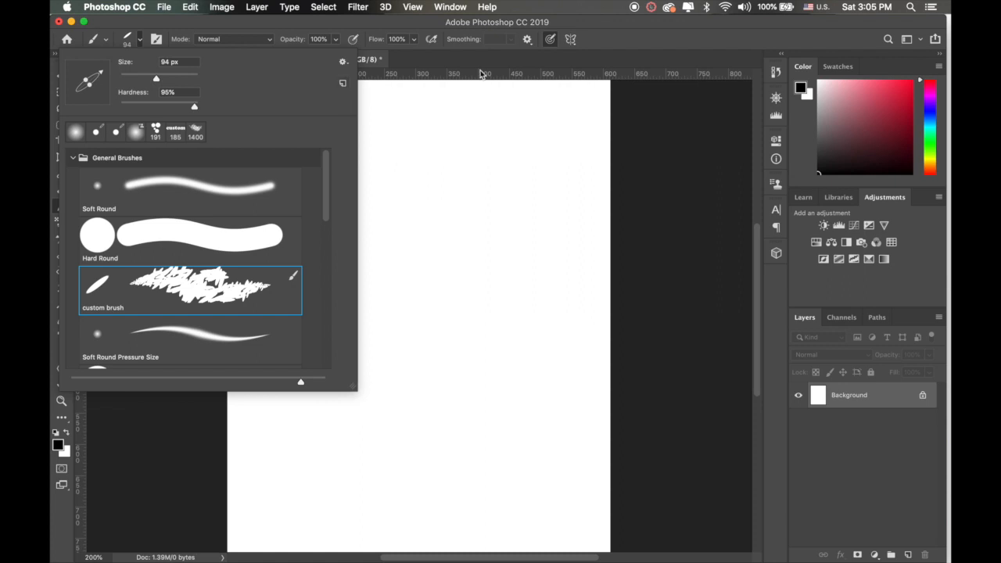
{"action": "left_click", "coordinate": [623, 45]}
{"action": "mouse_move", "coordinate": [312, 213]}
{"action": "left_mouse_down"}
{"action": "mouse_move", "coordinate": [352, 209]}
{"action": "mouse_move", "coordinate": [399, 234]}
{"action": "mouse_move", "coordinate": [451, 295]}
{"action": "mouse_move", "coordinate": [427, 369]}
{"action": "mouse_move", "coordinate": [330, 408]}
{"action": "mouse_move", "coordinate": [314, 399]}
{"action": "mouse_move", "coordinate": [276, 321]}
{"action": "left_mouse_up"}
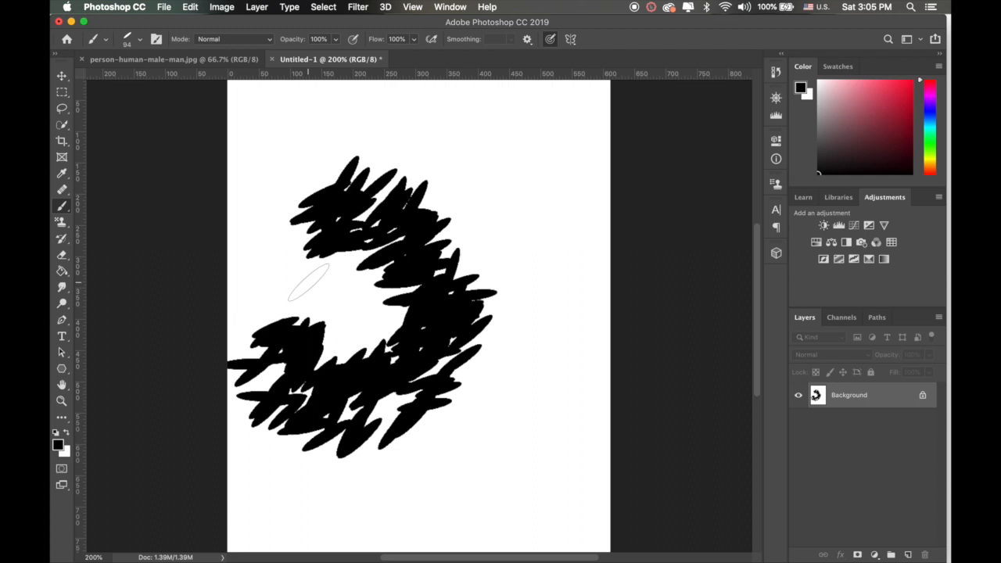
{"action": "key", "text": "super+z"}
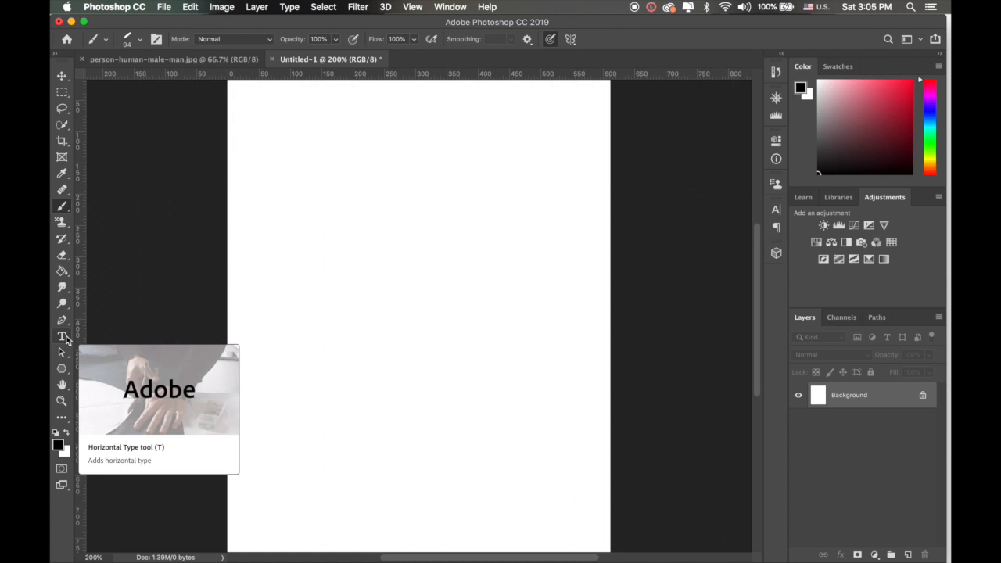
Step: Switch to Safari and open the brushez.com website
{"action": "mouse_move", "coordinate": [305, 549]}
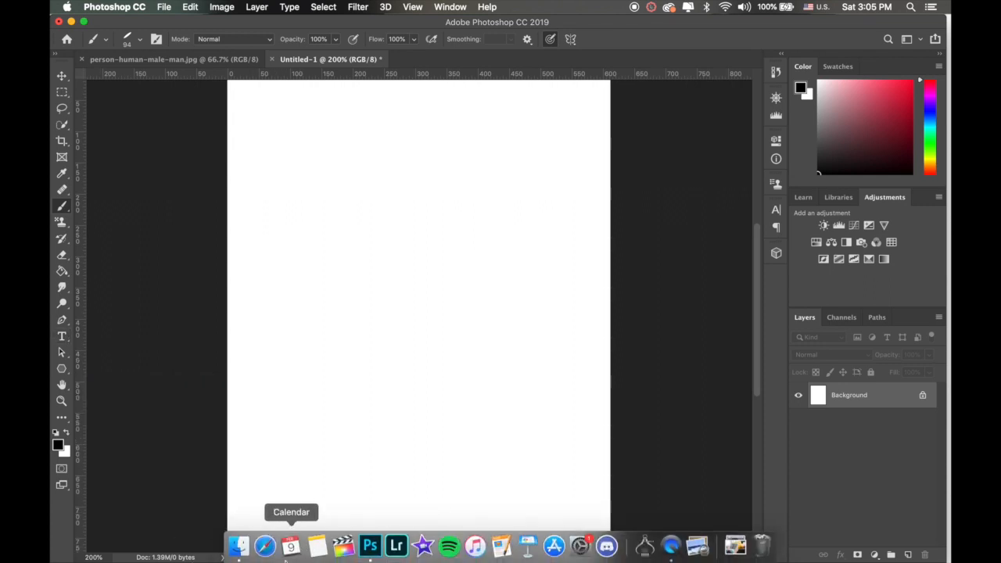
{"action": "left_click", "coordinate": [268, 549]}
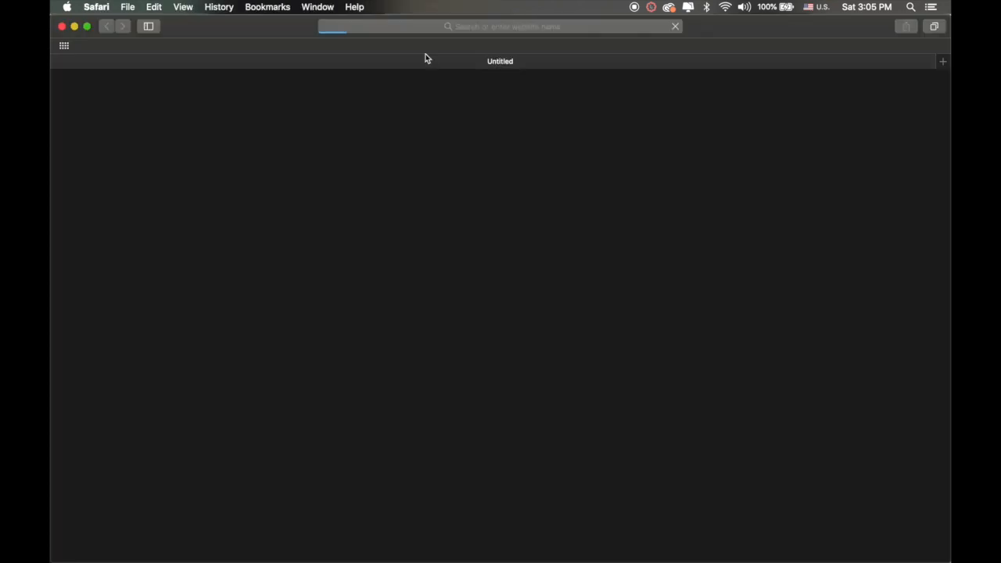
{"action": "left_click", "coordinate": [392, 29]}
{"action": "type", "text": "b"}
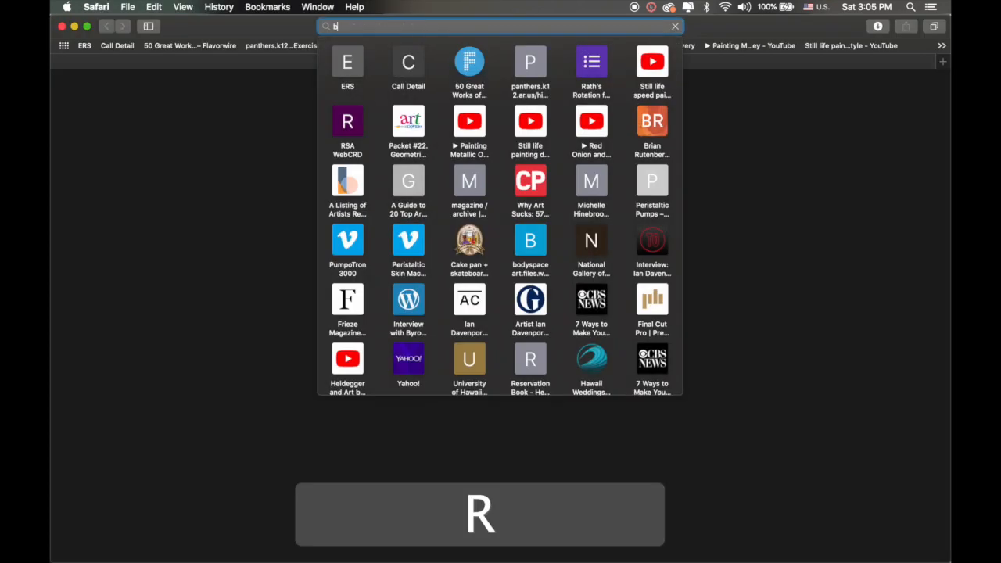
{"action": "type", "text": "rush"}
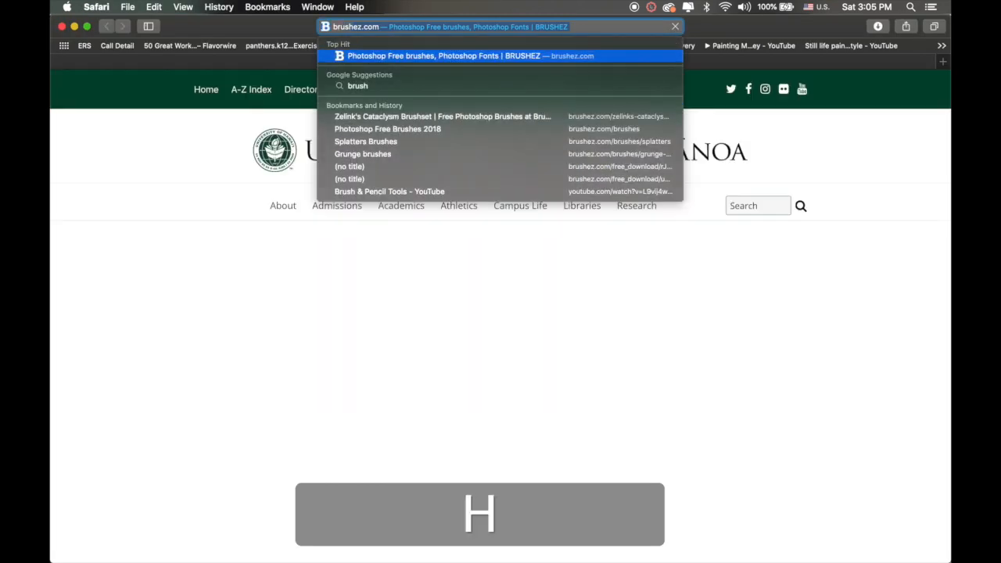
{"action": "type", "text": "ez"}
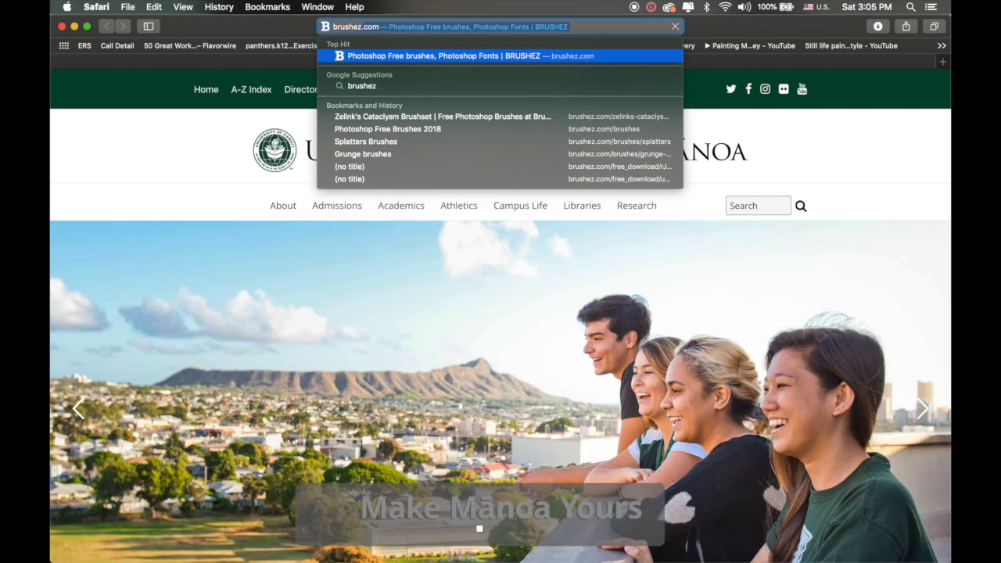
{"action": "key", "text": "Return"}
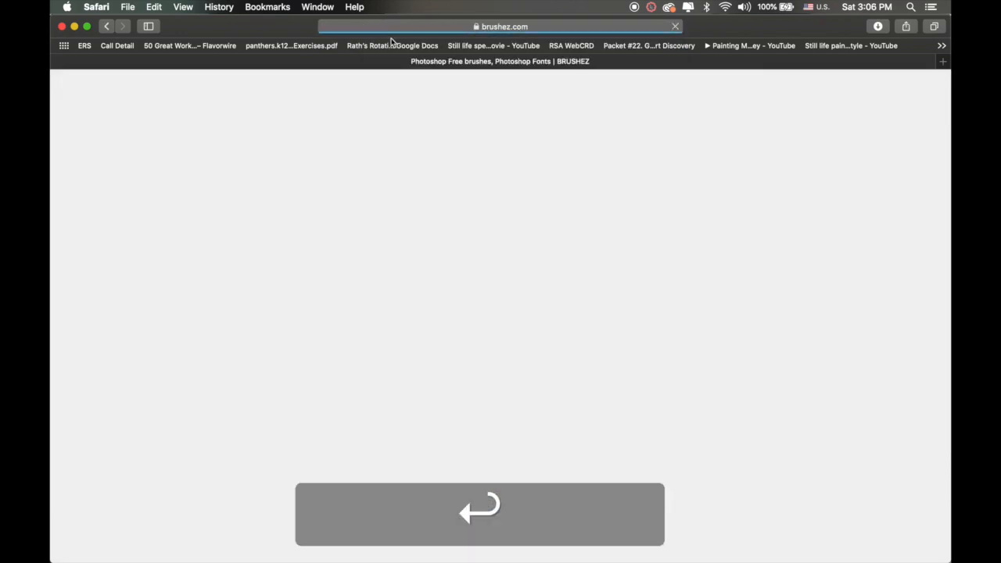
Step: Open the Splatters Brushes category within the site's Free Photoshop Brushes section
{"action": "scroll", "coordinate": [405, 266], "scroll_direction": "down", "scroll_amount": 1}
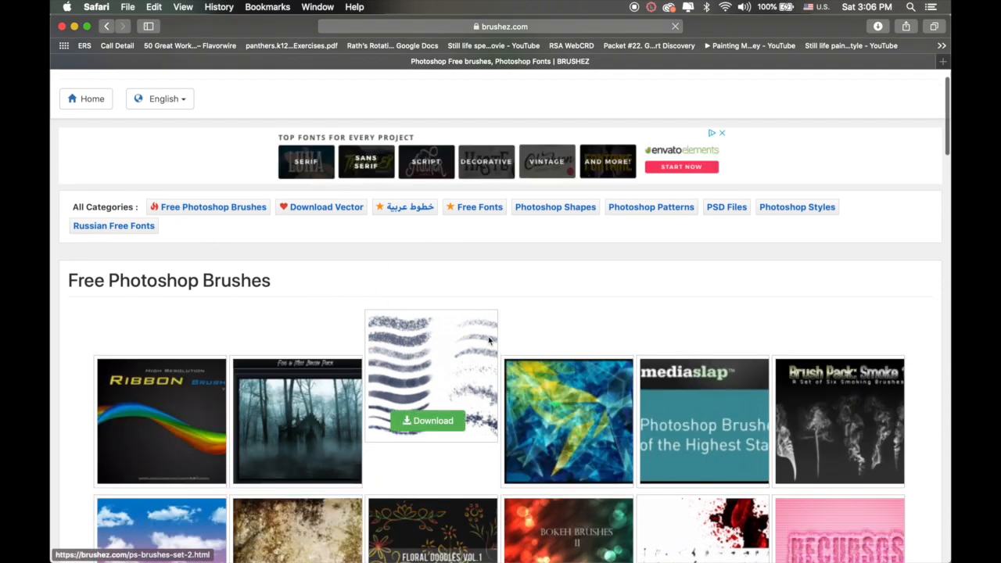
{"action": "scroll", "coordinate": [484, 344], "scroll_direction": "down", "scroll_amount": 2}
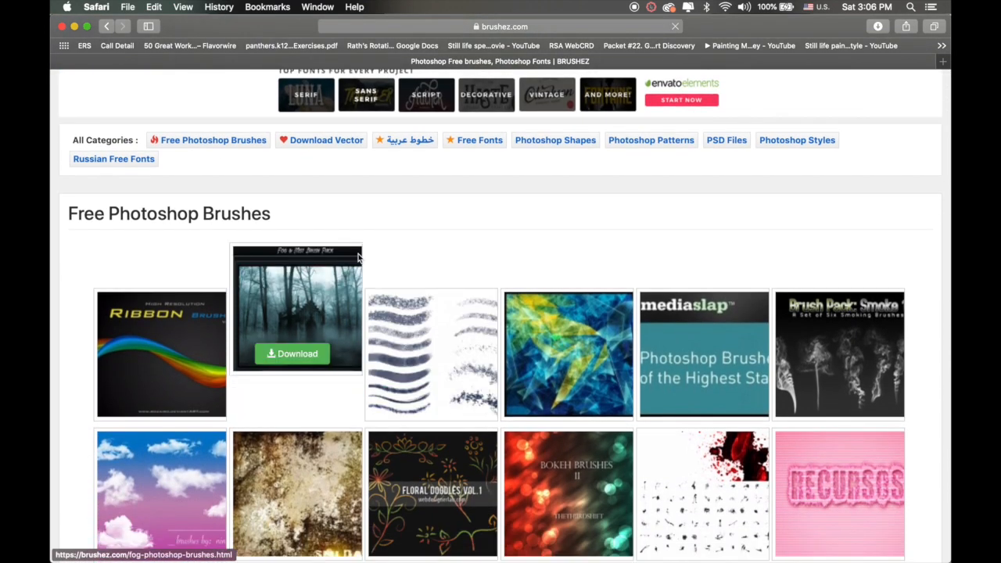
{"action": "left_click", "coordinate": [200, 141]}
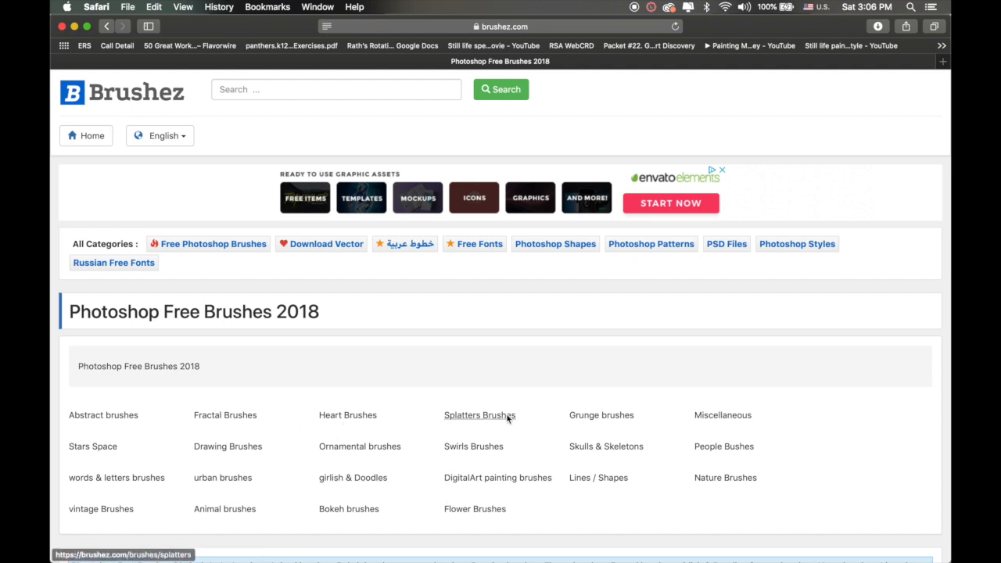
{"action": "scroll", "coordinate": [536, 469], "scroll_direction": "down", "scroll_amount": 1}
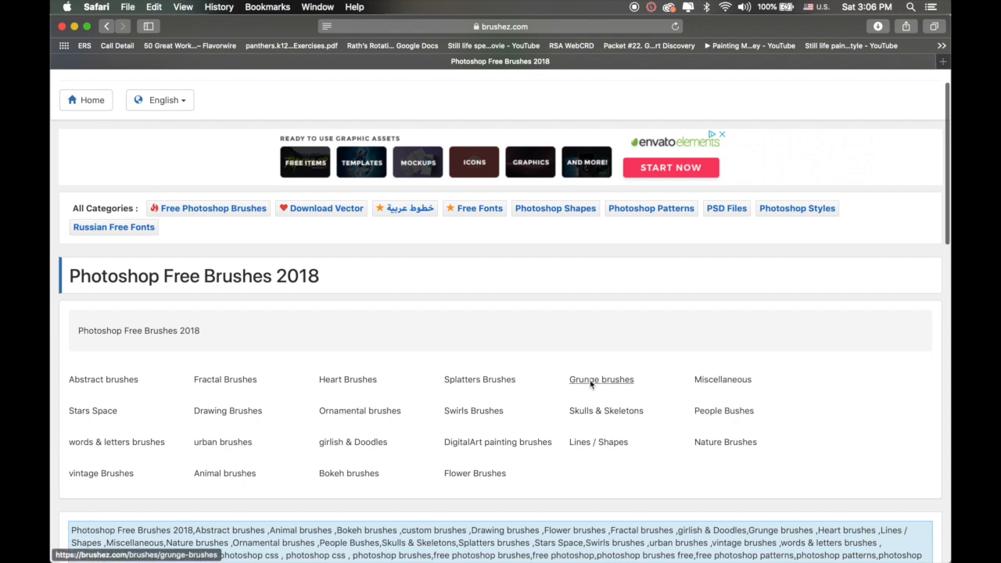
{"action": "left_click", "coordinate": [476, 381]}
Step: Look through the available splatter sets and download the orange and blue Splatter Brushes set
{"action": "scroll", "coordinate": [392, 371], "scroll_direction": "down", "scroll_amount": 7}
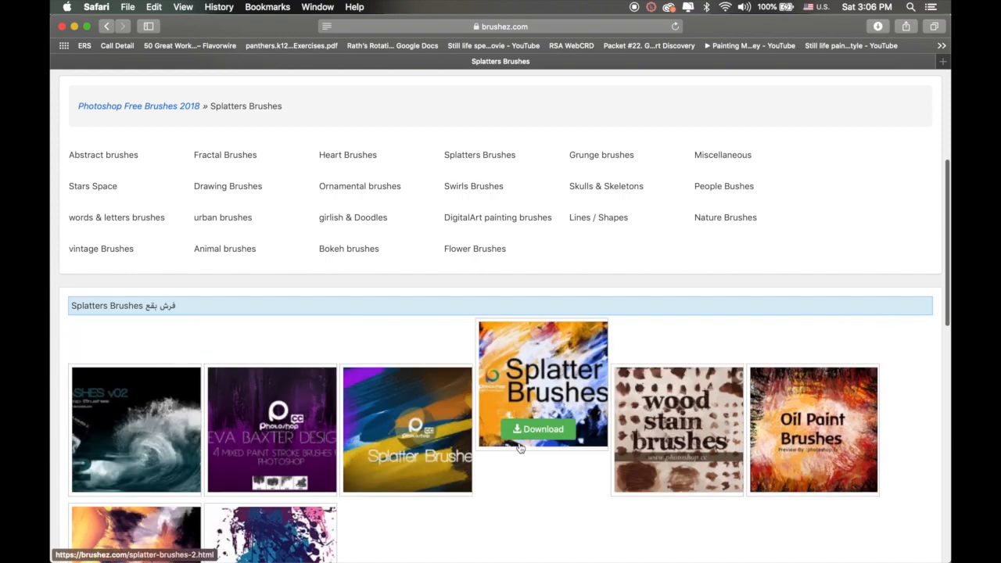
{"action": "scroll", "coordinate": [568, 436], "scroll_direction": "down", "scroll_amount": 2}
{"action": "scroll", "coordinate": [567, 435], "scroll_direction": "down", "scroll_amount": 10}
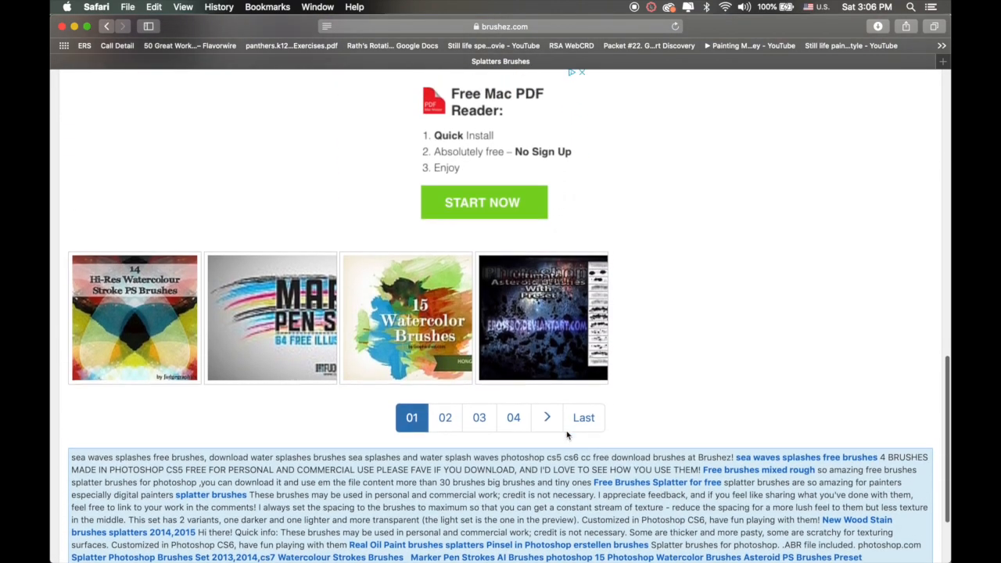
{"action": "scroll", "coordinate": [567, 431], "scroll_direction": "up", "scroll_amount": 4}
{"action": "scroll", "coordinate": [567, 436], "scroll_direction": "up", "scroll_amount": 9}
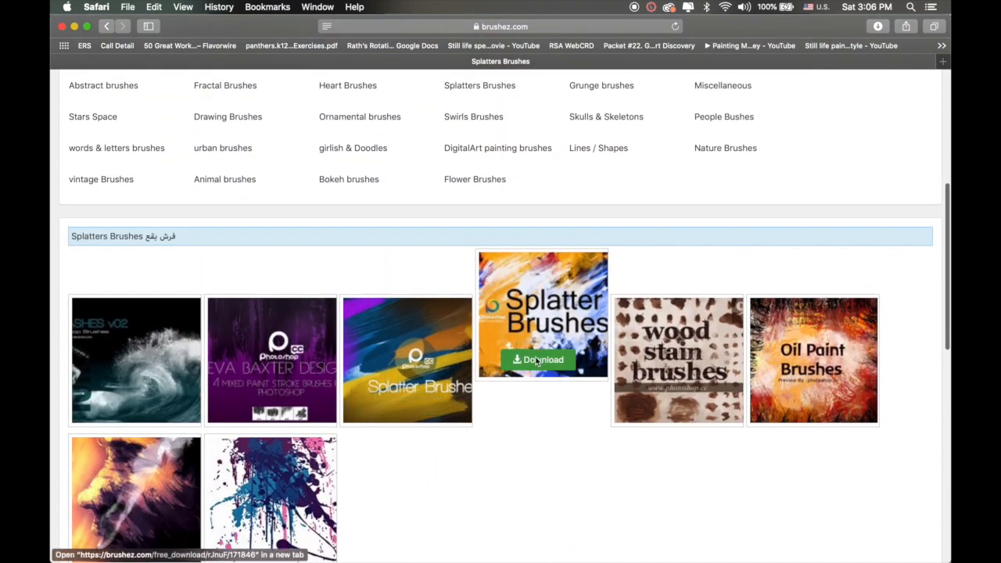
{"action": "left_click", "coordinate": [536, 359]}
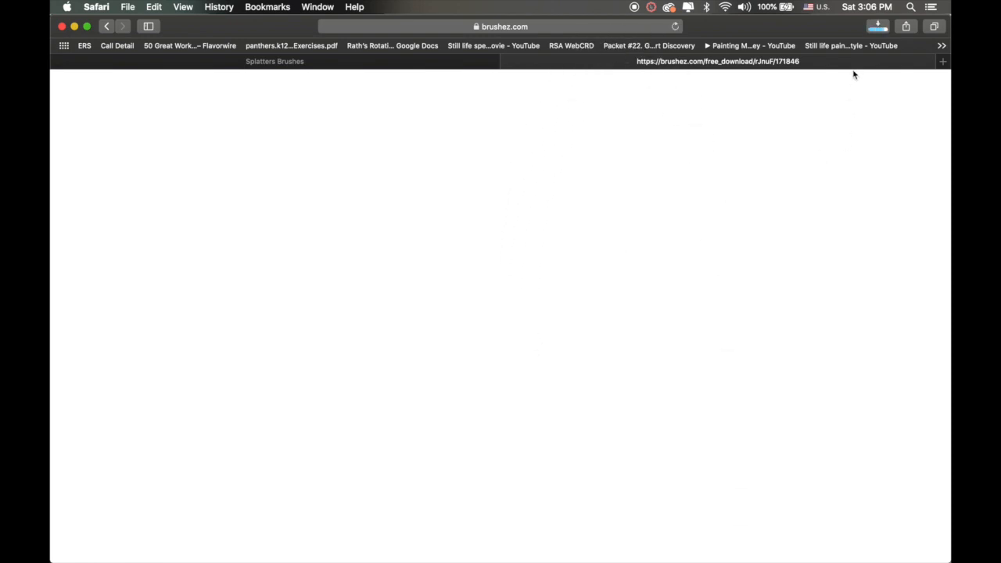
Step: Load the newly downloaded "splatter brushes .abr" file into Photoshop from Safari's downloads
{"action": "left_click", "coordinate": [878, 25]}
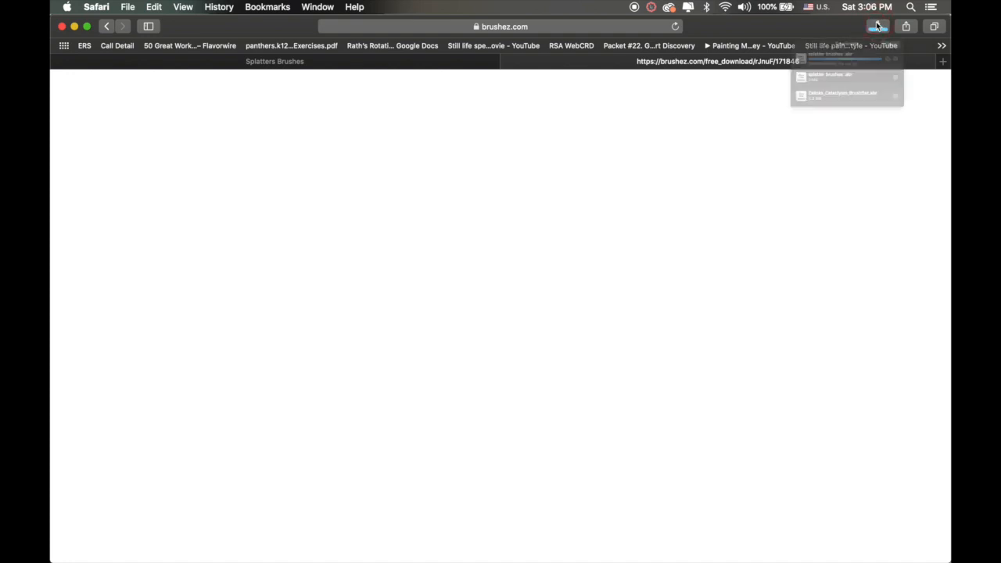
{"action": "left_click", "coordinate": [796, 74]}
{"action": "double_click", "coordinate": [796, 74]}
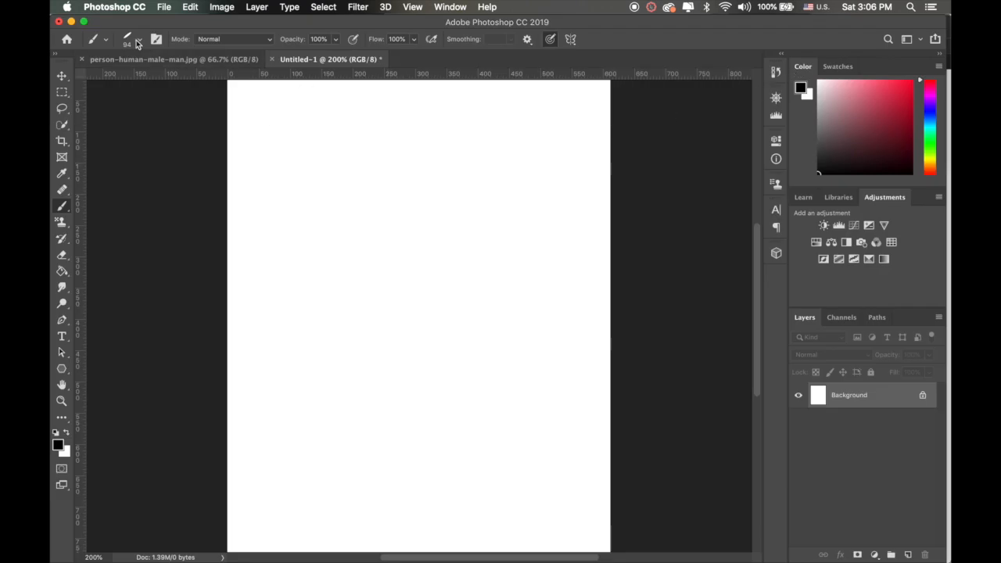
Step: Collapse General Brushes and expand the splatter brushes group in the brush presets, glancing at the preset options
{"action": "left_click", "coordinate": [141, 41]}
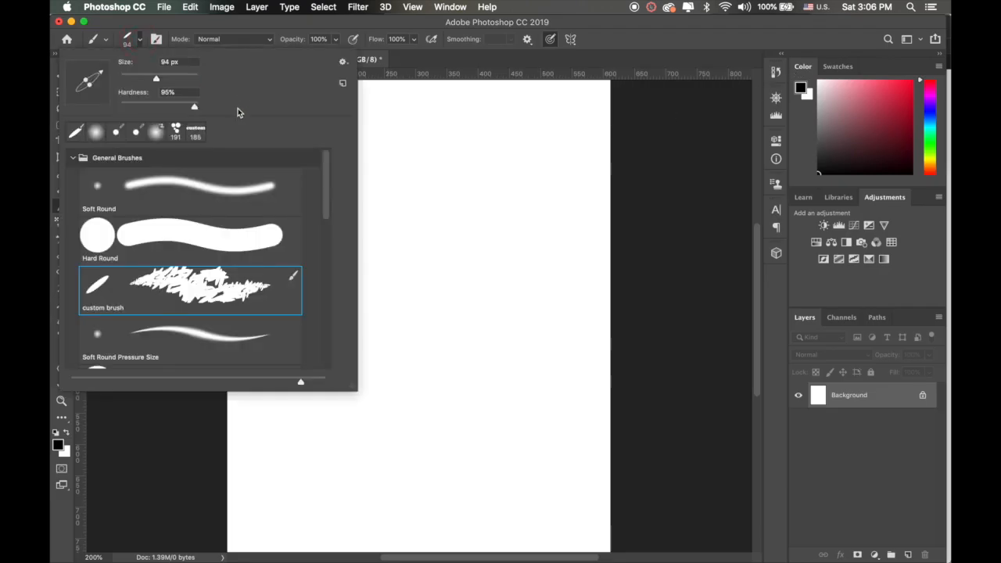
{"action": "left_click", "coordinate": [73, 158]}
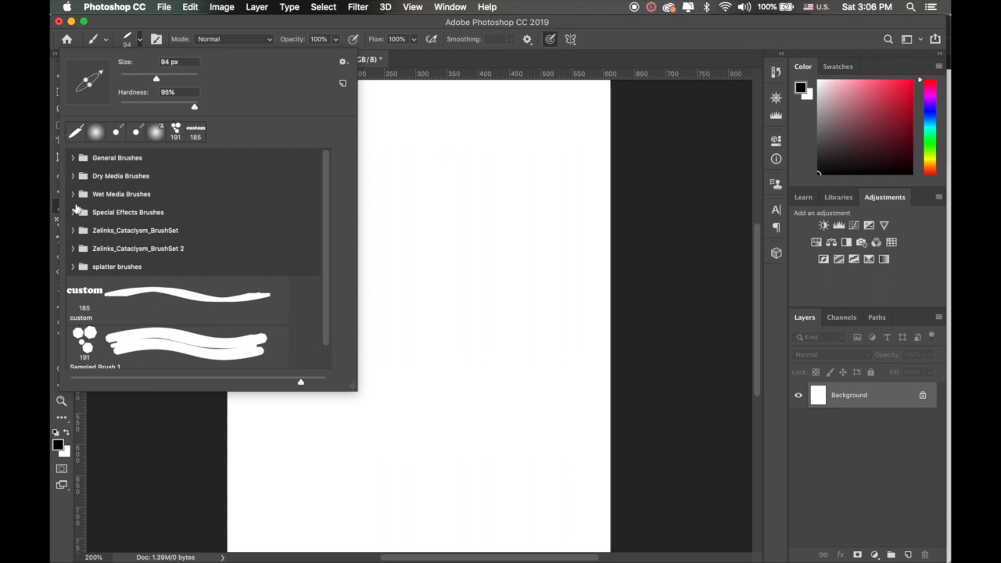
{"action": "scroll", "coordinate": [113, 227], "scroll_direction": "down", "scroll_amount": 2}
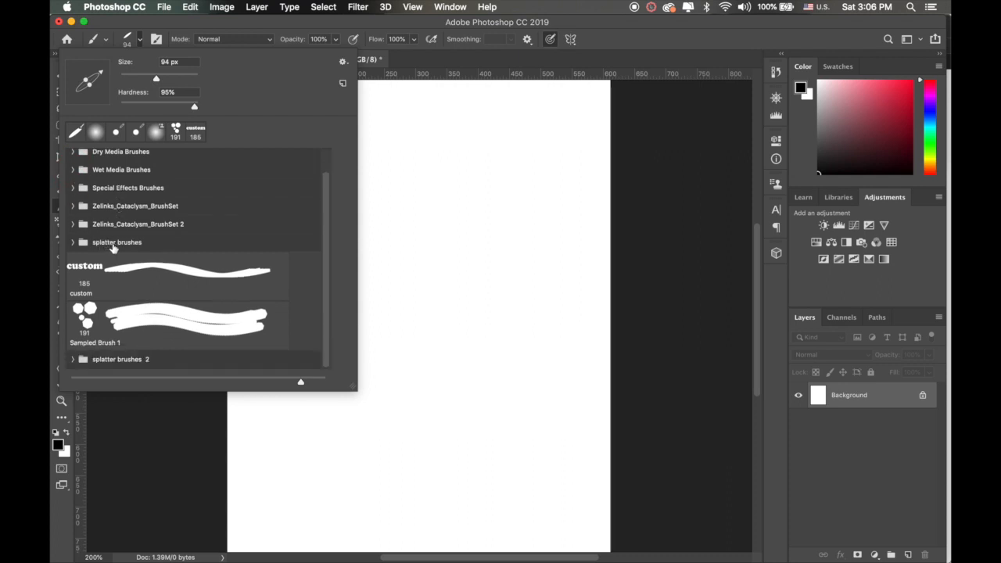
{"action": "left_click", "coordinate": [110, 245]}
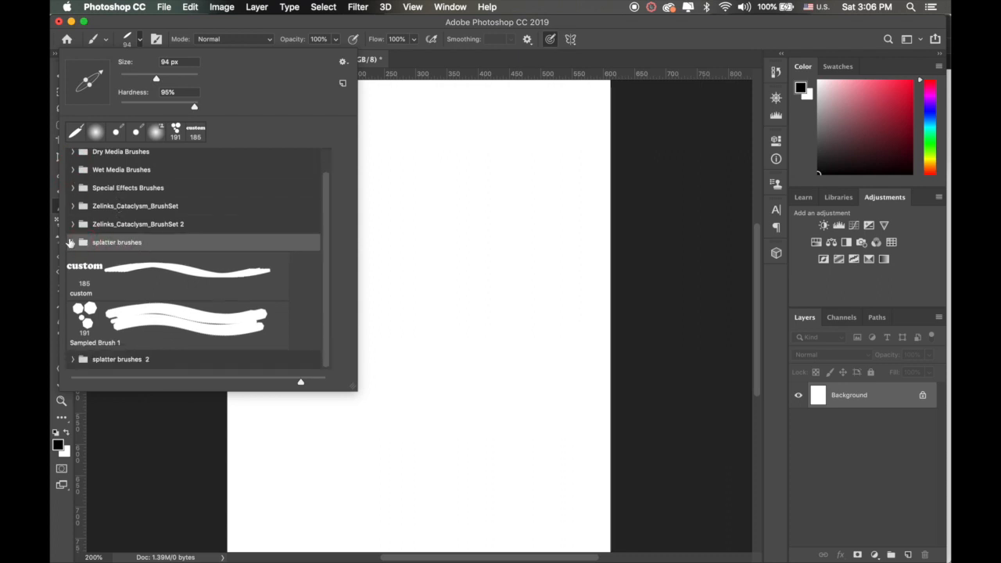
{"action": "left_click", "coordinate": [72, 242]}
{"action": "scroll", "coordinate": [113, 264], "scroll_direction": "down", "scroll_amount": 3}
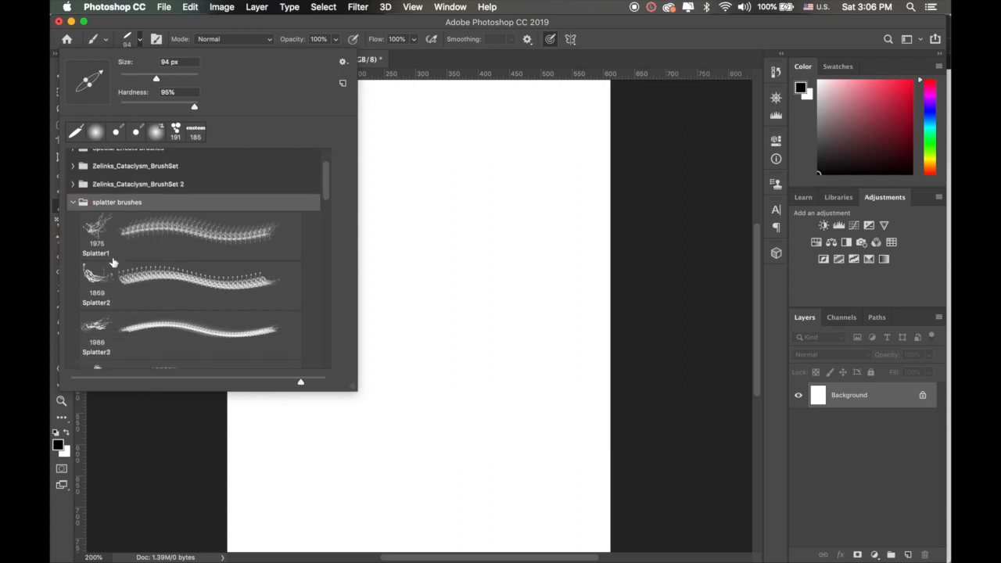
{"action": "left_click", "coordinate": [342, 65]}
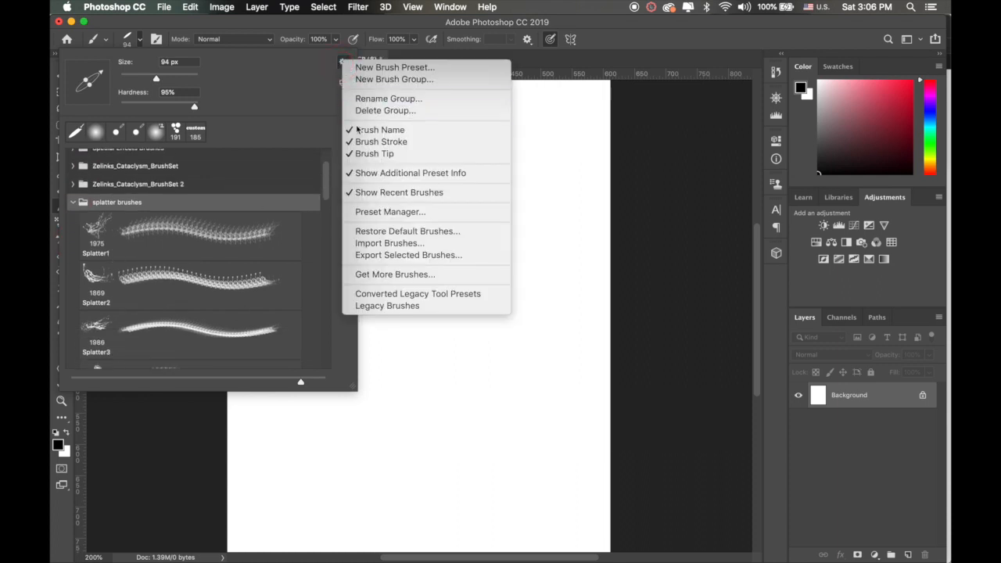
{"action": "left_click", "coordinate": [342, 63]}
Step: Choose the Splatter4 brush and set its size to 500 px
{"action": "scroll", "coordinate": [202, 217], "scroll_direction": "down", "scroll_amount": 7}
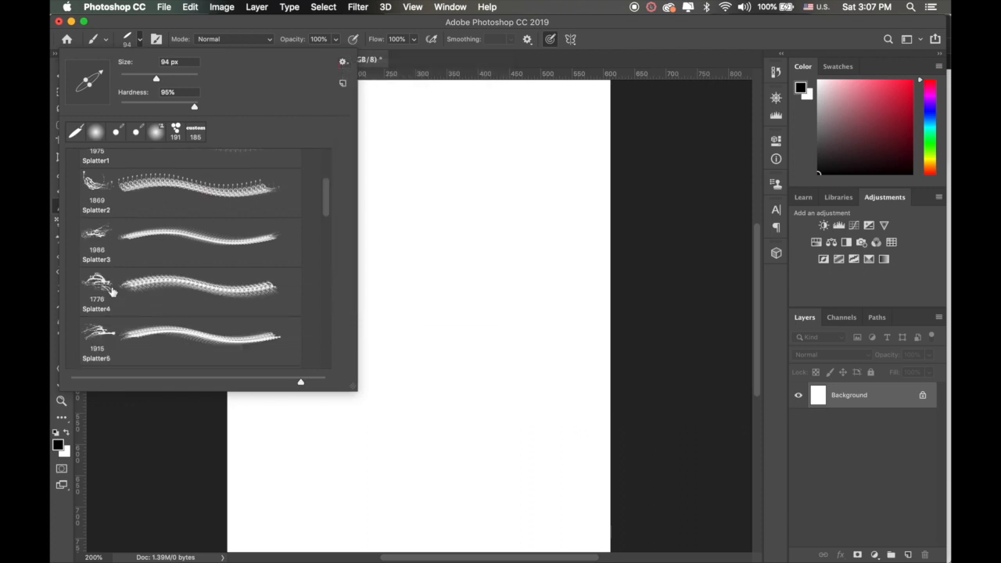
{"action": "left_click", "coordinate": [96, 283]}
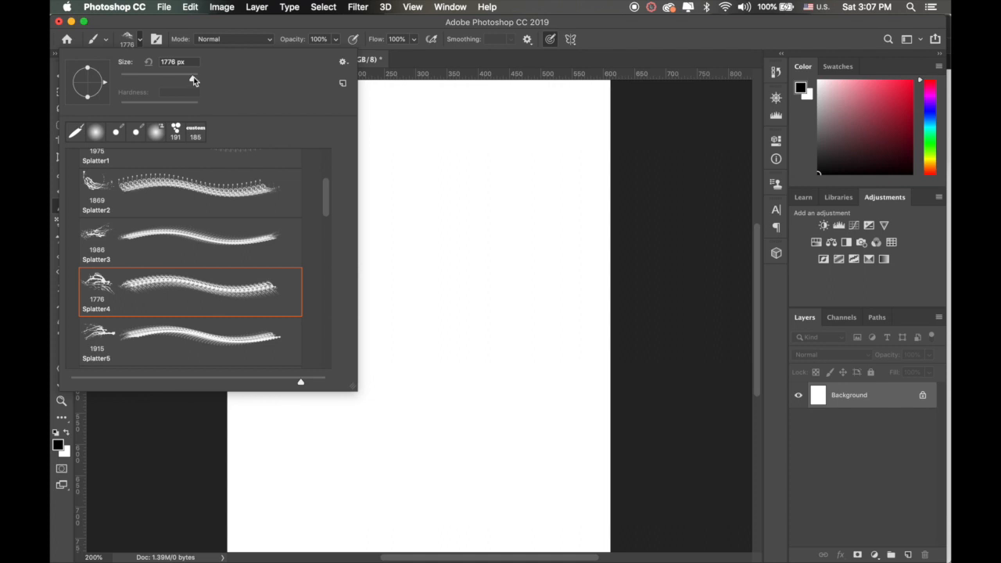
{"action": "left_click_drag", "start_coordinate": [193, 77], "coordinate": [170, 78]}
{"action": "left_click", "coordinate": [305, 29]}
{"action": "key", "text": "]"}
{"action": "key", "text": "]"}
{"action": "key", "text": "]"}
{"action": "key", "text": "]"}
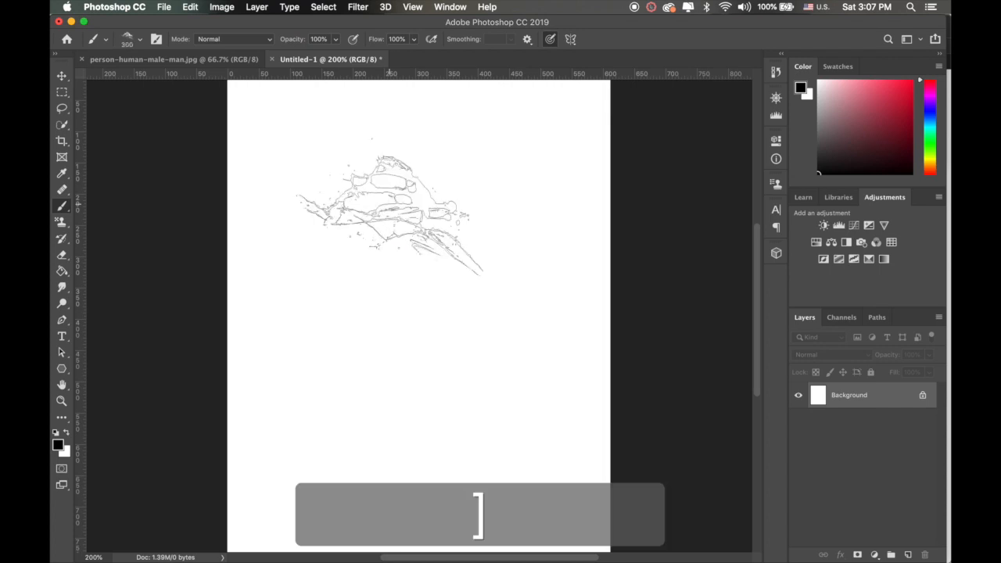
{"action": "key", "text": "]"}
{"action": "key", "text": "]"}
{"action": "key", "text": "]"}
{"action": "key", "text": "]"}
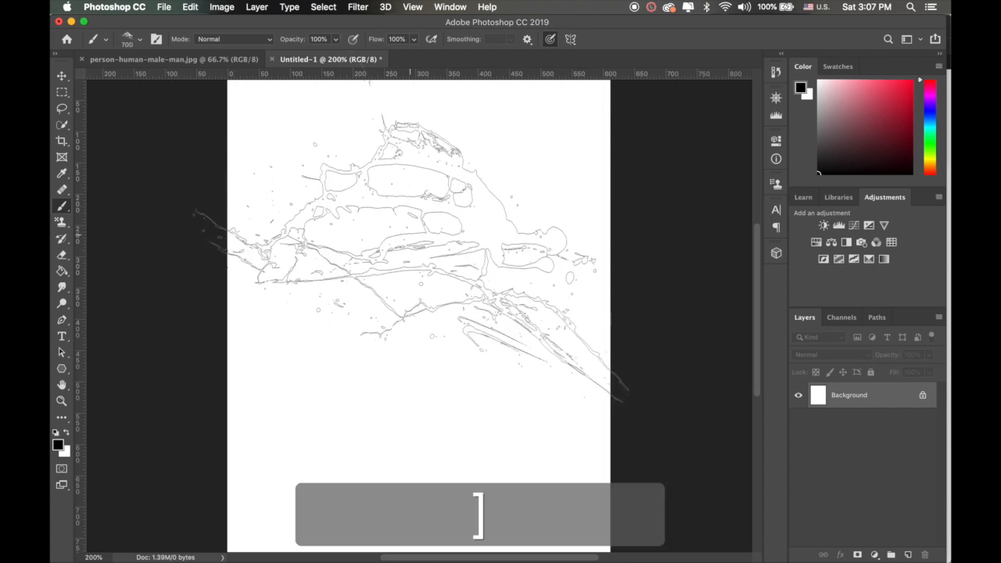
{"action": "key", "text": "bracketleft"}
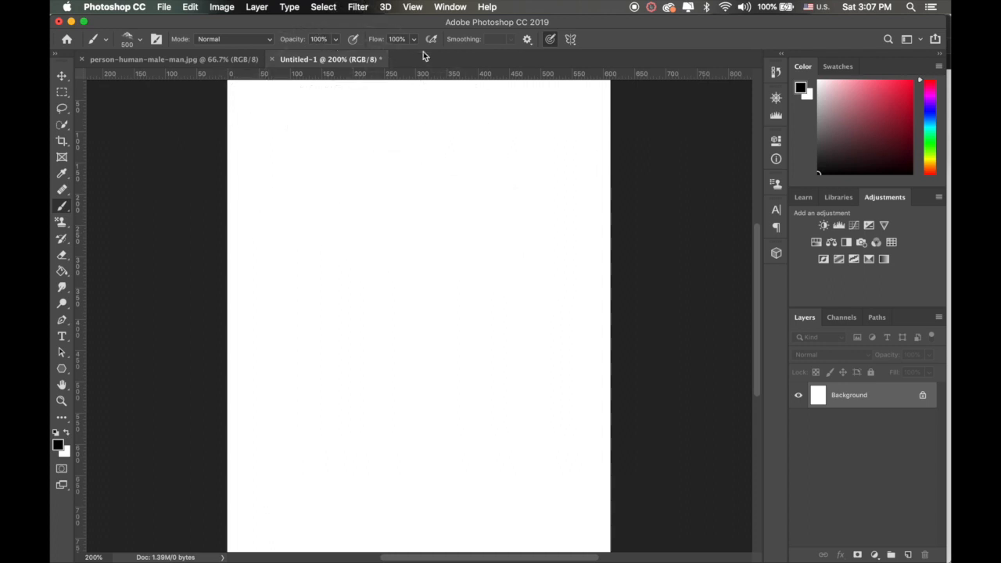
Step: Stamp four black splatters on the canvas, one in the upper half and three overlapping below it
{"action": "left_click", "coordinate": [409, 254]}
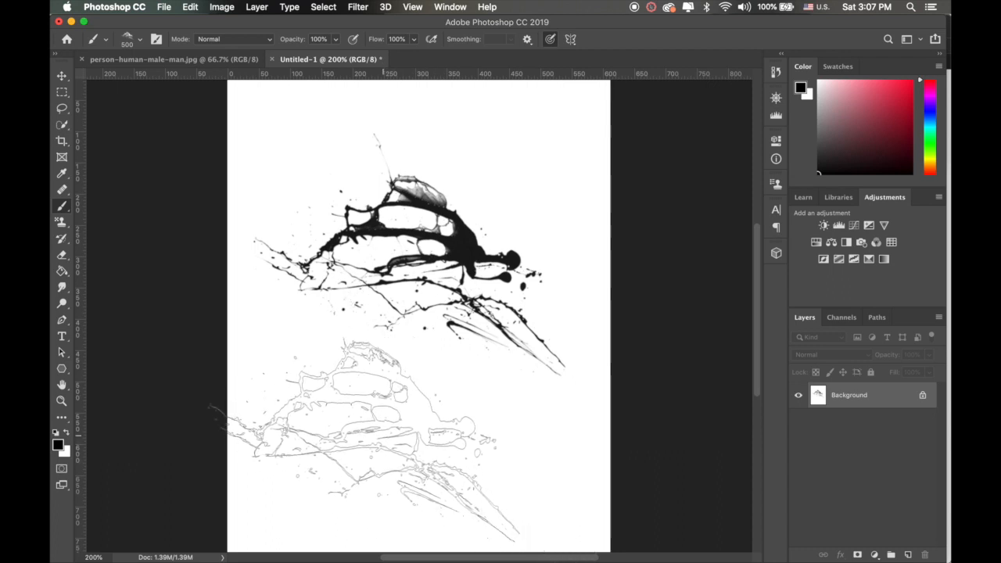
{"action": "left_click", "coordinate": [334, 411]}
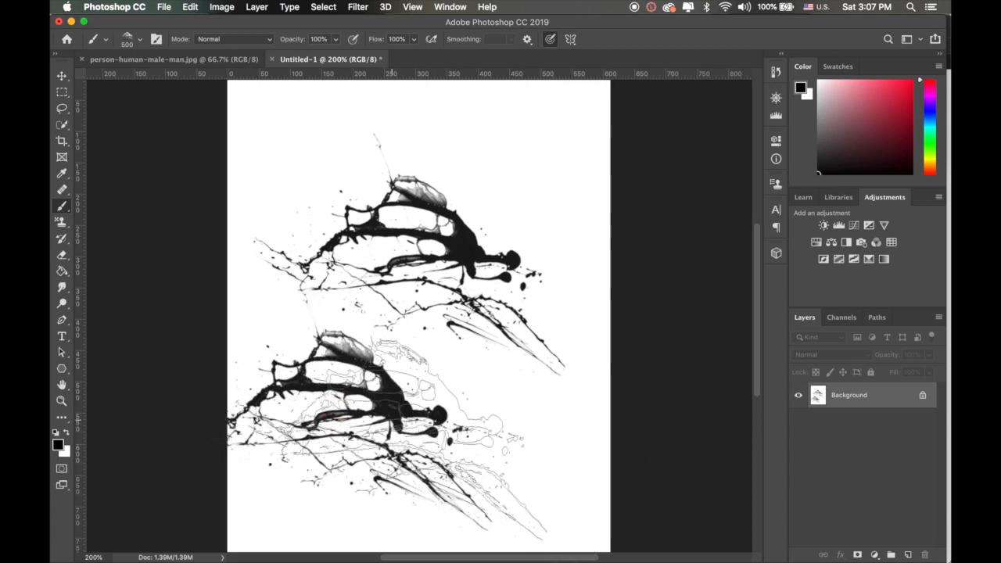
{"action": "left_click", "coordinate": [393, 420]}
{"action": "left_click", "coordinate": [471, 394]}
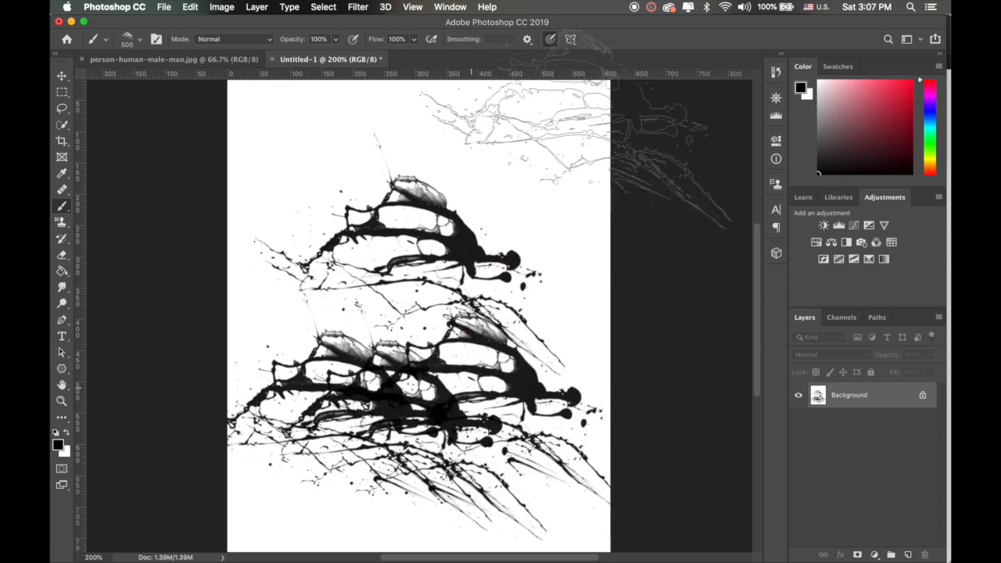
Step: Stamp five more black splatters with the Splatter4 brush, two along the canvas's upper edge and three across its middle
{"action": "left_click", "coordinate": [512, 186]}
{"action": "left_click", "coordinate": [358, 186]}
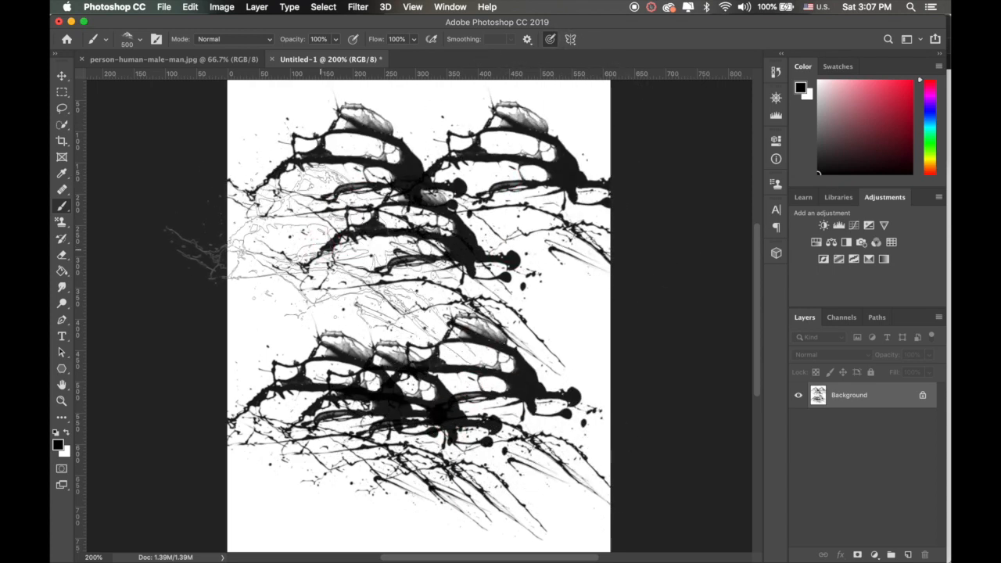
{"action": "left_click", "coordinate": [310, 308]}
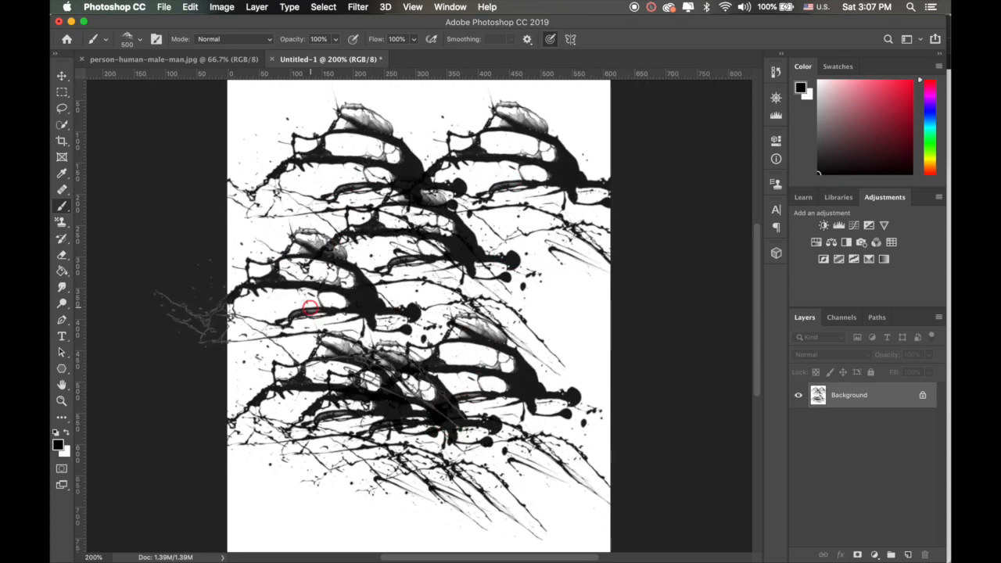
{"action": "left_click", "coordinate": [358, 323]}
{"action": "left_click", "coordinate": [405, 327]}
Step: Undo all the splatter stamps back to a blank white canvas
{"action": "key", "text": "super+z"}
{"action": "key", "text": "super+z"}
{"action": "key", "text": "super+z"}
{"action": "key", "text": "super+z"}
{"action": "key", "text": "super+z"}
{"action": "key", "text": "super+z"}
{"action": "key", "text": "super+z"}
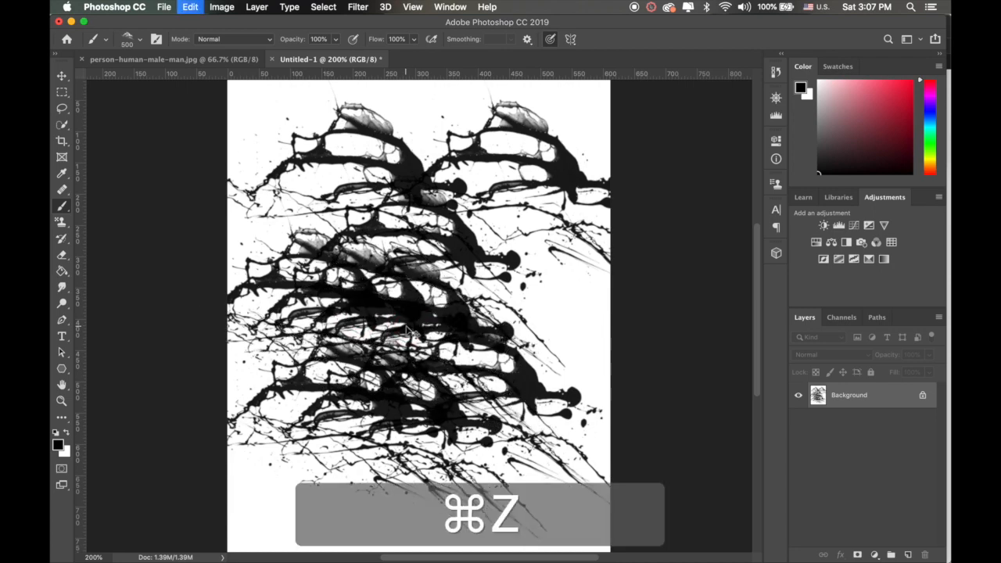
{"action": "key", "text": "super+z"}
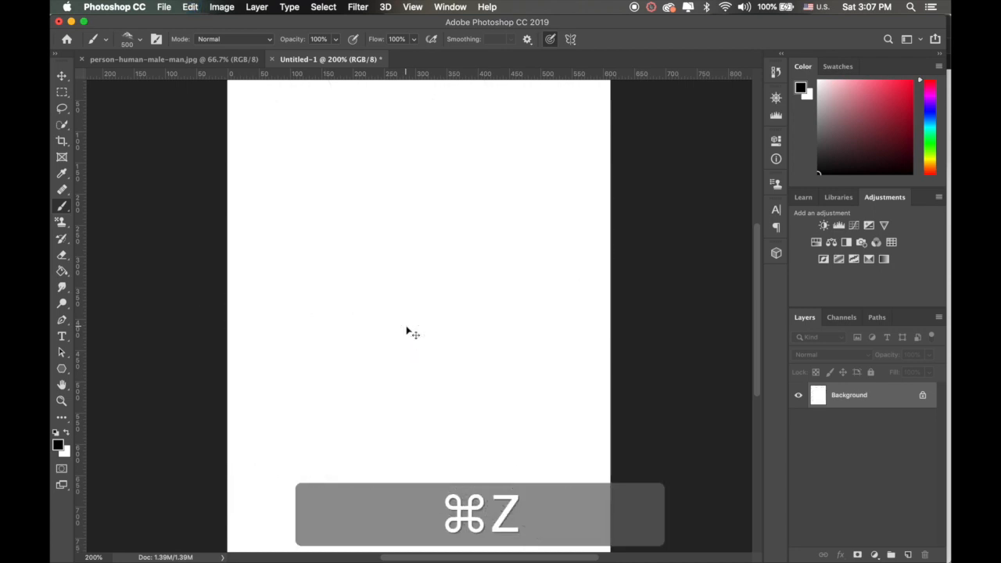
Step: Expand the splatter brushes 2 and Zelinks_Cataclysm_BrushSet preset groups and choose Sampled Brush #573
{"action": "left_click", "coordinate": [139, 38]}
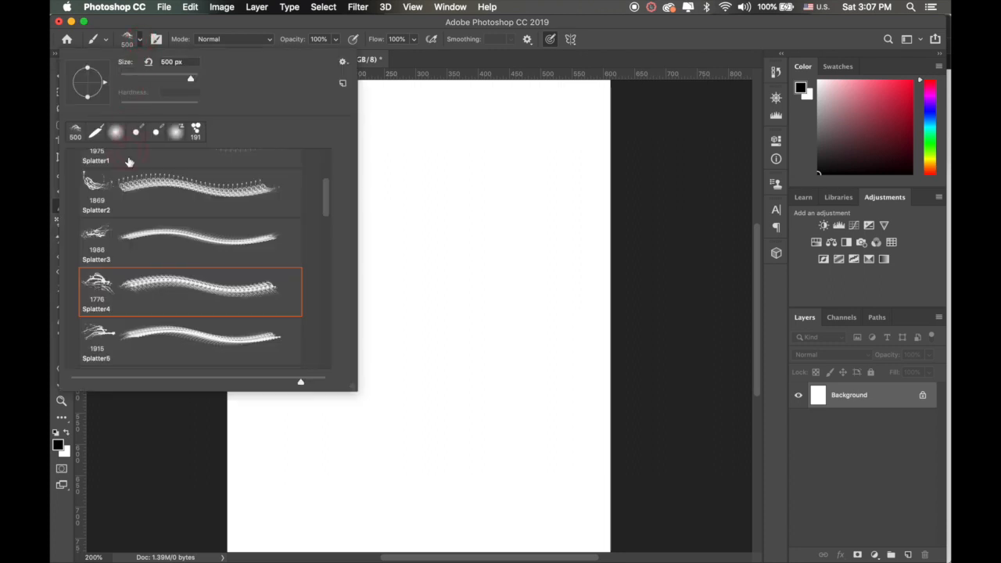
{"action": "scroll", "coordinate": [132, 213], "scroll_direction": "down", "scroll_amount": 3}
{"action": "scroll", "coordinate": [214, 247], "scroll_direction": "down", "scroll_amount": 10}
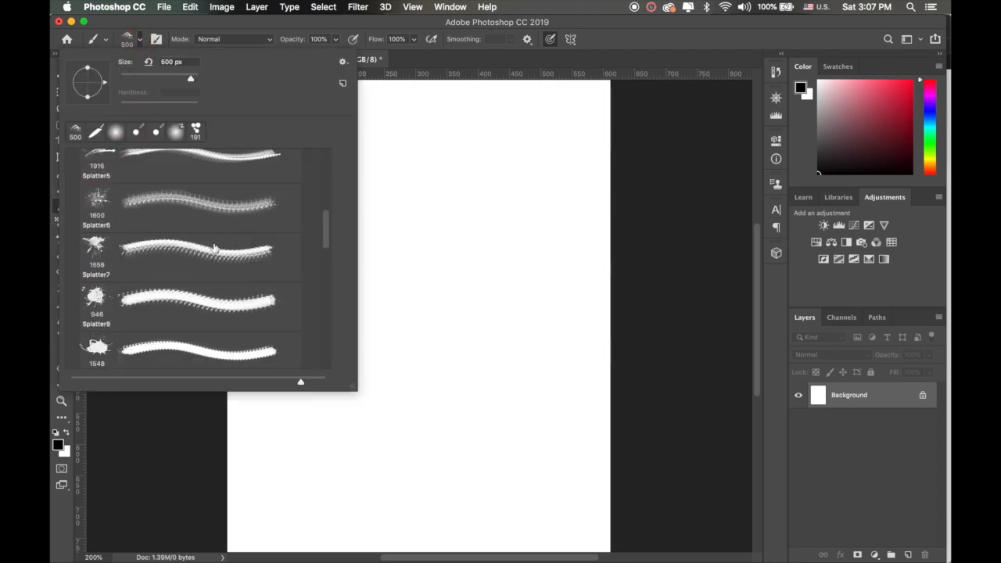
{"action": "scroll", "coordinate": [214, 249], "scroll_direction": "down", "scroll_amount": 5}
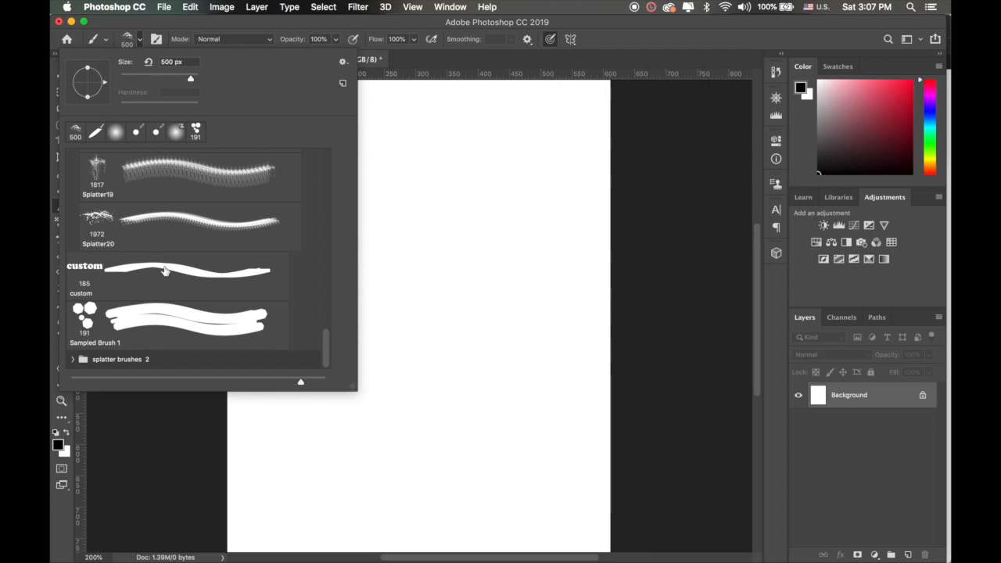
{"action": "left_click", "coordinate": [73, 359]}
{"action": "scroll", "coordinate": [126, 268], "scroll_direction": "down", "scroll_amount": 15}
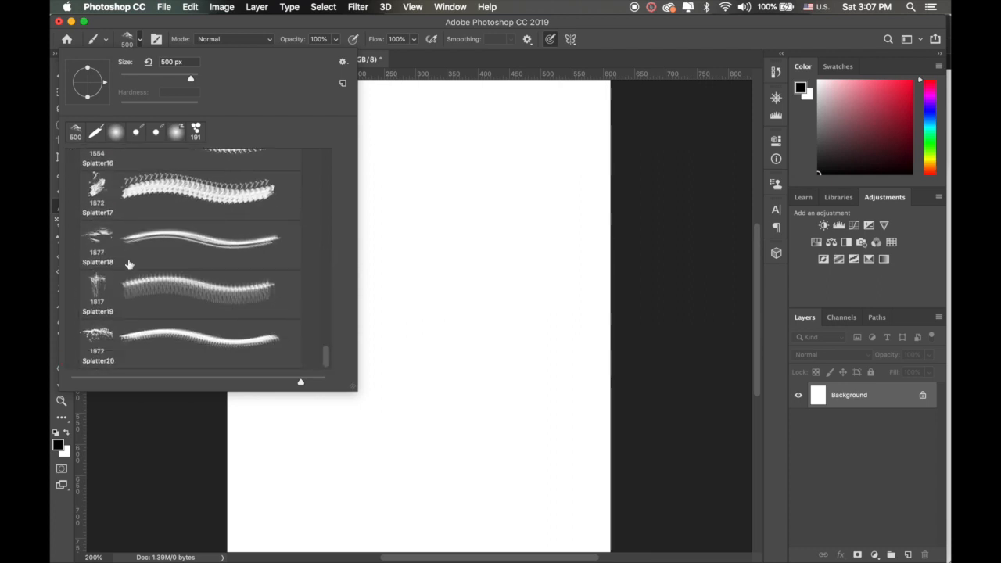
{"action": "scroll", "coordinate": [143, 241], "scroll_direction": "up", "scroll_amount": 20}
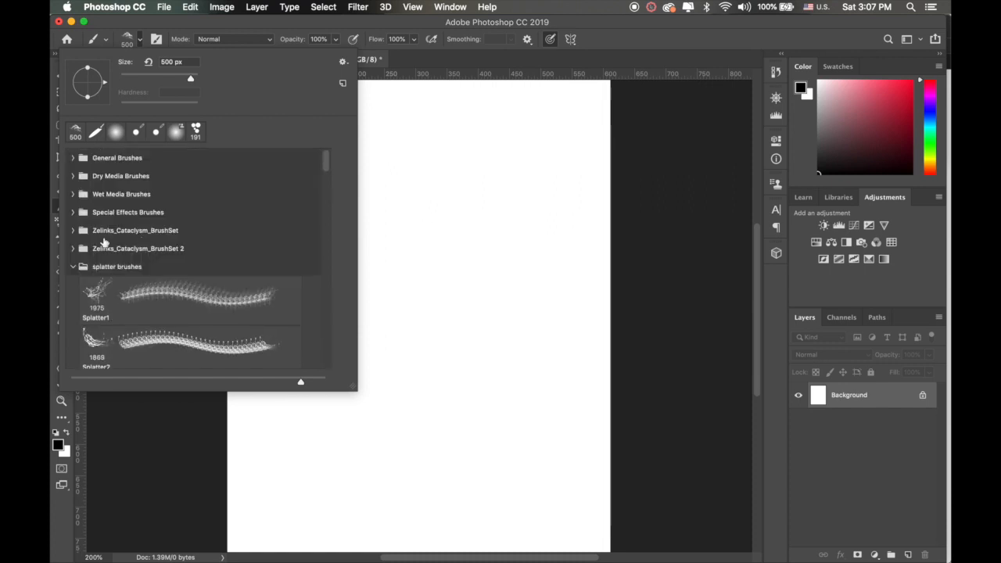
{"action": "left_click", "coordinate": [74, 231]}
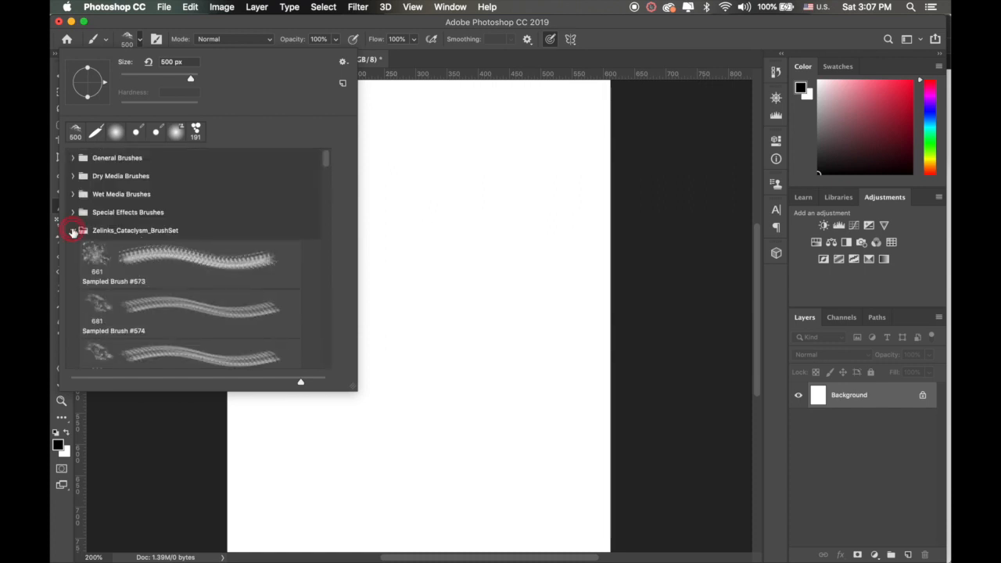
{"action": "left_click", "coordinate": [137, 262]}
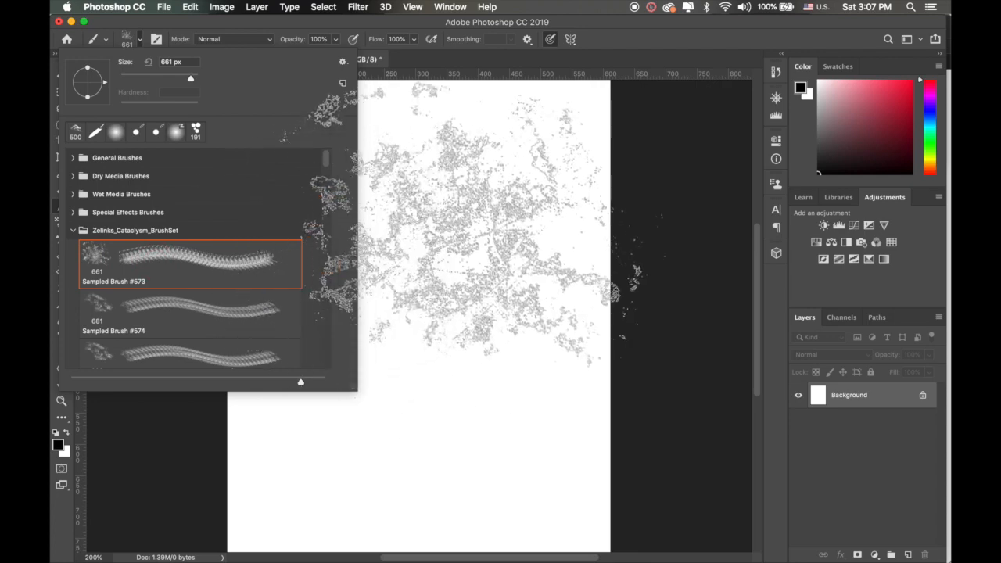
Step: Test Sampled Brush #573 with three overlapping stamps on the blank canvas and undo them
{"action": "left_click", "coordinate": [484, 239]}
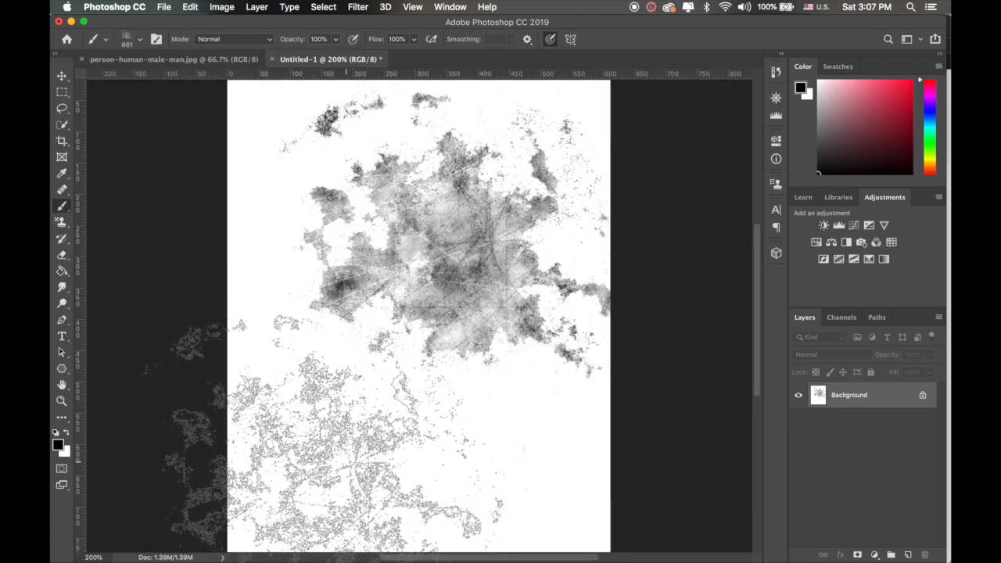
{"action": "left_click", "coordinate": [345, 461]}
{"action": "left_click", "coordinate": [403, 298]}
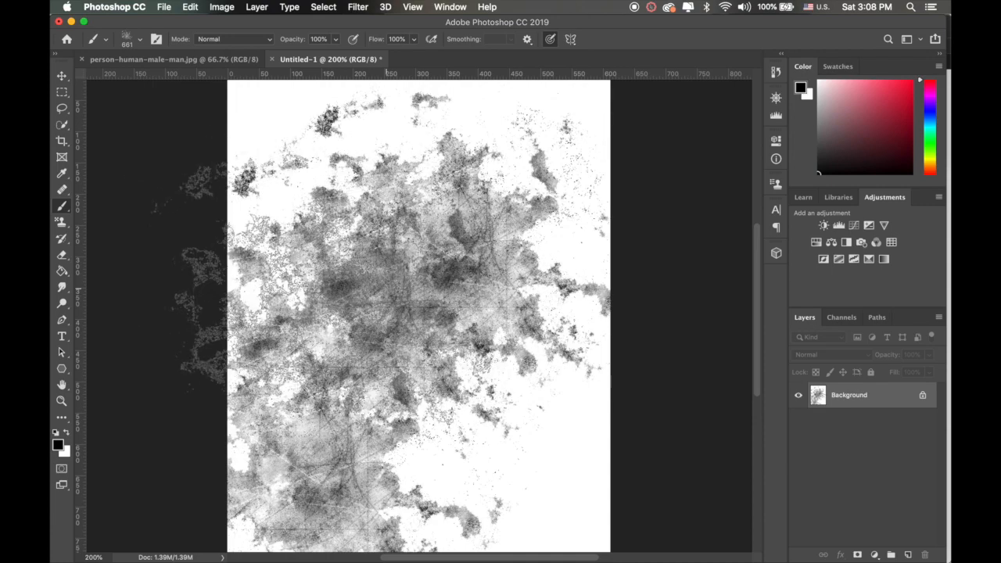
{"action": "key", "text": "super+z"}
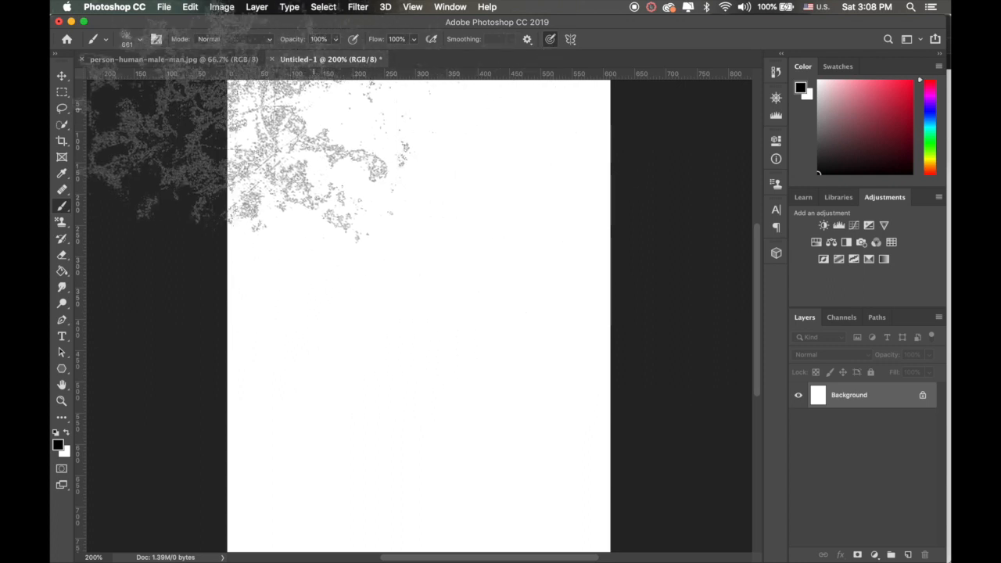
Step: In person-human-male-man.jpg, unlock the Background layer and add a new empty layer beneath the photo
{"action": "left_click", "coordinate": [174, 61]}
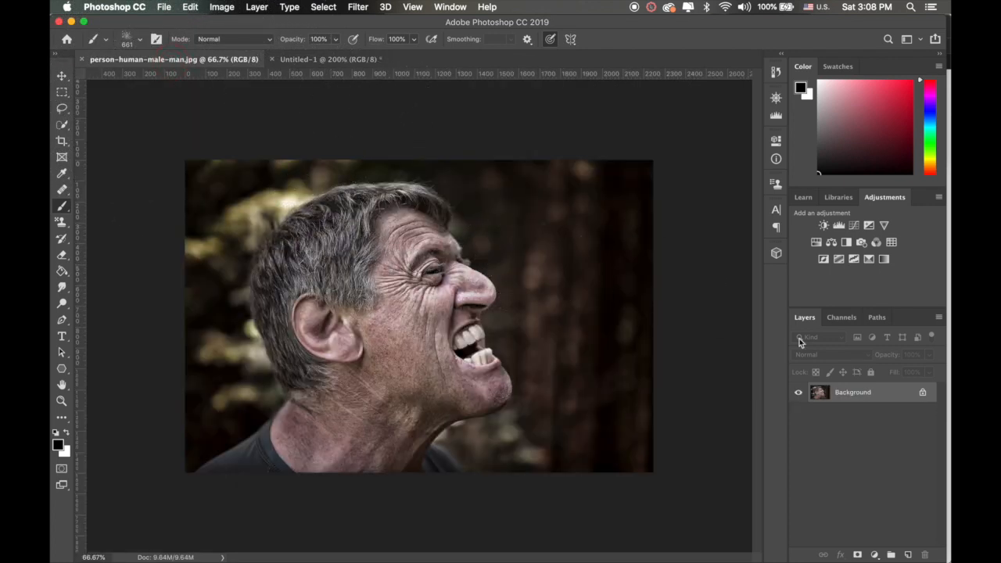
{"action": "left_click", "coordinate": [922, 395]}
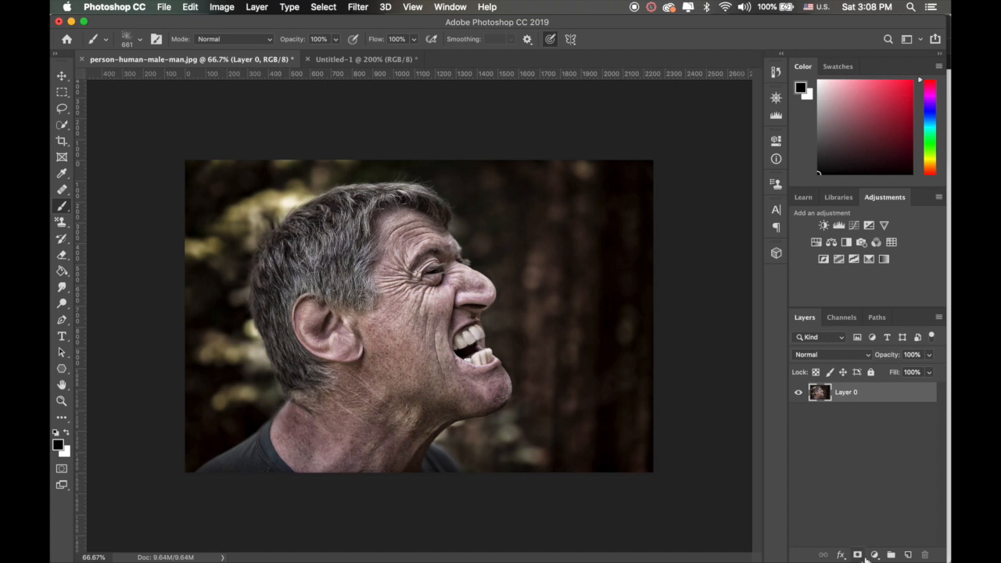
{"action": "left_click", "coordinate": [907, 554]}
{"action": "left_click_drag", "start_coordinate": [845, 396], "coordinate": [845, 437]}
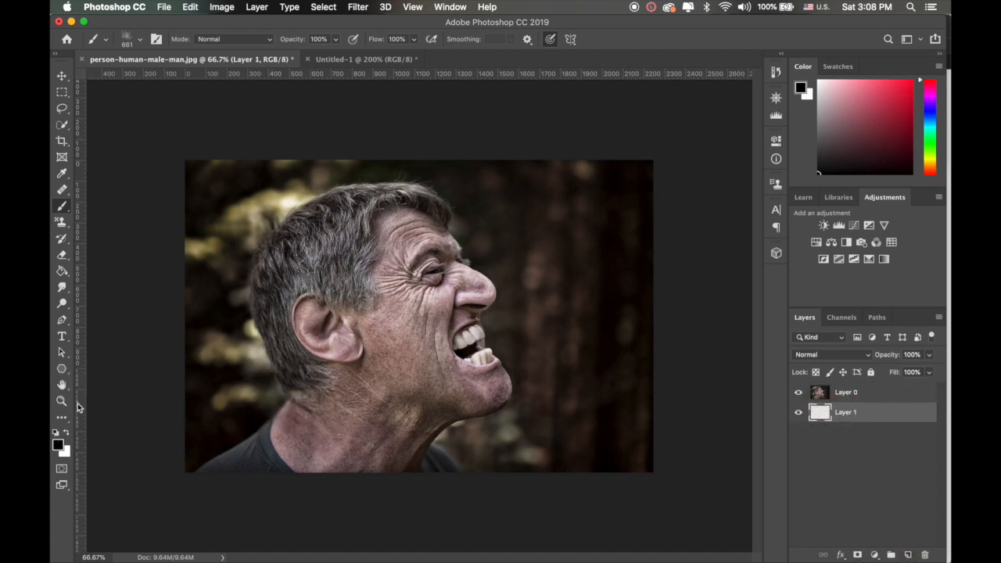
Step: Activate the Paint Bucket tool and set the foreground color to dark red
{"action": "left_click", "coordinate": [61, 271]}
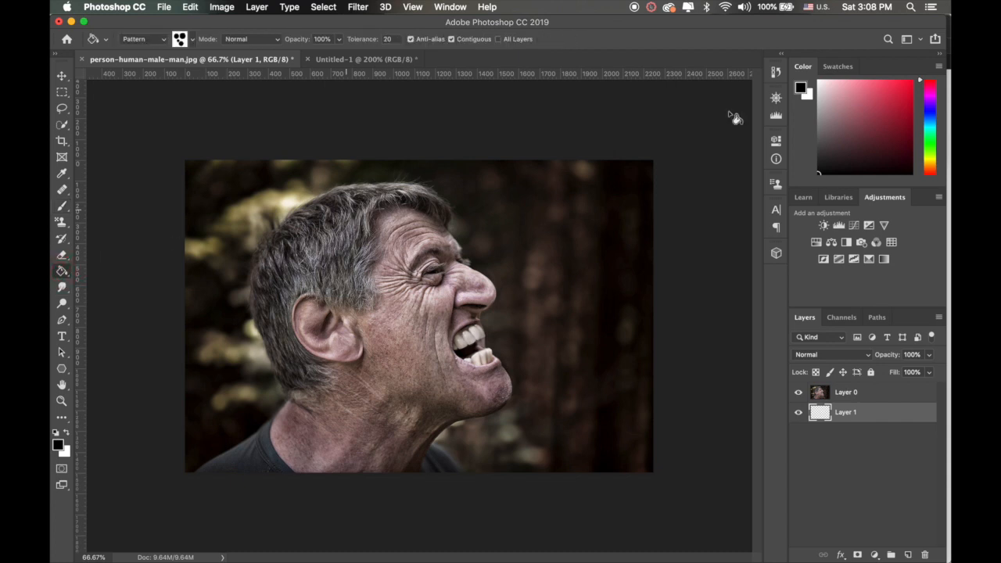
{"action": "left_click", "coordinate": [881, 117]}
{"action": "left_click", "coordinate": [909, 123]}
Step: Fill Layer 1 using the Paint Bucket's pattern source and toggle Layer 0's visibility to check the fill
{"action": "left_click", "coordinate": [592, 305]}
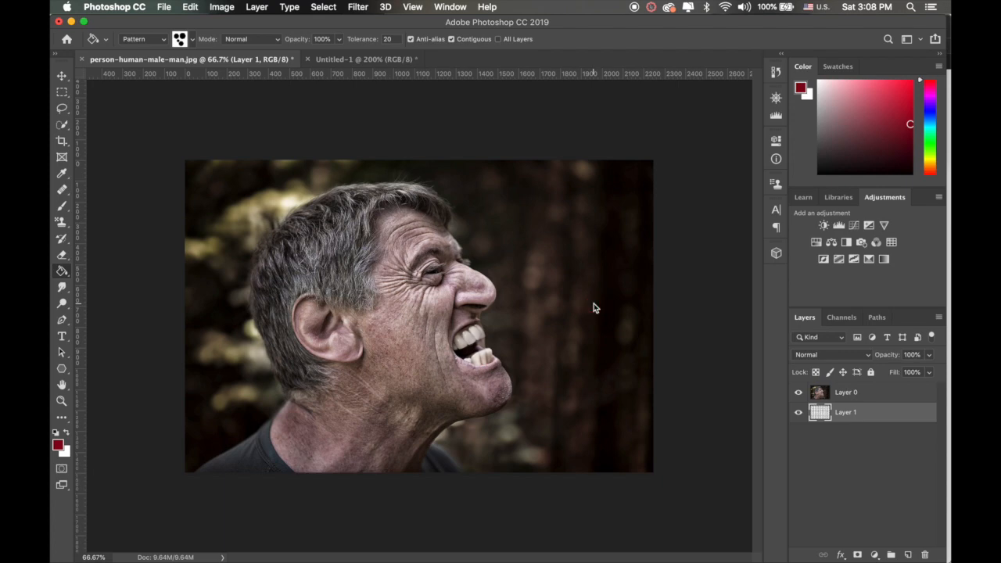
{"action": "left_click", "coordinate": [798, 392]}
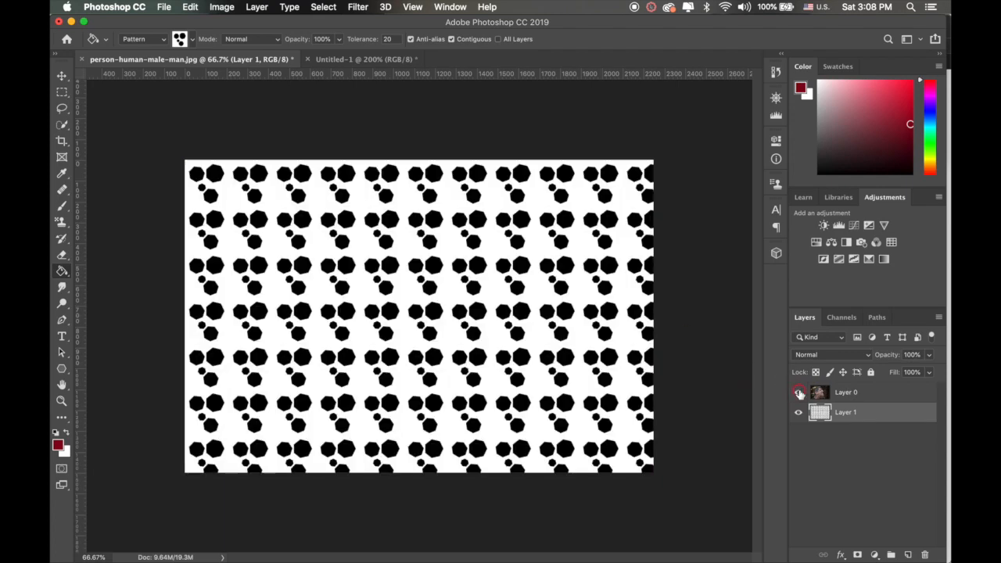
{"action": "left_click", "coordinate": [798, 392]}
{"action": "left_click", "coordinate": [799, 392]}
Step: Replace the pattern on Layer 1 with a solid dark red fill, using Foreground as the Paint Bucket's source, and check it beneath the photo
{"action": "left_click", "coordinate": [163, 39]}
{"action": "left_click", "coordinate": [180, 29]}
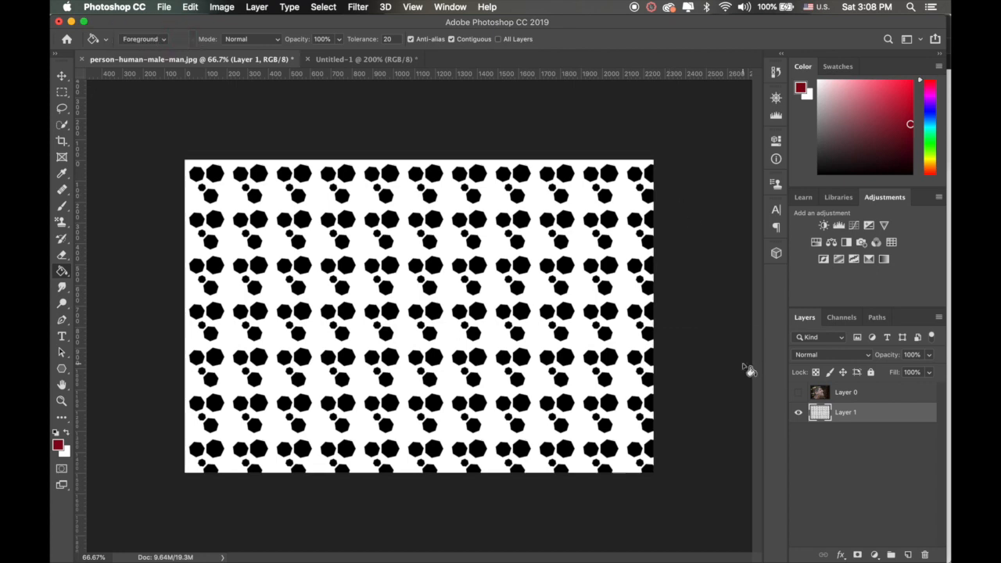
{"action": "key", "text": "super+z"}
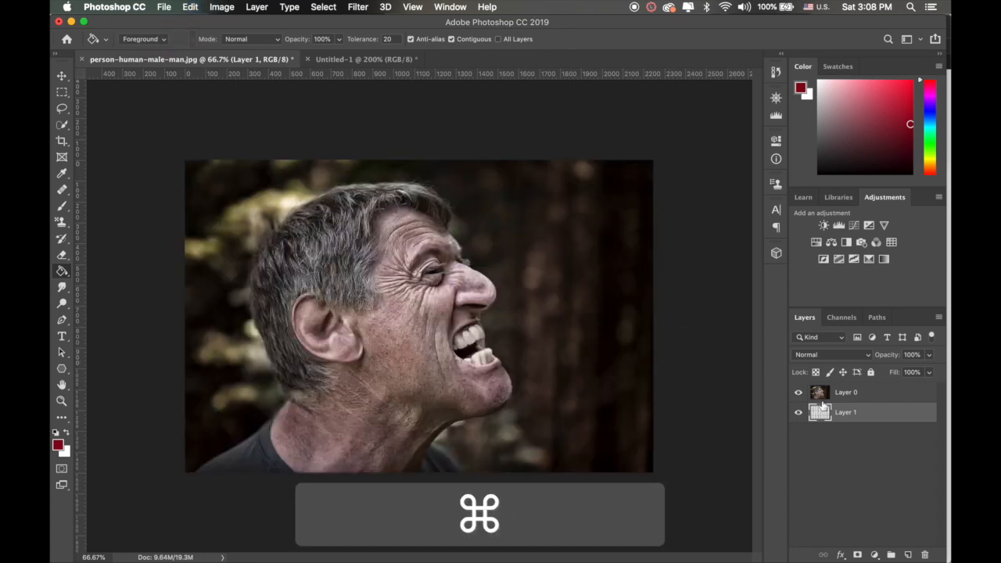
{"action": "key", "text": "super+z"}
{"action": "key", "text": "super+z"}
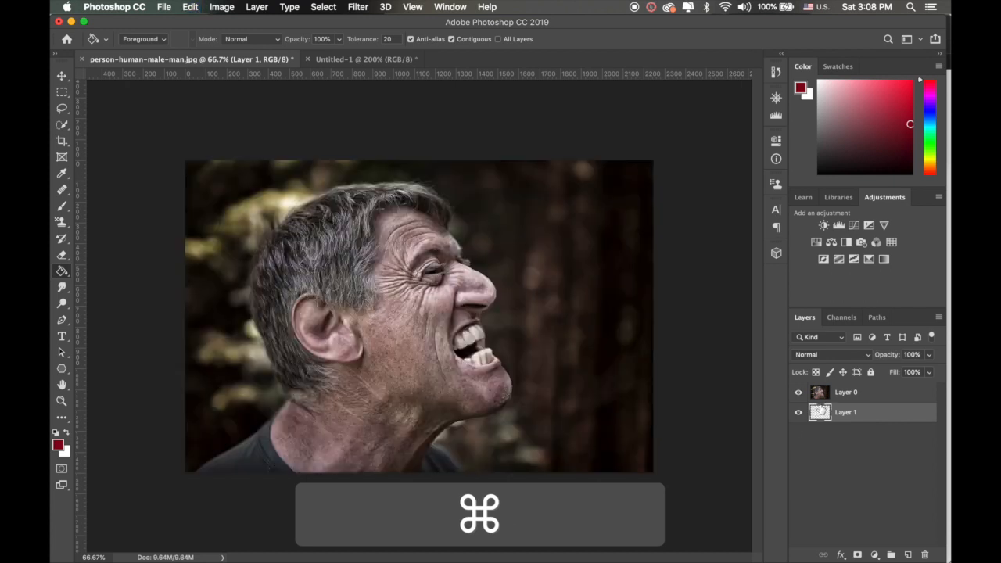
{"action": "left_click", "coordinate": [523, 289]}
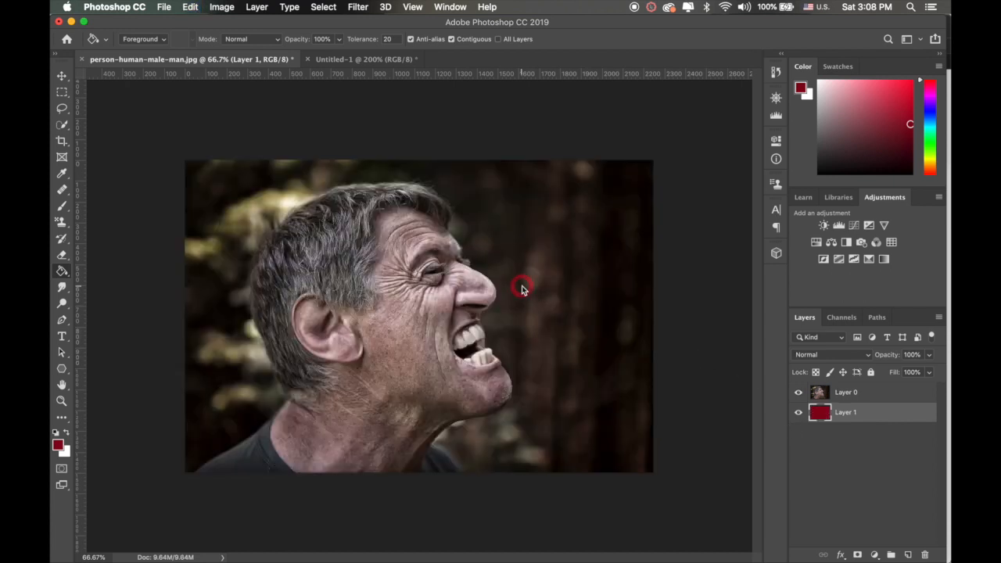
{"action": "left_click", "coordinate": [799, 392]}
{"action": "left_click", "coordinate": [798, 392]}
Step: Try a white layer mask on Layer 0, undo it, and add a black mask that hides the whole photo instead
{"action": "left_click", "coordinate": [852, 393]}
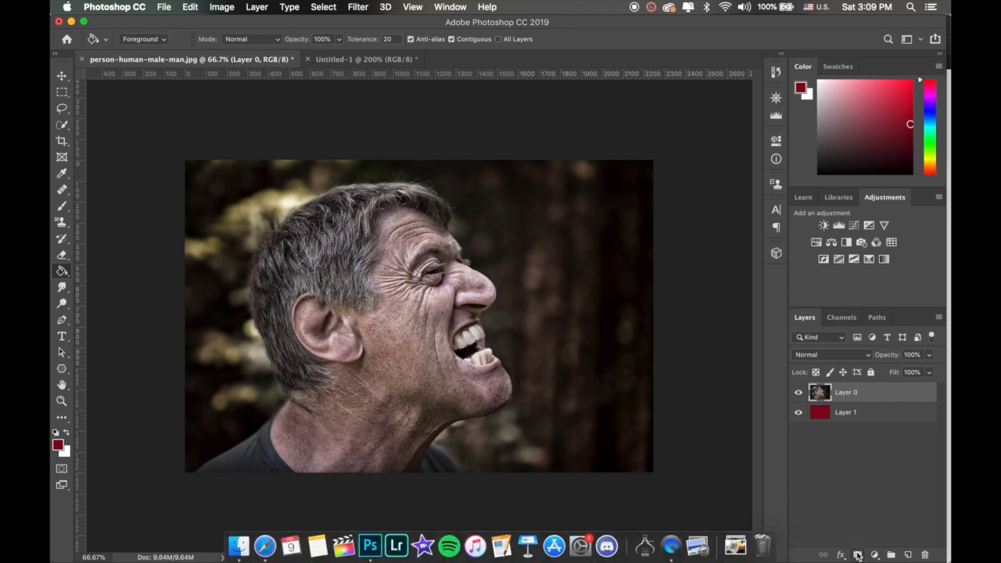
{"action": "left_click", "coordinate": [857, 555]}
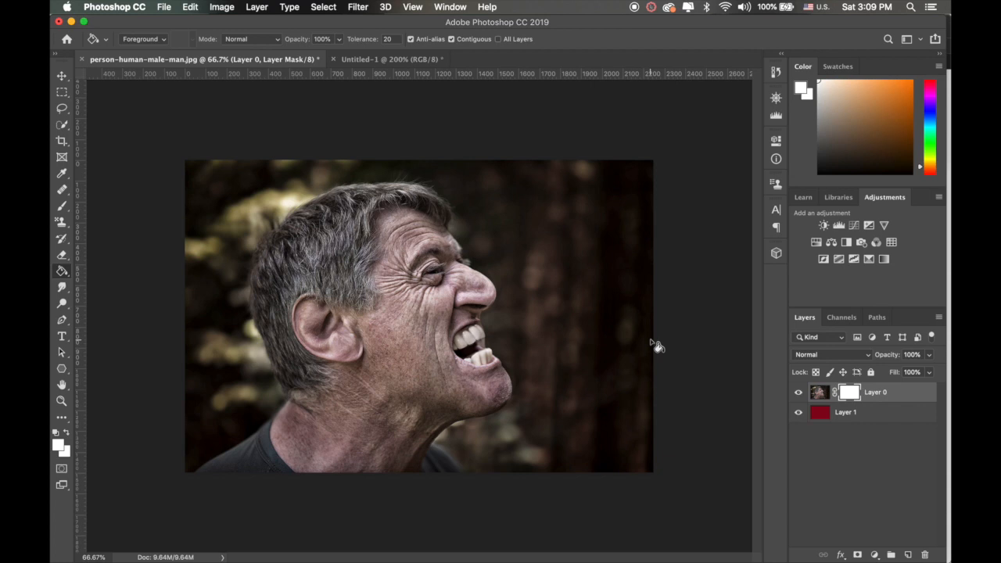
{"action": "key", "text": "super+z"}
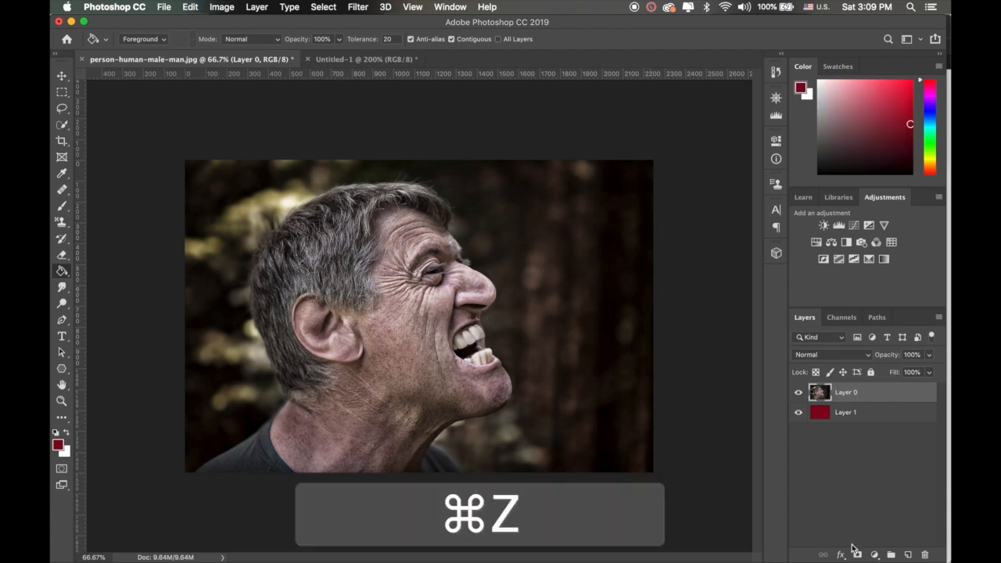
{"action": "key", "text": "alt"}
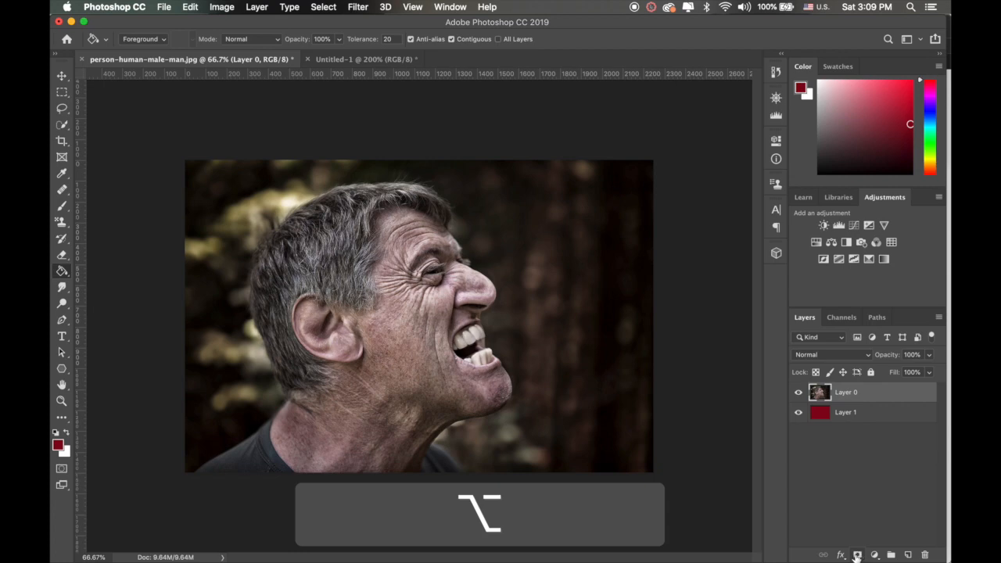
{"action": "left_click", "coordinate": [857, 556], "text": "alt"}
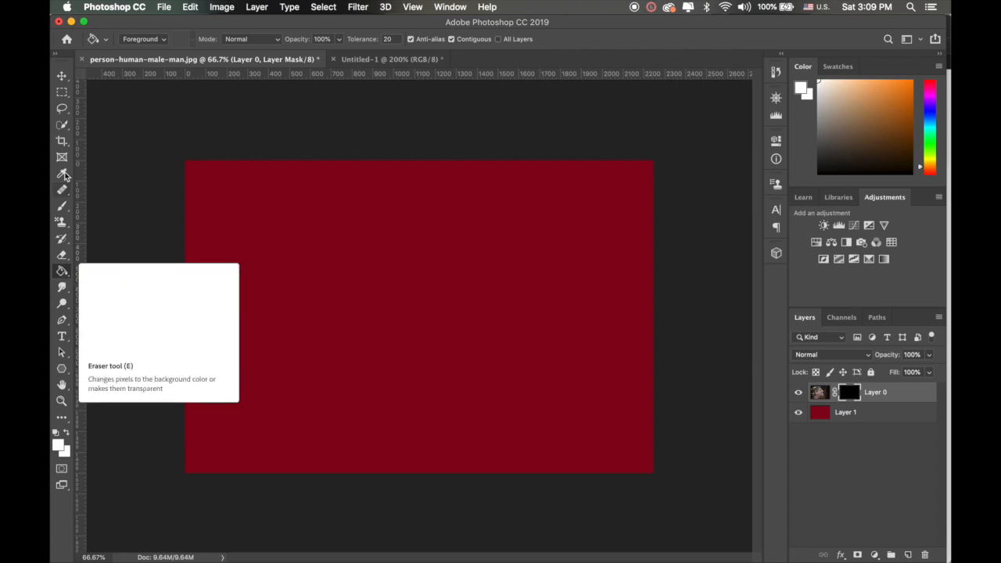
Step: Set the splatter brush size to 1000 px and paint white on Layer 0's mask to reveal part of the man's face
{"action": "left_click", "coordinate": [62, 210]}
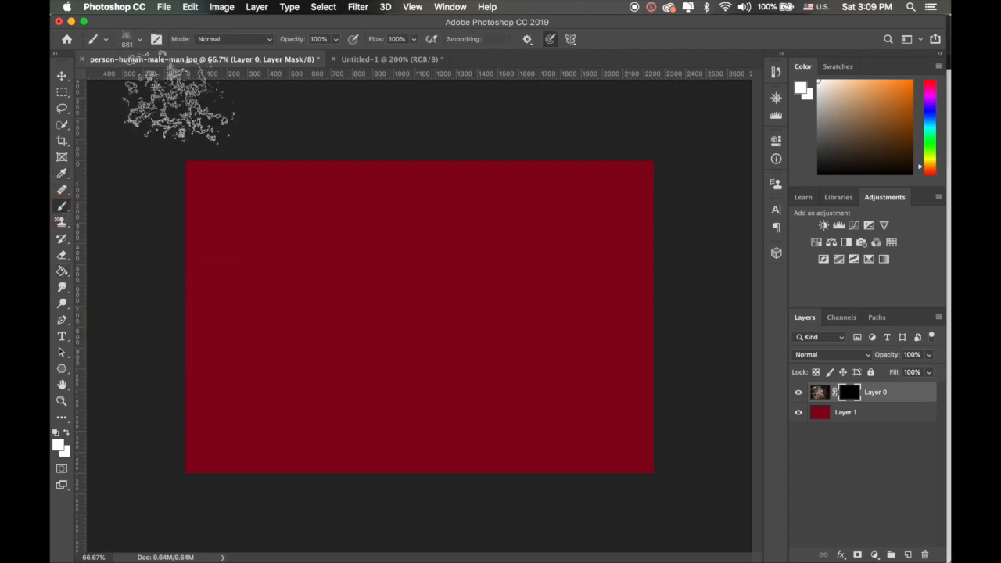
{"action": "key", "text": "bracketright"}
{"action": "key", "text": "bracketright"}
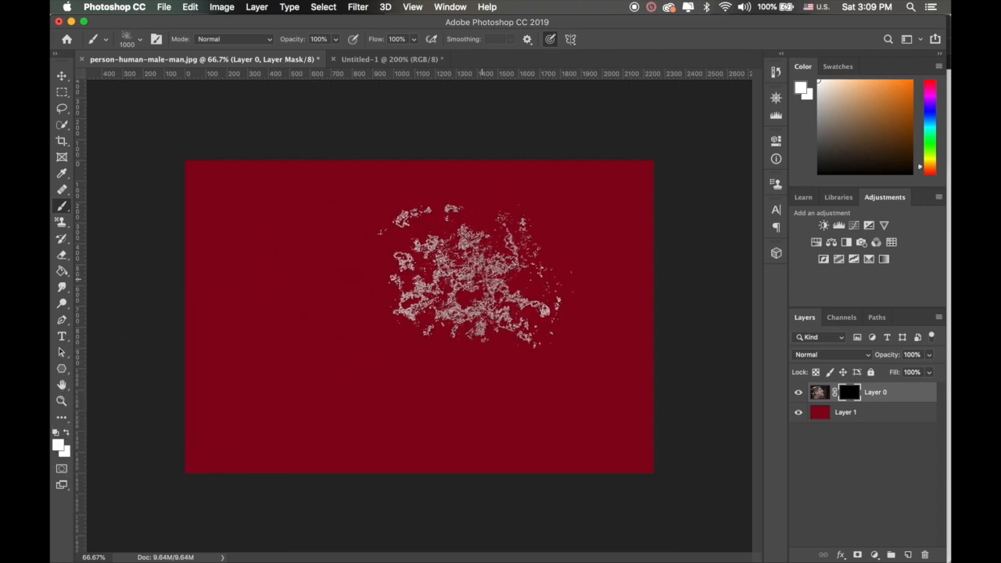
{"action": "mouse_move", "coordinate": [473, 278]}
{"action": "left_mouse_down"}
{"action": "mouse_move", "coordinate": [440, 263]}
{"action": "mouse_move", "coordinate": [391, 281]}
{"action": "left_mouse_up"}
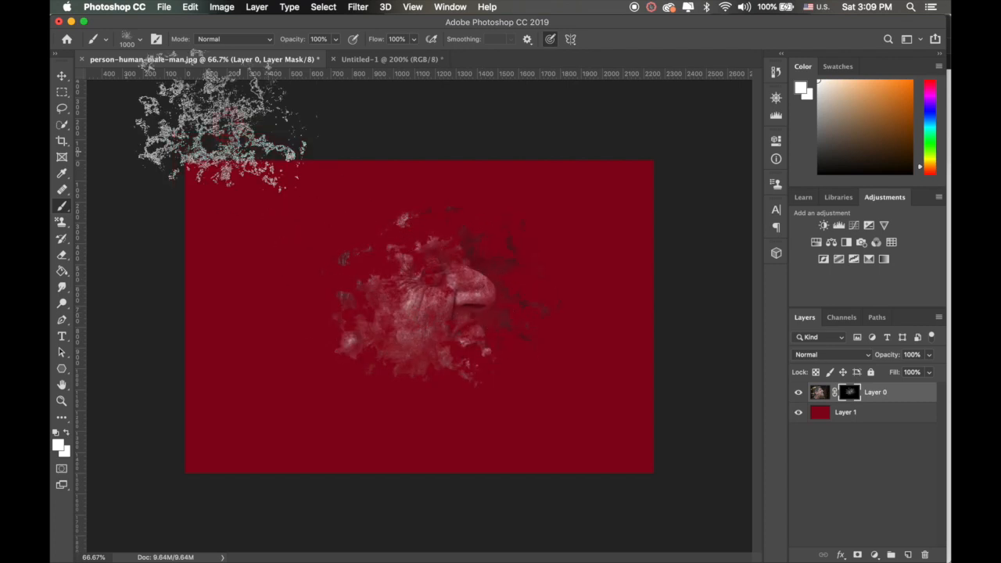
Step: Choose Sampled Brush #576 from the Zelinks_Cataclysm_BrushSet group
{"action": "left_click", "coordinate": [139, 39]}
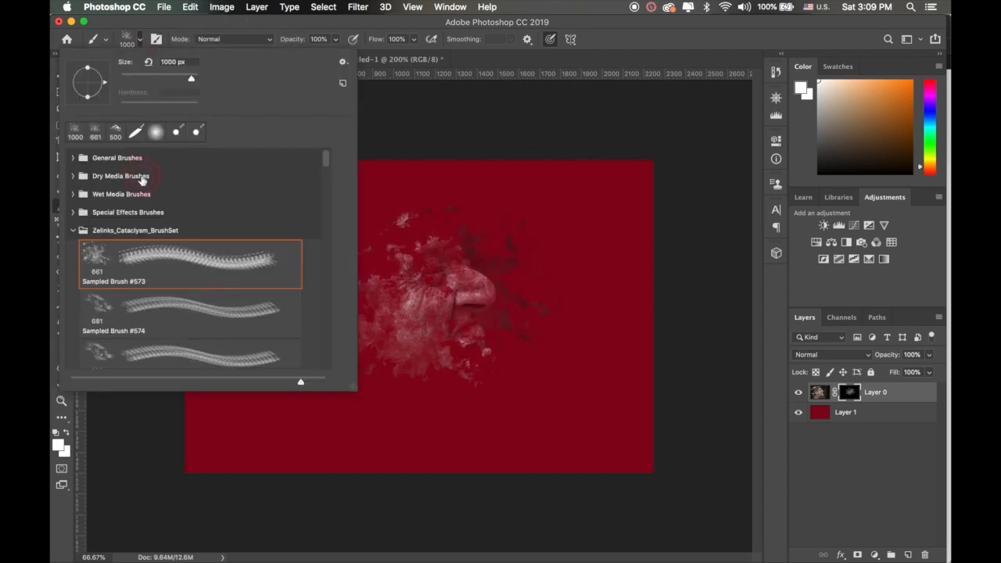
{"action": "scroll", "coordinate": [164, 233], "scroll_direction": "down", "scroll_amount": 3}
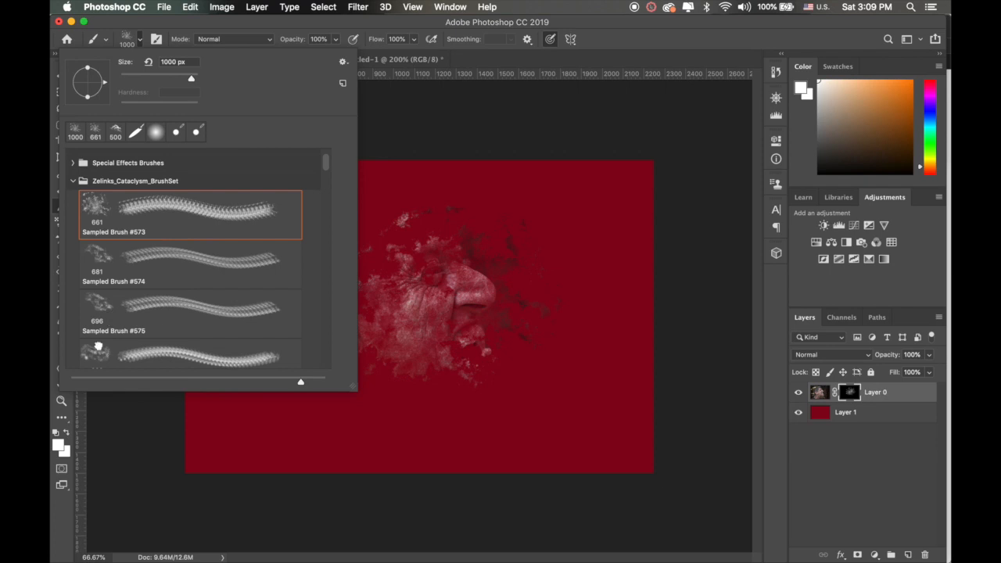
{"action": "left_click", "coordinate": [98, 347]}
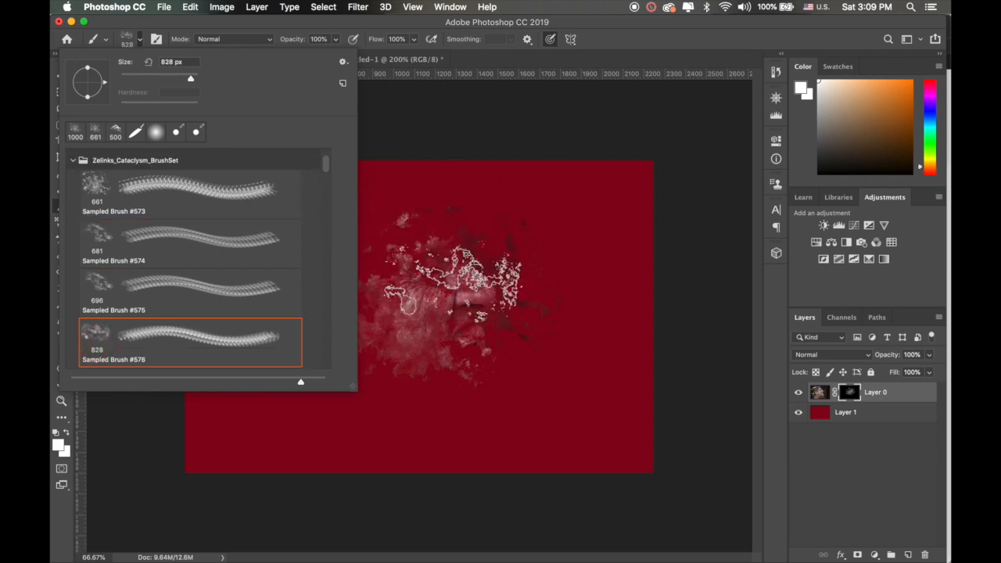
Step: Paint white on Layer 0's mask with Sampled Brush #576 to reveal more of the man's cheek, mouth and chin
{"action": "left_click", "coordinate": [452, 285]}
{"action": "left_click", "coordinate": [455, 328]}
{"action": "left_click", "coordinate": [457, 349]}
{"action": "left_click", "coordinate": [458, 356]}
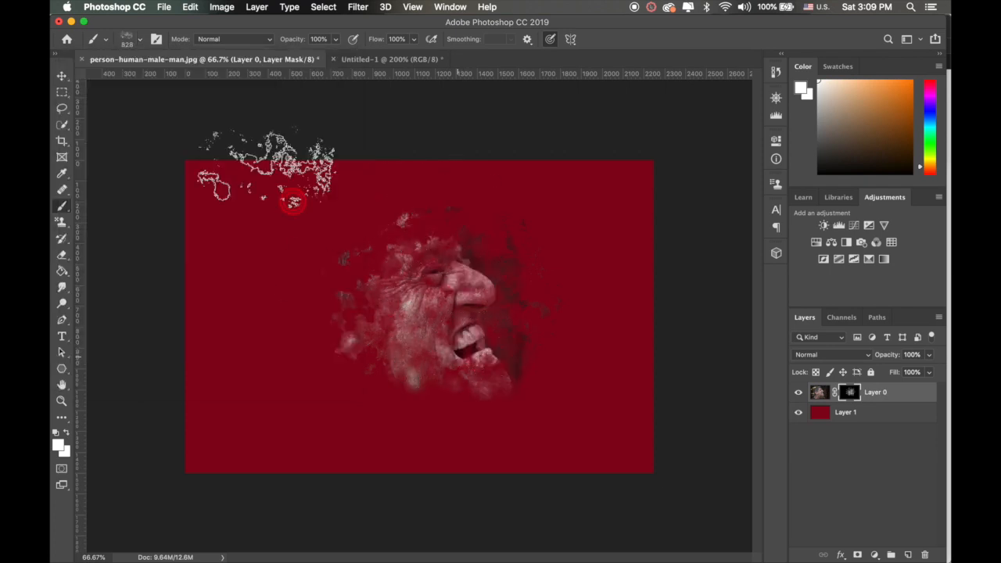
Step: Choose Splatter4 from the splatter brushes group and stamp it once at 1776 px over the face on Layer 0's mask
{"action": "left_click", "coordinate": [140, 43]}
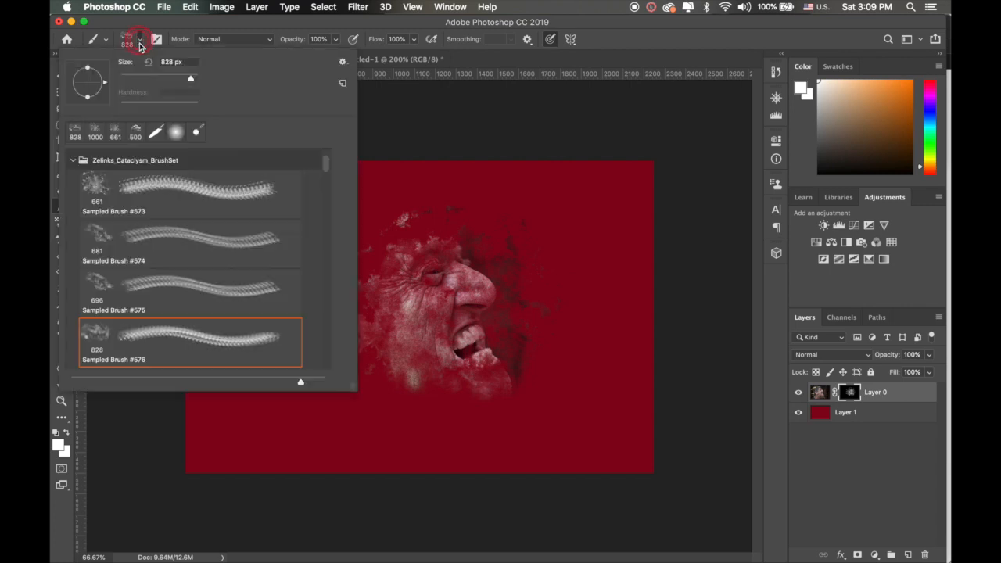
{"action": "left_click", "coordinate": [72, 161]}
{"action": "scroll", "coordinate": [119, 301], "scroll_direction": "down", "scroll_amount": 4}
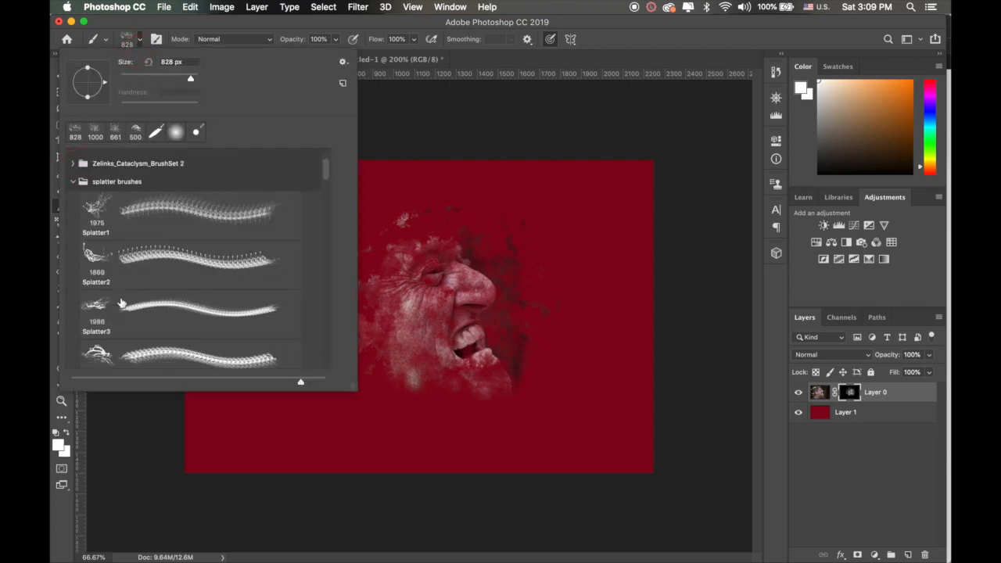
{"action": "left_click", "coordinate": [98, 259]}
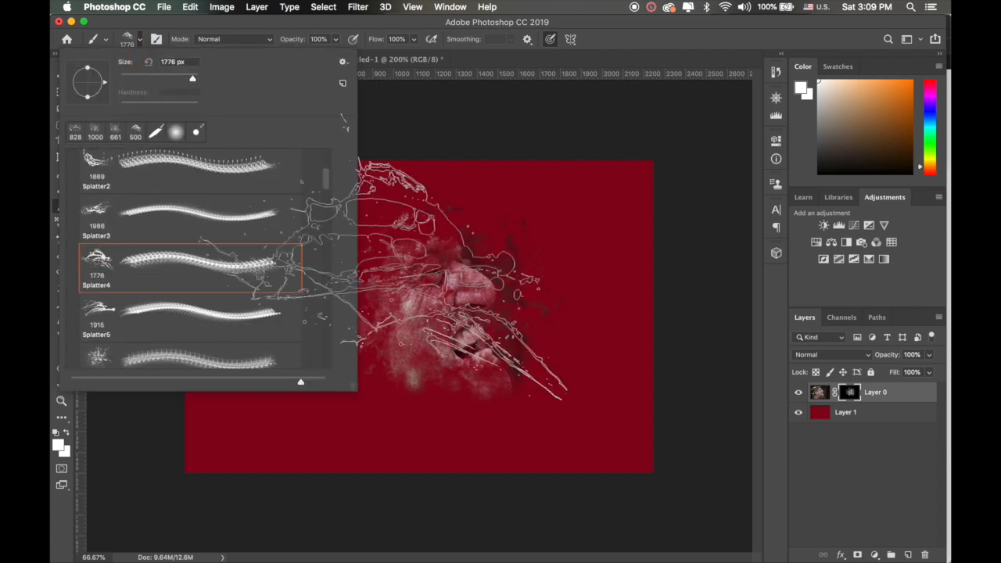
{"action": "left_click", "coordinate": [612, 34]}
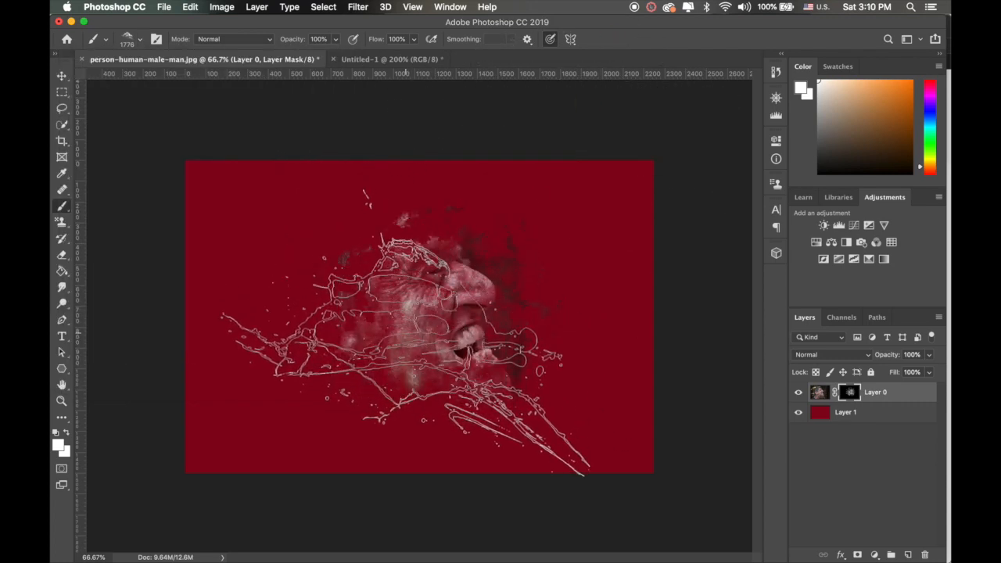
{"action": "left_click", "coordinate": [406, 332]}
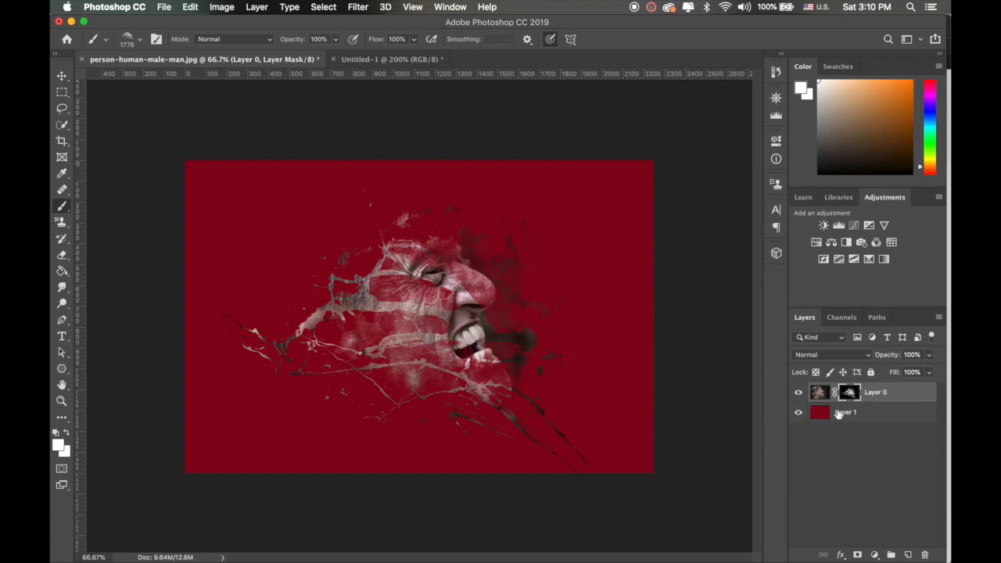
Step: Try deleting the red Layer 1, and undo the deletion along with the latest brush strokes on Layer 0's mask
{"action": "left_click", "coordinate": [839, 414]}
{"action": "key", "text": "BackSpace"}
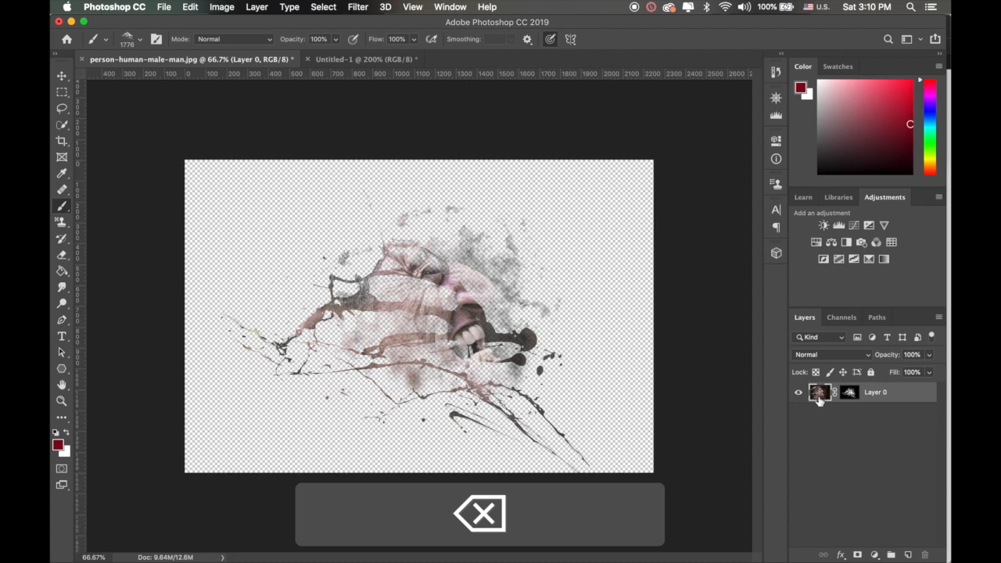
{"action": "key", "text": "super+z"}
{"action": "key", "text": "super+z"}
{"action": "key", "text": "super+z"}
{"action": "key", "text": "super+z"}
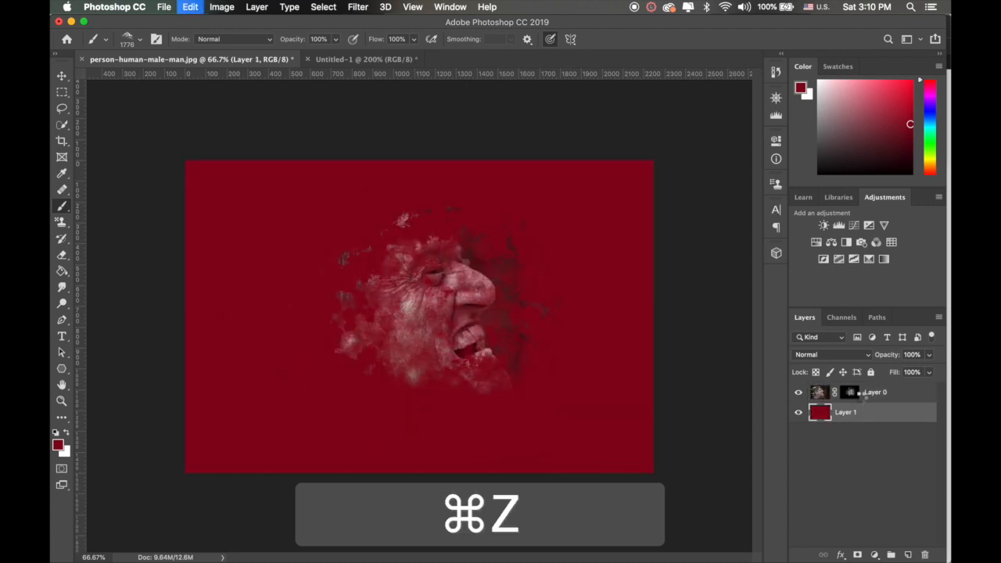
{"action": "key", "text": "super+z"}
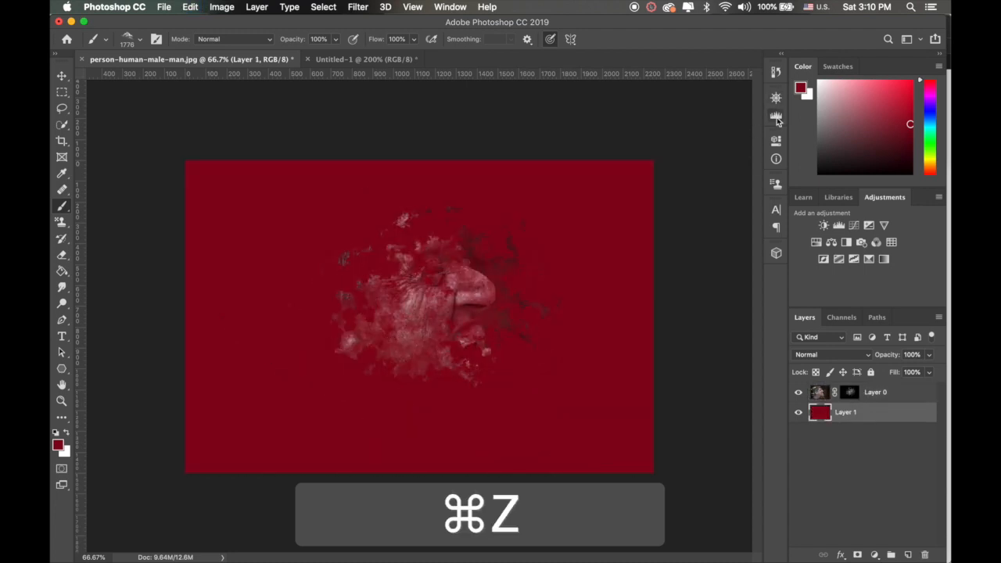
Step: Revert the document to its original person-human-male-man.jpg snapshot in the history
{"action": "left_click", "coordinate": [776, 118]}
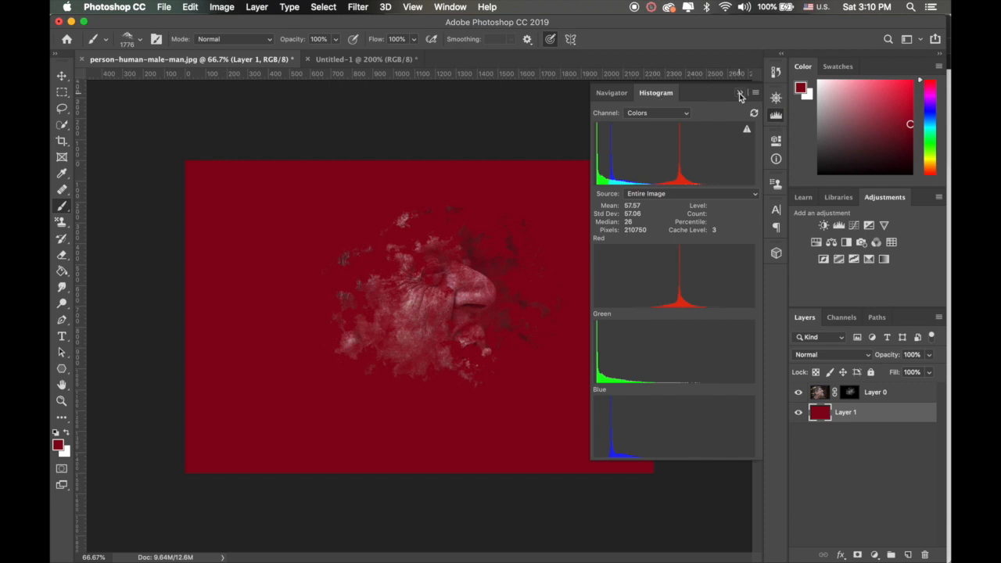
{"action": "left_click", "coordinate": [740, 94]}
{"action": "left_click", "coordinate": [776, 72]}
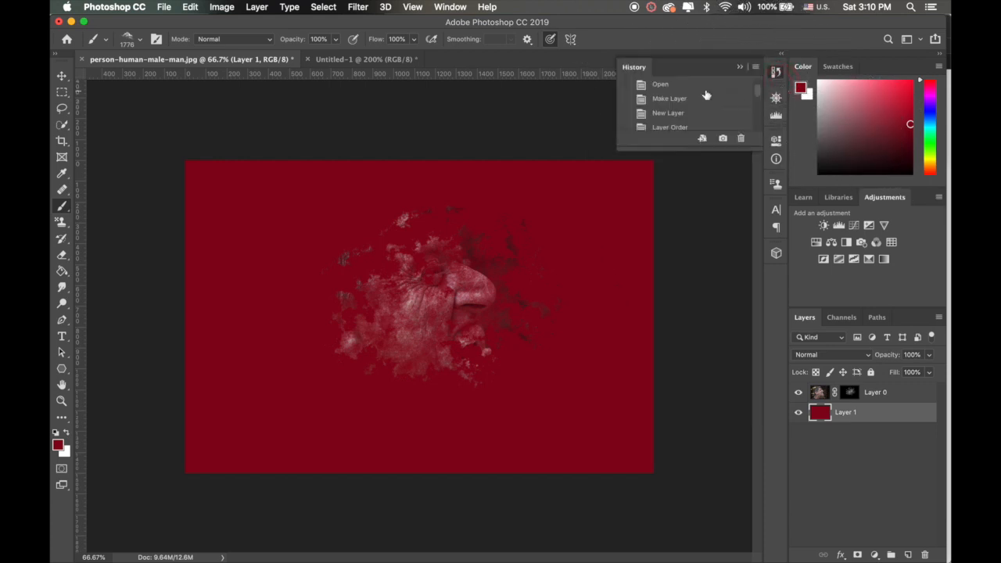
{"action": "scroll", "coordinate": [706, 95], "scroll_direction": "up", "scroll_amount": 2}
{"action": "left_click", "coordinate": [681, 87]}
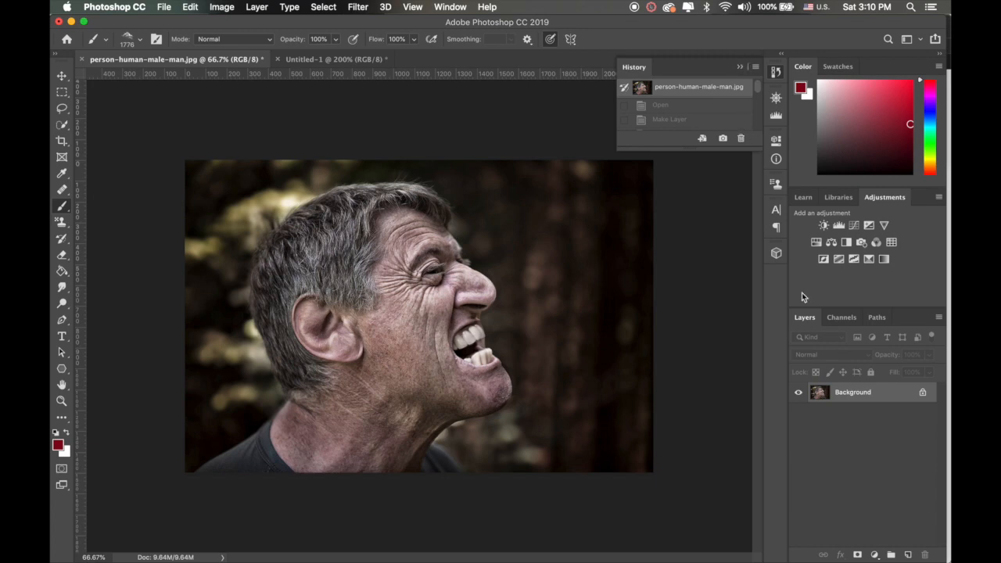
{"action": "left_click", "coordinate": [742, 65]}
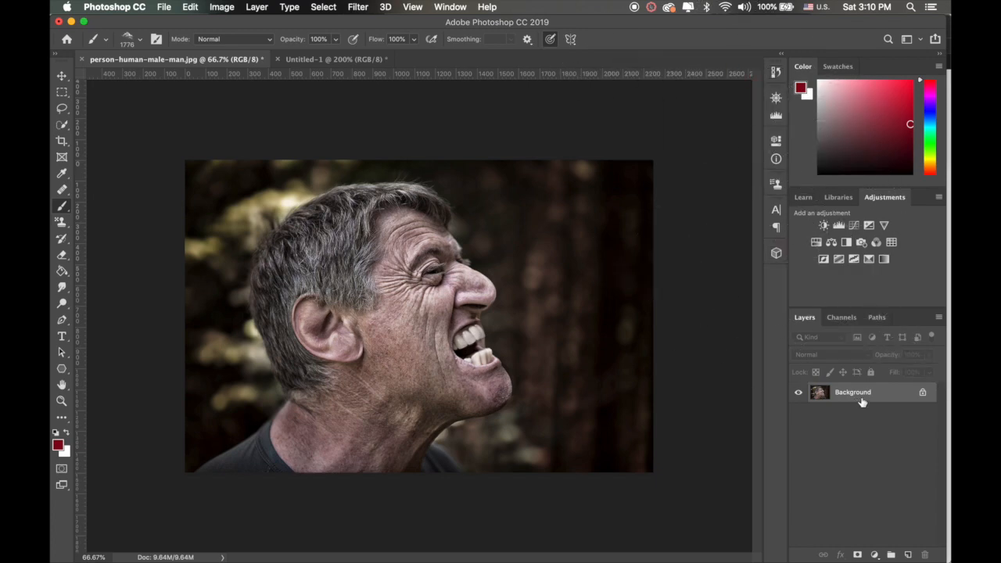
Step: Unlock the Background photo layer and add a new empty layer beneath it
{"action": "left_click", "coordinate": [923, 393]}
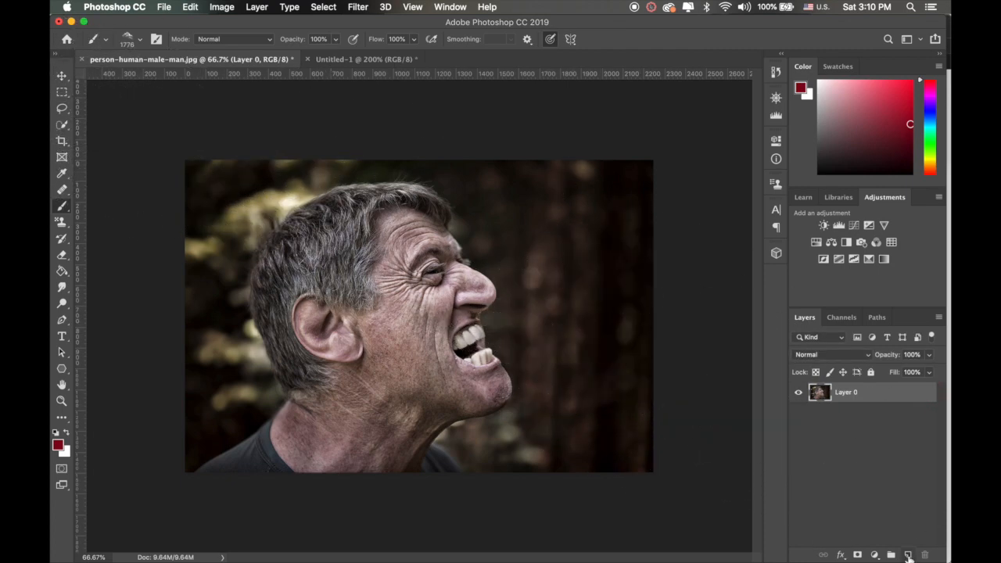
{"action": "left_click", "coordinate": [908, 554]}
{"action": "left_click_drag", "start_coordinate": [849, 395], "coordinate": [851, 440]}
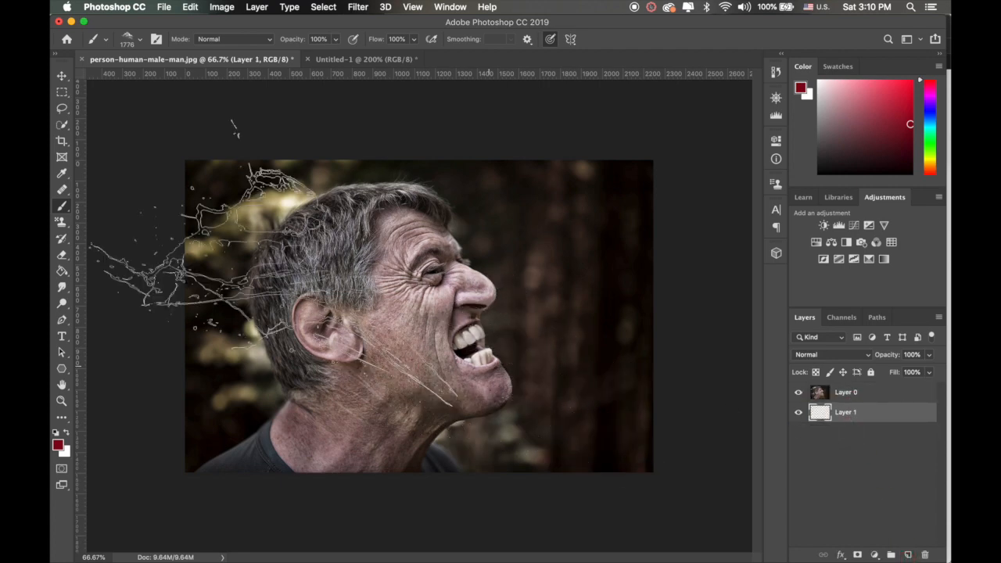
Step: Select the man's head, neck and shoulders with the Quick Selection tool, including the hair along the forehead
{"action": "left_click", "coordinate": [62, 126]}
{"action": "right_click", "coordinate": [61, 125]}
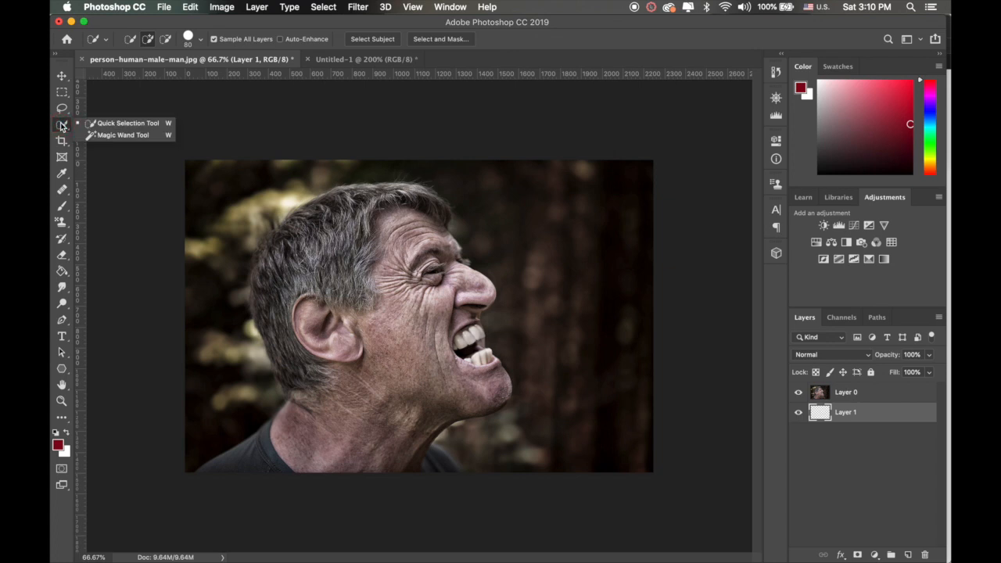
{"action": "left_click", "coordinate": [100, 124]}
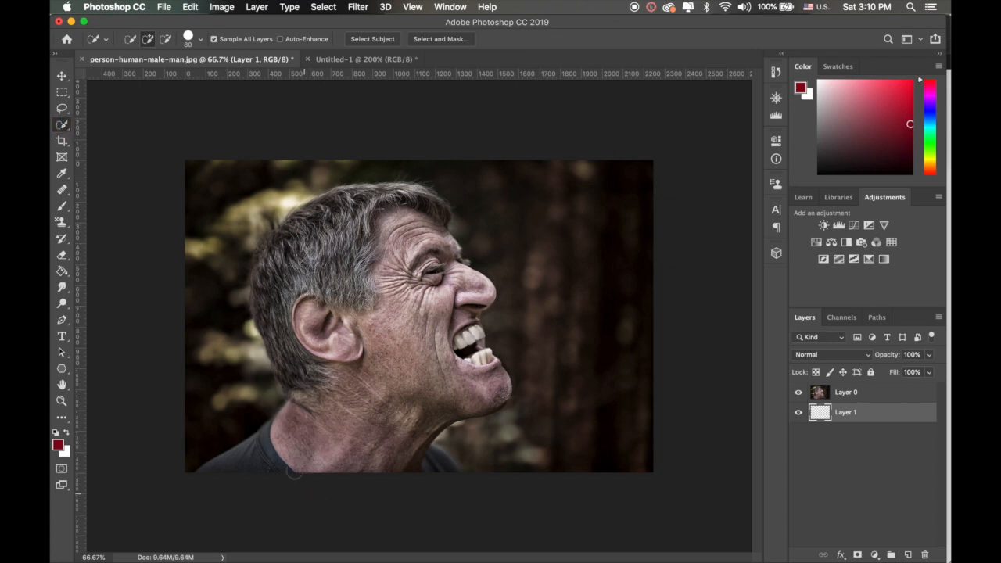
{"action": "mouse_move", "coordinate": [294, 472]}
{"action": "left_mouse_down"}
{"action": "mouse_move", "coordinate": [247, 461]}
{"action": "mouse_move", "coordinate": [292, 439]}
{"action": "mouse_move", "coordinate": [321, 408]}
{"action": "mouse_move", "coordinate": [258, 430]}
{"action": "left_mouse_up"}
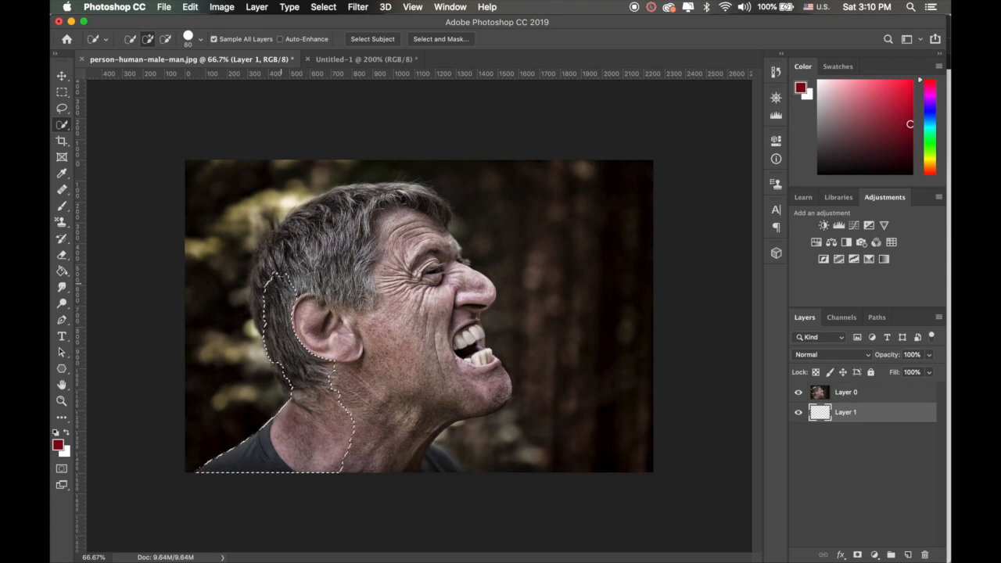
{"action": "mouse_move", "coordinate": [334, 235]}
{"action": "left_mouse_down"}
{"action": "mouse_move", "coordinate": [375, 231]}
{"action": "mouse_move", "coordinate": [415, 254]}
{"action": "mouse_move", "coordinate": [467, 364]}
{"action": "mouse_move", "coordinate": [474, 390]}
{"action": "mouse_move", "coordinate": [383, 412]}
{"action": "left_mouse_up"}
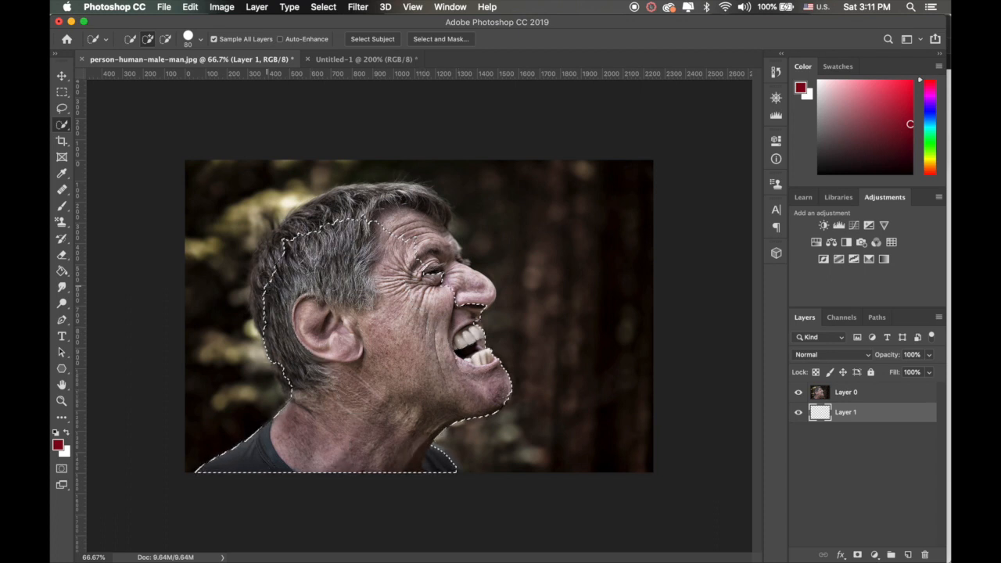
{"action": "mouse_move", "coordinate": [266, 235]}
{"action": "left_mouse_down"}
{"action": "mouse_move", "coordinate": [376, 194]}
{"action": "mouse_move", "coordinate": [421, 258]}
{"action": "mouse_move", "coordinate": [417, 211]}
{"action": "mouse_move", "coordinate": [406, 203]}
{"action": "mouse_move", "coordinate": [430, 222]}
{"action": "mouse_move", "coordinate": [442, 207]}
{"action": "mouse_move", "coordinate": [429, 235]}
{"action": "left_mouse_up"}
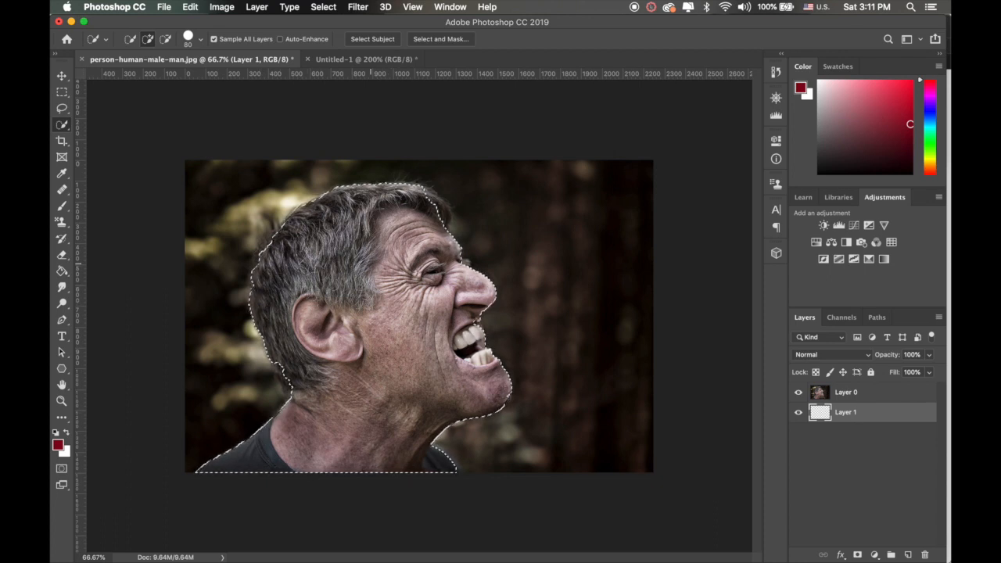
{"action": "left_click_drag", "start_coordinate": [427, 212], "coordinate": [433, 208]}
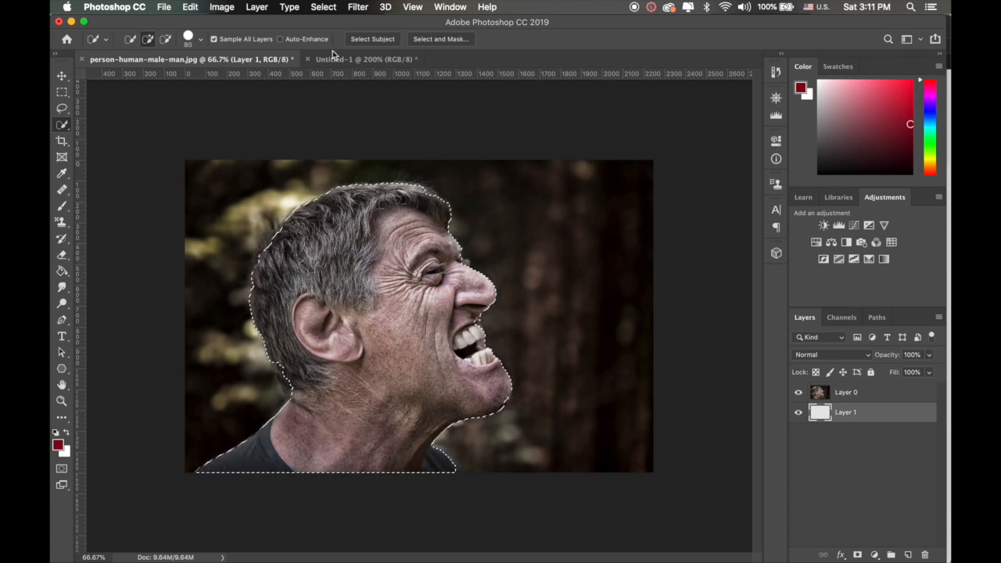
Step: Invert the selection and delete the forest background from Layer 0
{"action": "left_click", "coordinate": [328, 11]}
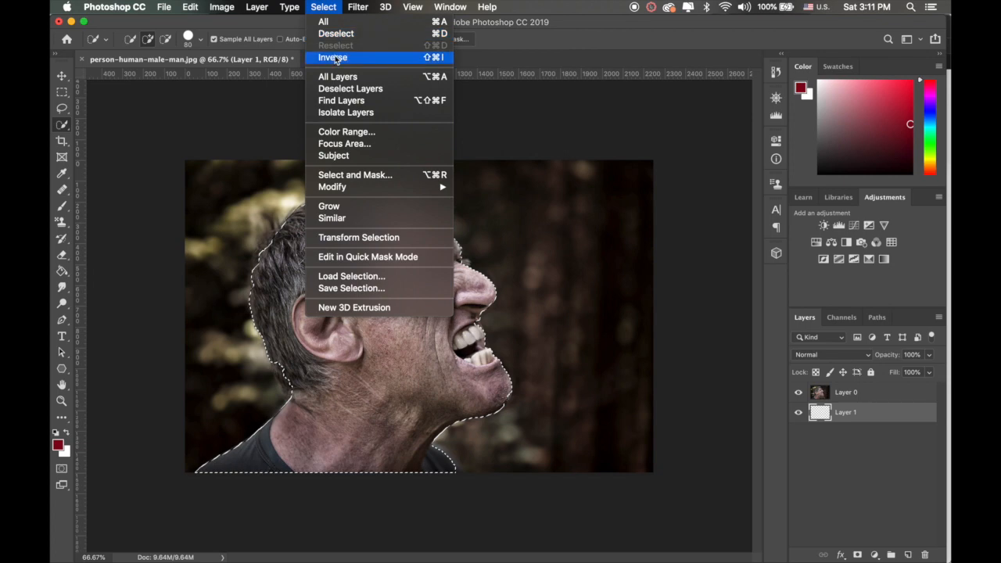
{"action": "left_click", "coordinate": [335, 58]}
{"action": "key", "text": "BackSpace"}
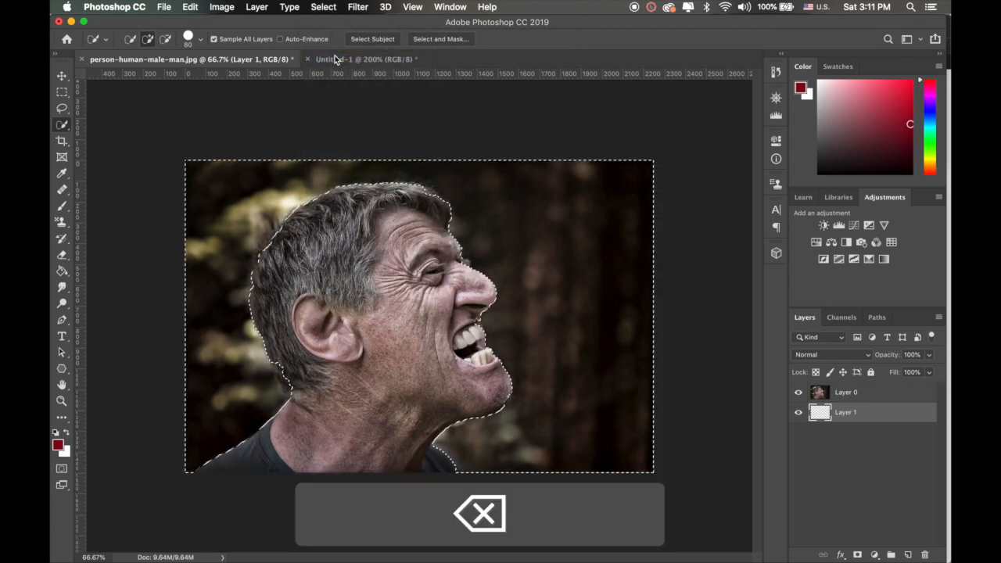
{"action": "left_click", "coordinate": [843, 395]}
{"action": "key", "text": "BackSpace"}
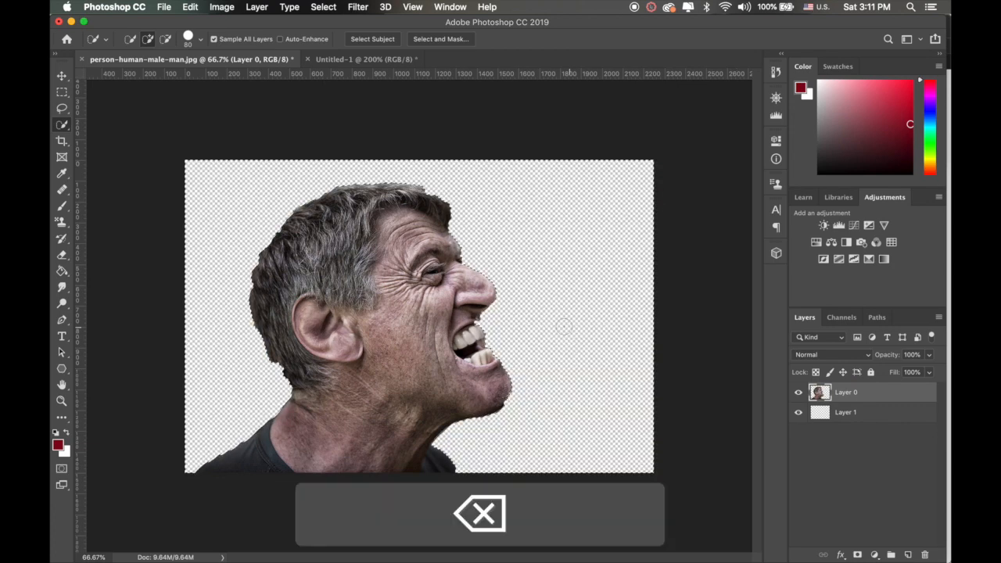
Step: Deselect and fill Layer 1 with the dark red foreground color using the Paint Bucket
{"action": "left_click", "coordinate": [844, 415]}
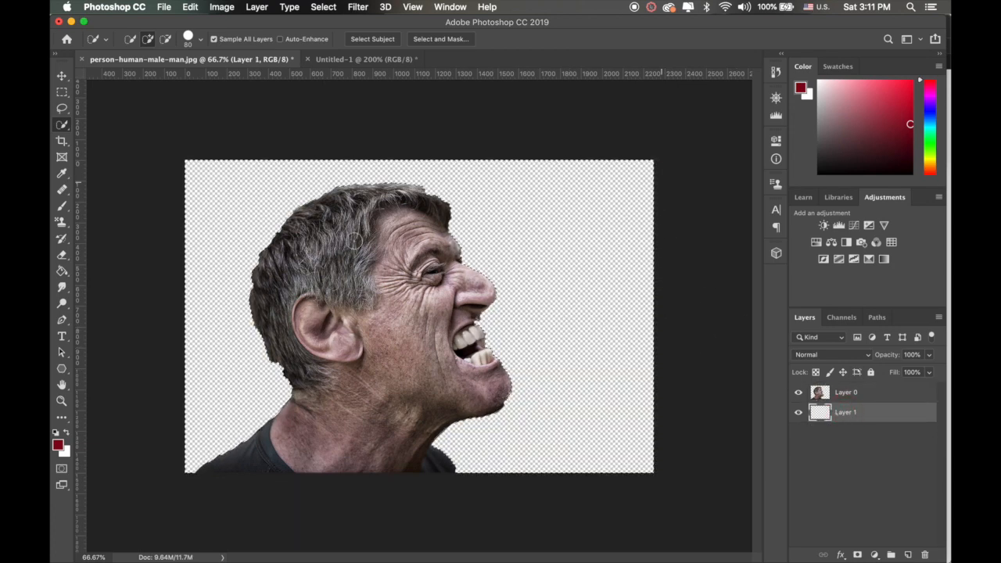
{"action": "left_click", "coordinate": [62, 271]}
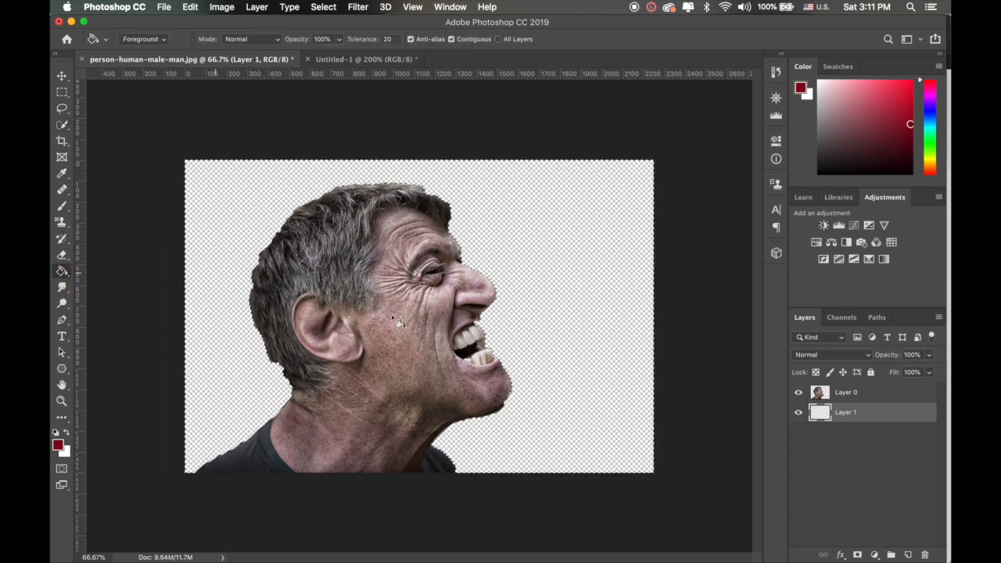
{"action": "key", "text": "super+d"}
{"action": "left_click", "coordinate": [595, 306]}
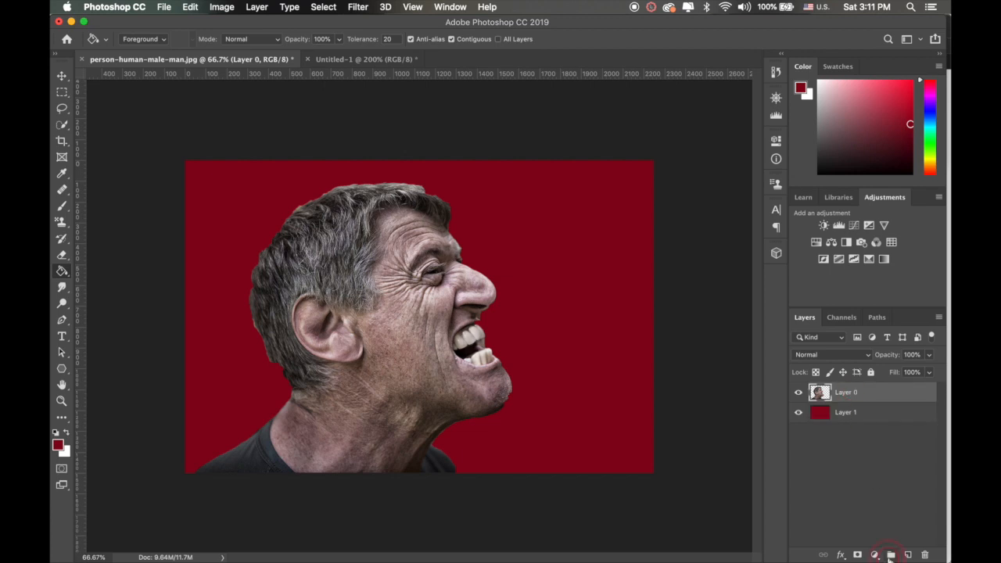
Step: Add a layer between Layer 0 and Layer 1 and place the pexels-photo-921776 texture there as an embedded image
{"action": "left_click", "coordinate": [907, 554]}
{"action": "left_click", "coordinate": [854, 396]}
{"action": "left_click_drag", "start_coordinate": [844, 395], "coordinate": [845, 422]}
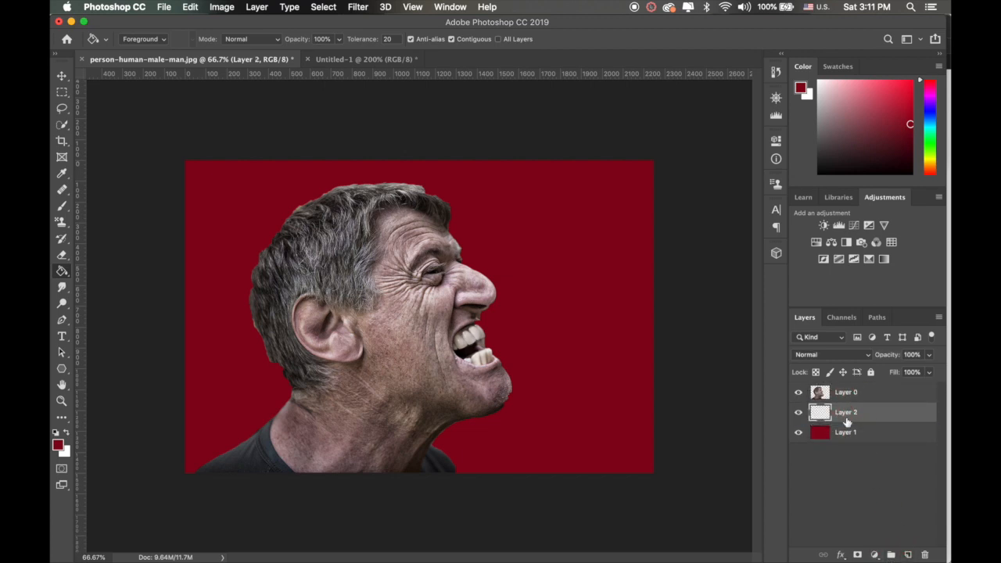
{"action": "left_click", "coordinate": [165, 8]}
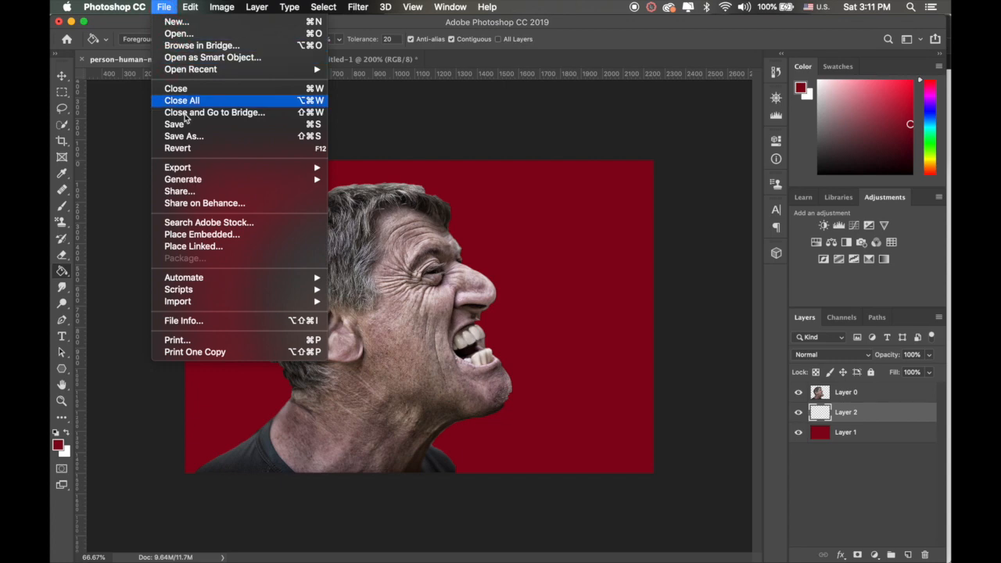
{"action": "left_click", "coordinate": [188, 233]}
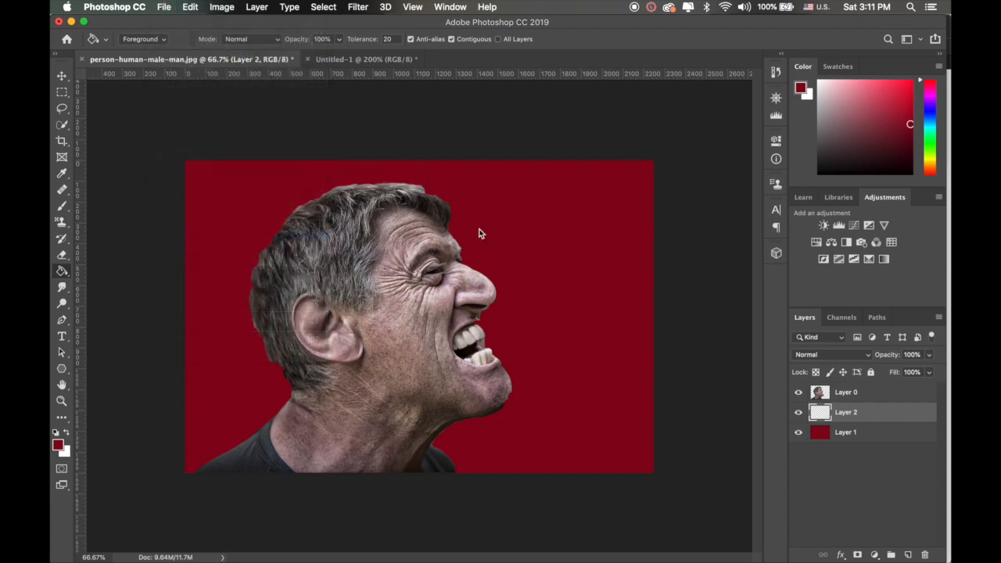
{"action": "left_click", "coordinate": [402, 230]}
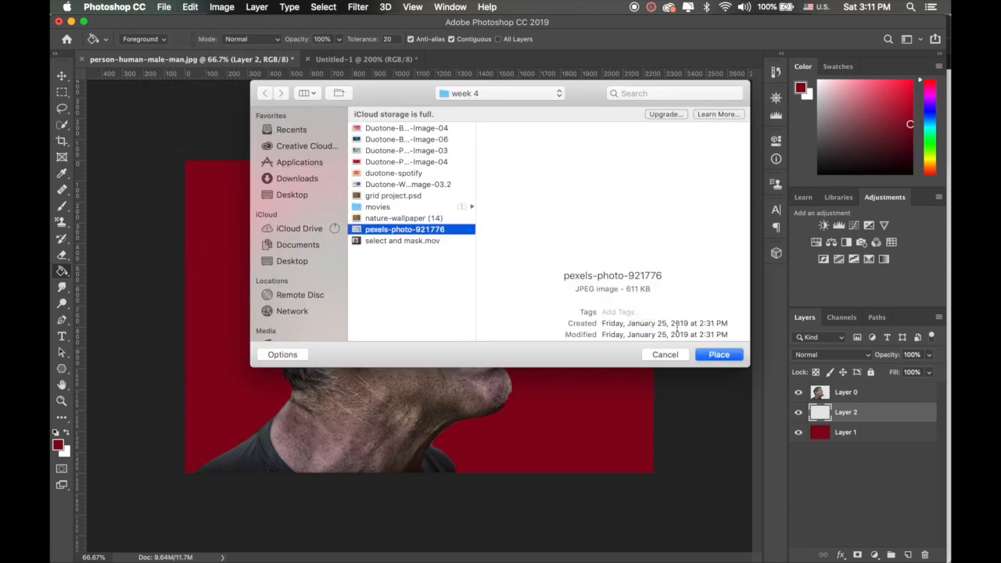
{"action": "left_click", "coordinate": [721, 354]}
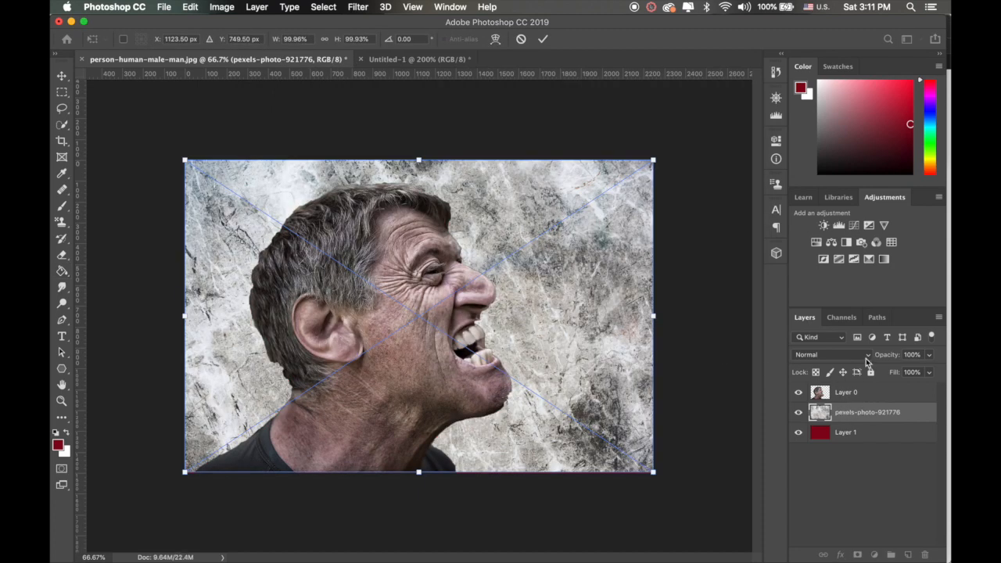
Step: Set the placed texture's blend mode to Overlay, commit the placement and select Layer 0
{"action": "left_click", "coordinate": [870, 356]}
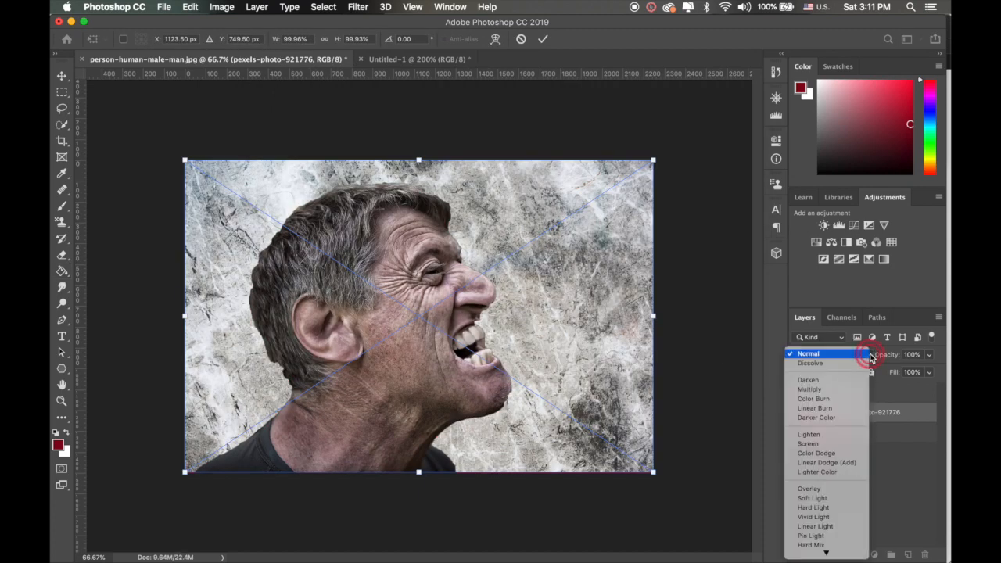
{"action": "left_click", "coordinate": [811, 489]}
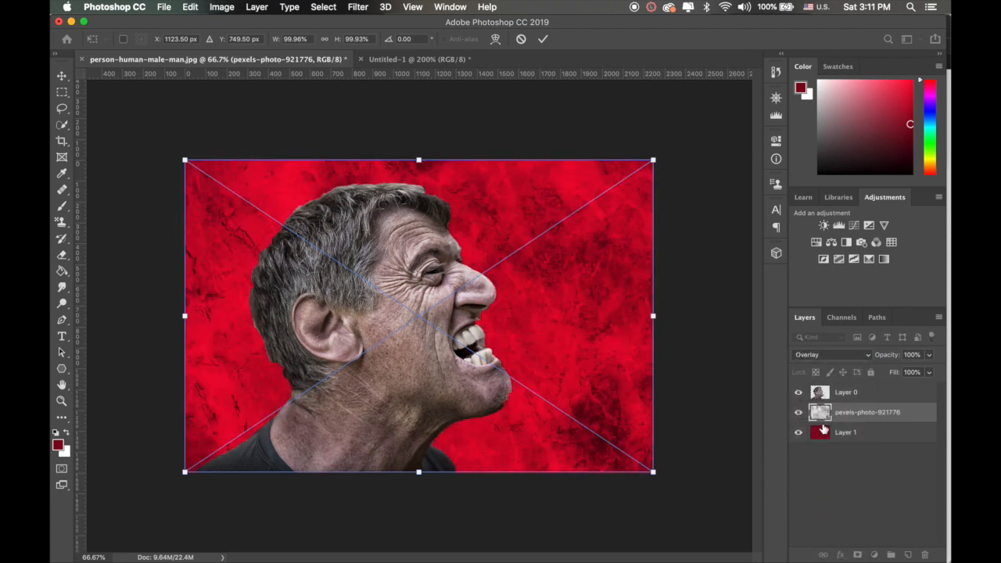
{"action": "left_click", "coordinate": [823, 394]}
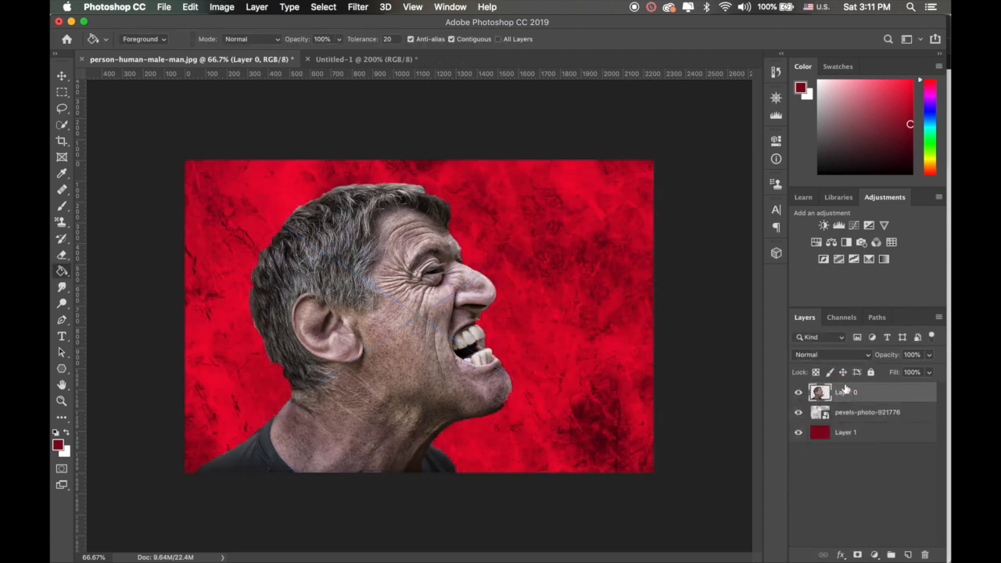
Step: Add a Gradient Map adjustment layer above Layer 0 and set its dark color stop to a near-black brownish red
{"action": "left_click", "coordinate": [875, 555]}
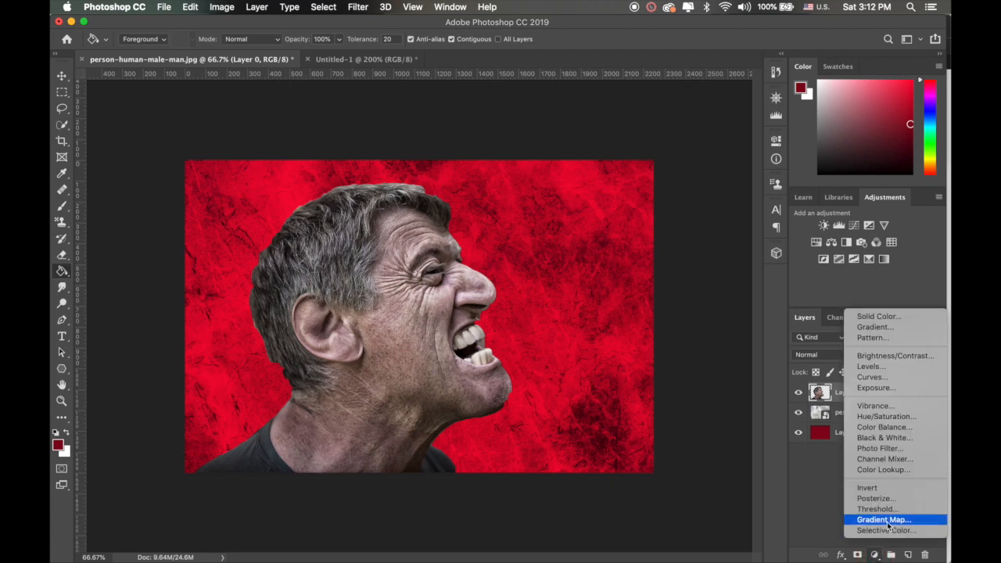
{"action": "left_click", "coordinate": [889, 520]}
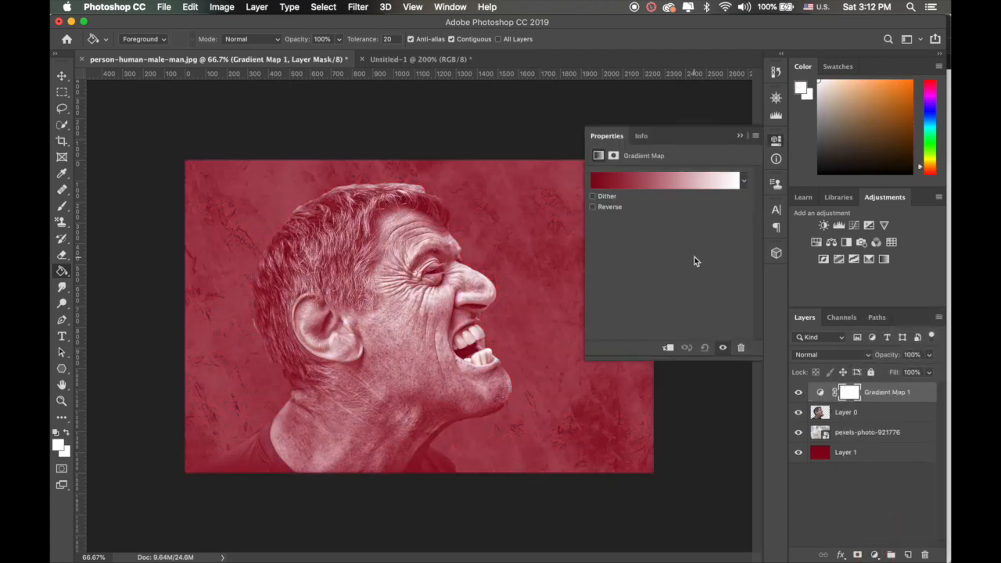
{"action": "left_click", "coordinate": [603, 188]}
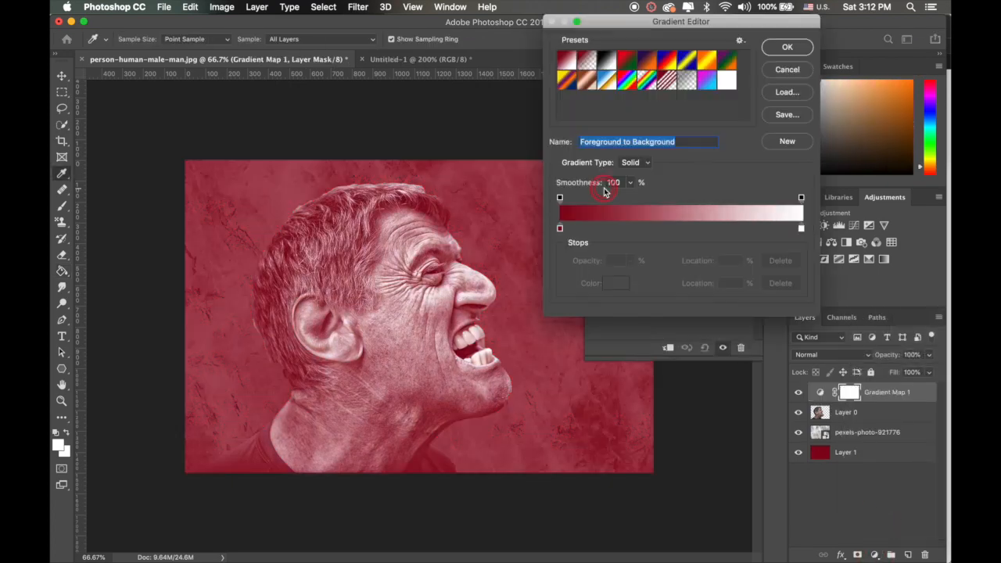
{"action": "left_click", "coordinate": [559, 229]}
{"action": "double_click", "coordinate": [559, 229]}
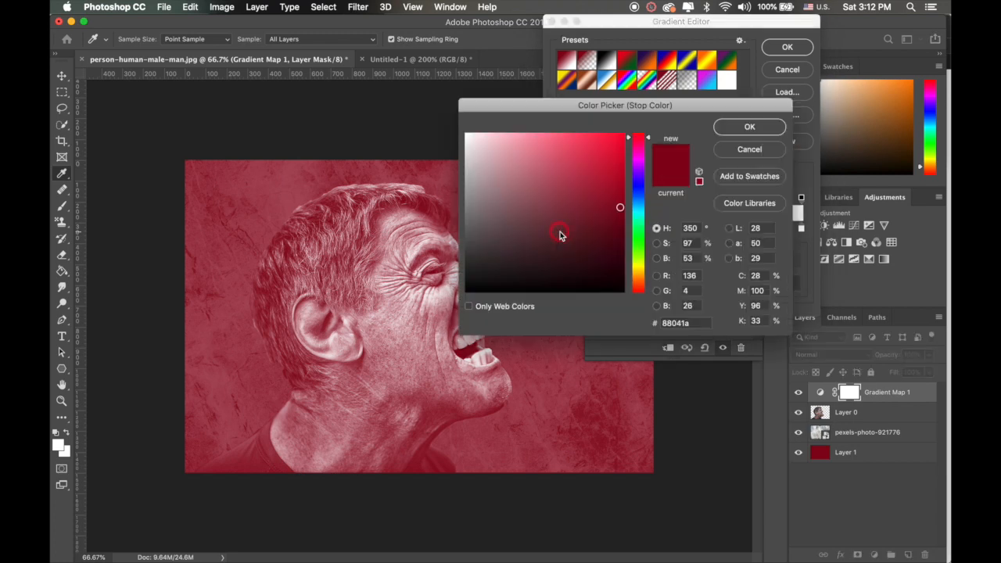
{"action": "mouse_move", "coordinate": [545, 272]}
{"action": "left_mouse_down"}
{"action": "mouse_move", "coordinate": [530, 268]}
{"action": "mouse_move", "coordinate": [542, 269]}
{"action": "left_mouse_up"}
{"action": "left_click", "coordinate": [749, 127]}
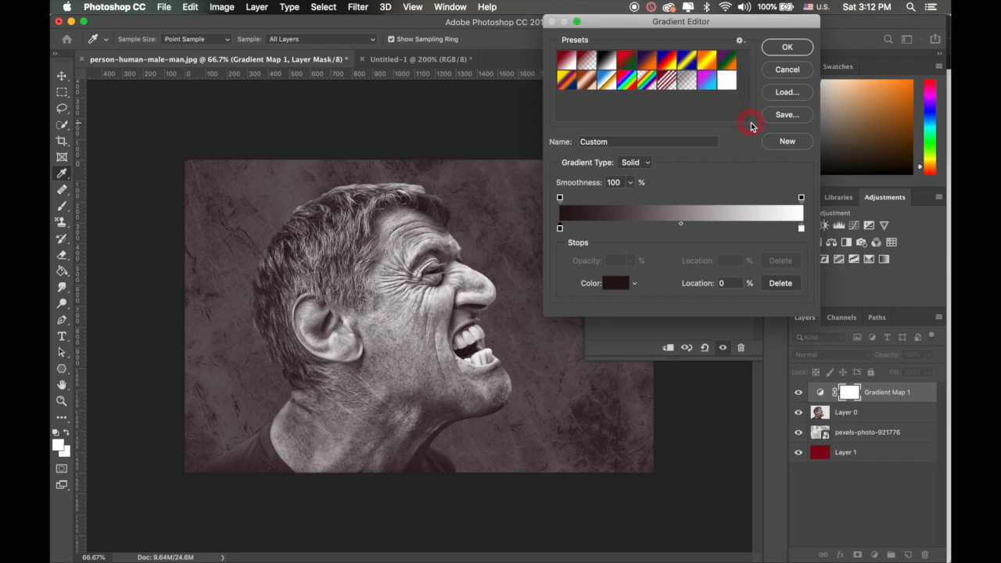
Step: Set the gradient map's light color stop to a light red of about #f75959 and accept the gradient
{"action": "left_click", "coordinate": [801, 229]}
{"action": "double_click", "coordinate": [801, 229]}
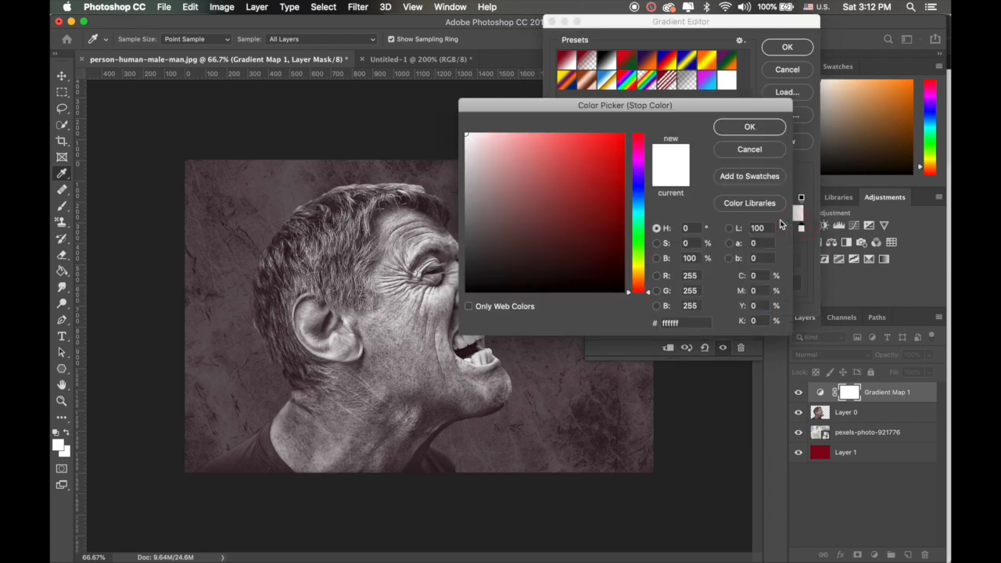
{"action": "left_click", "coordinate": [560, 151]}
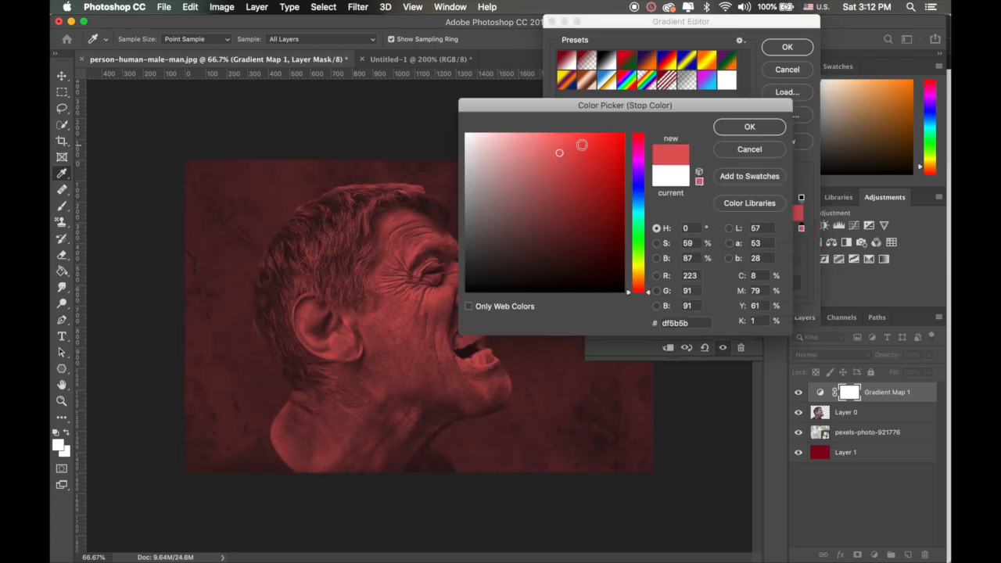
{"action": "left_click_drag", "start_coordinate": [581, 145], "coordinate": [563, 138]}
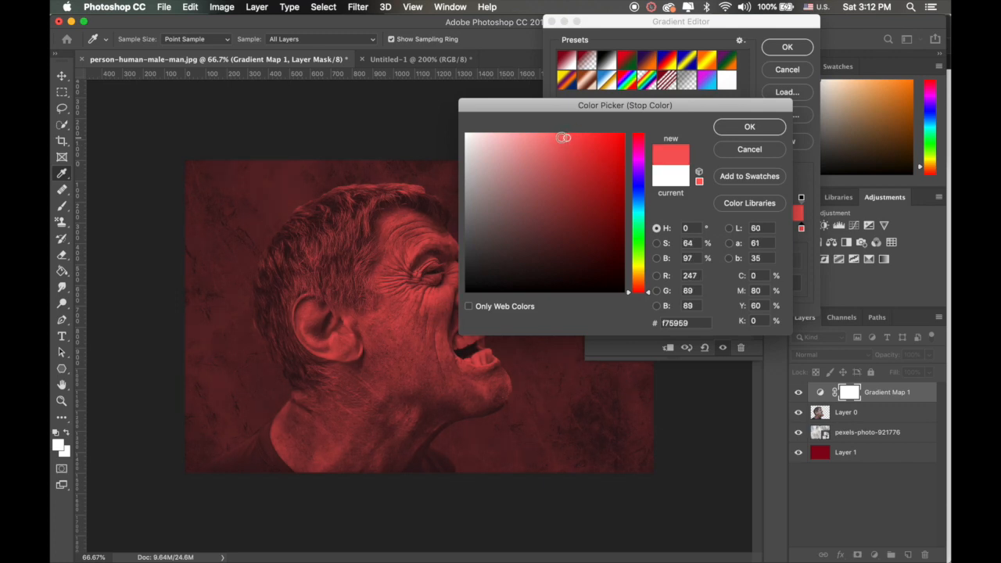
{"action": "left_click", "coordinate": [735, 128]}
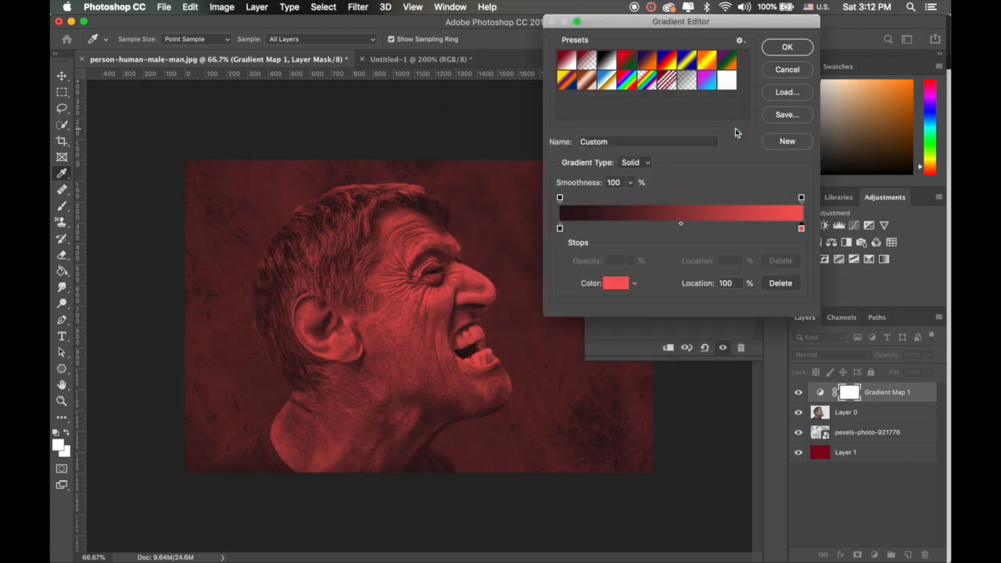
{"action": "left_click", "coordinate": [787, 49]}
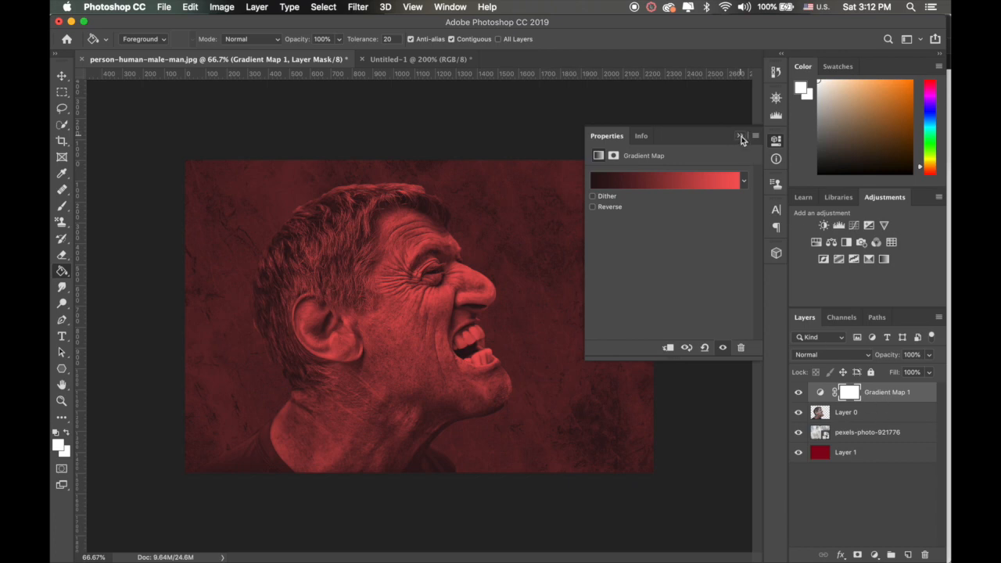
{"action": "left_click", "coordinate": [740, 138]}
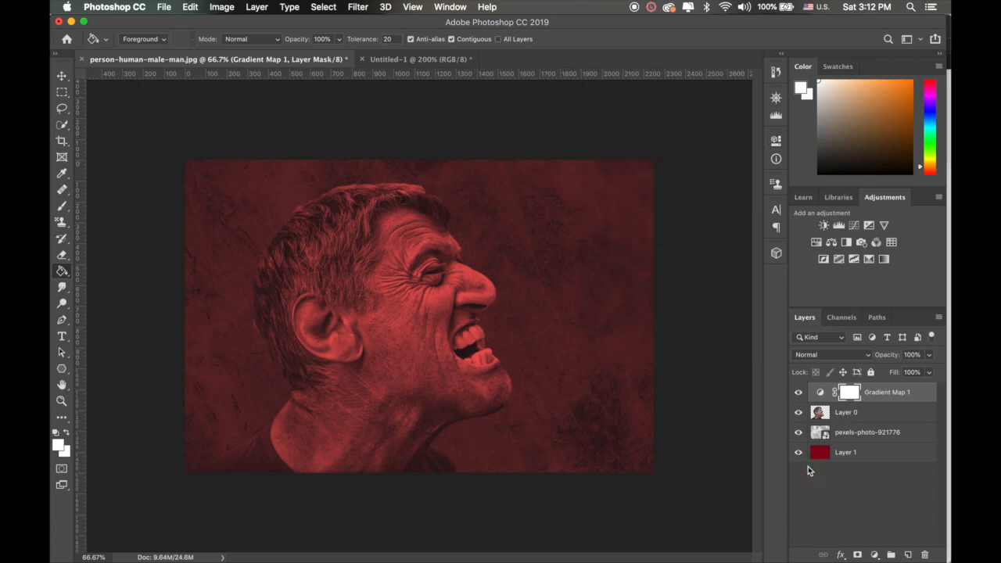
Step: Move the pexels-photo-921776 texture layer above Layer 0, beneath the gradient map, keeping its Overlay blend mode
{"action": "left_click", "coordinate": [867, 355]}
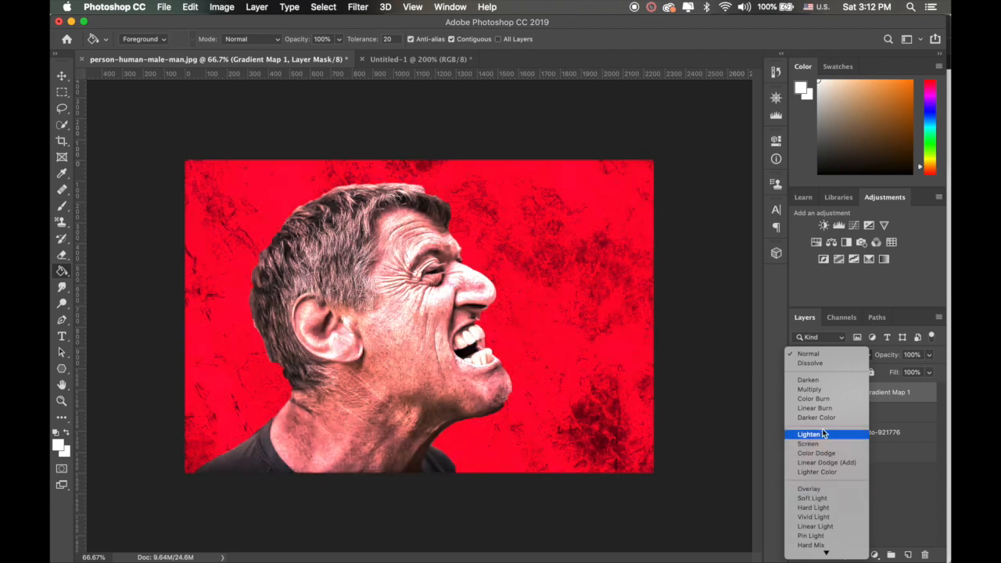
{"action": "left_click", "coordinate": [896, 494]}
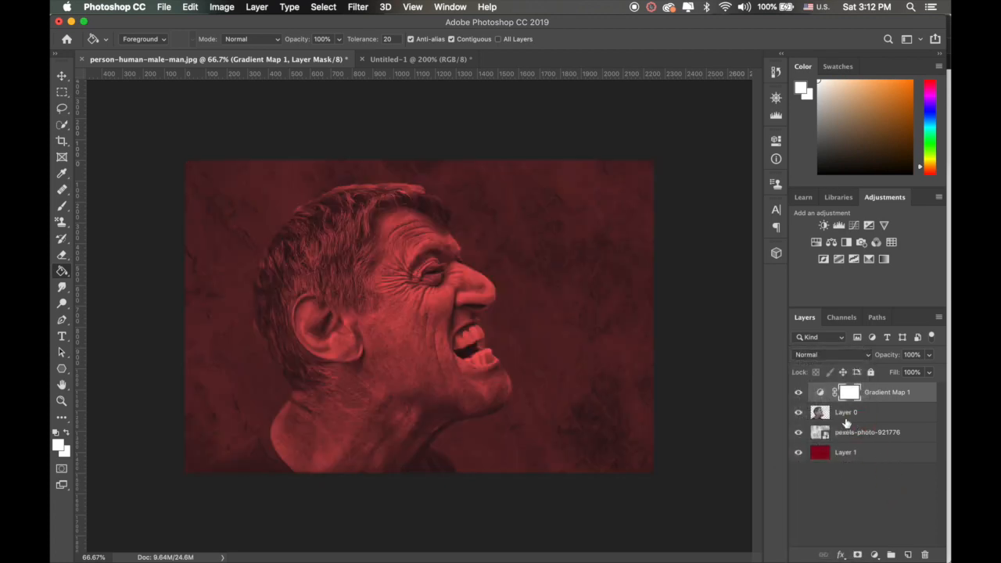
{"action": "left_click_drag", "start_coordinate": [848, 432], "coordinate": [843, 403]}
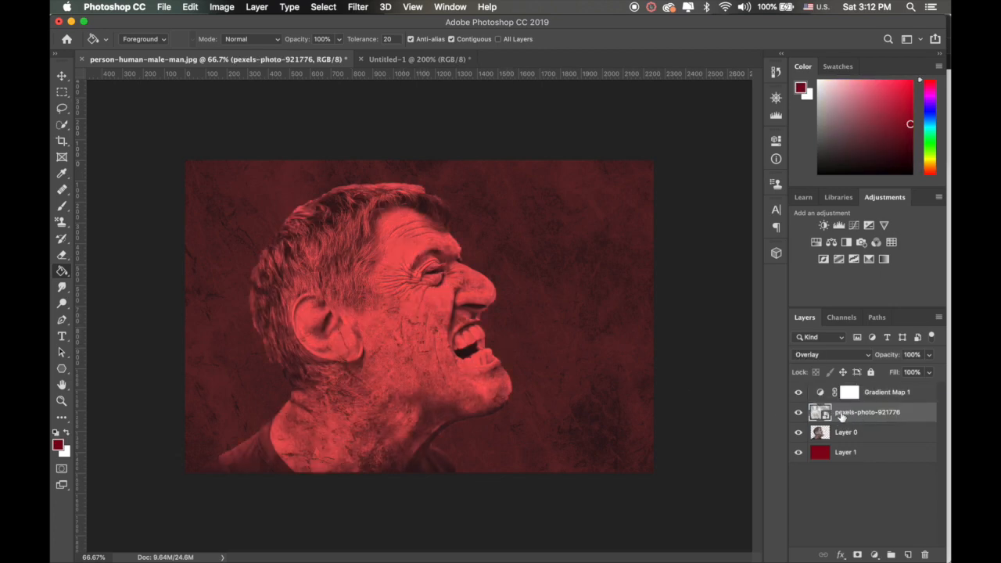
{"action": "left_click", "coordinate": [870, 357]}
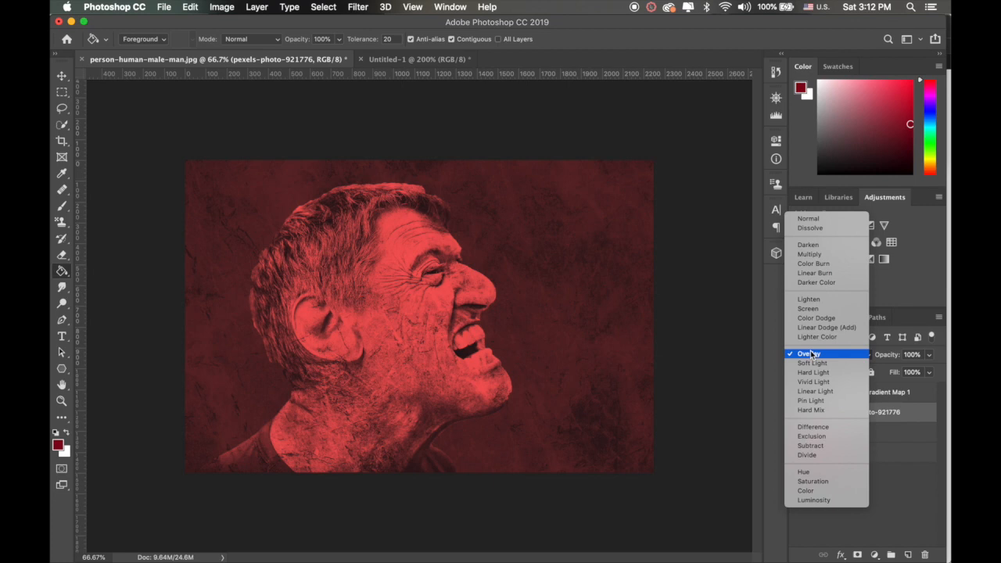
{"action": "left_click", "coordinate": [810, 353]}
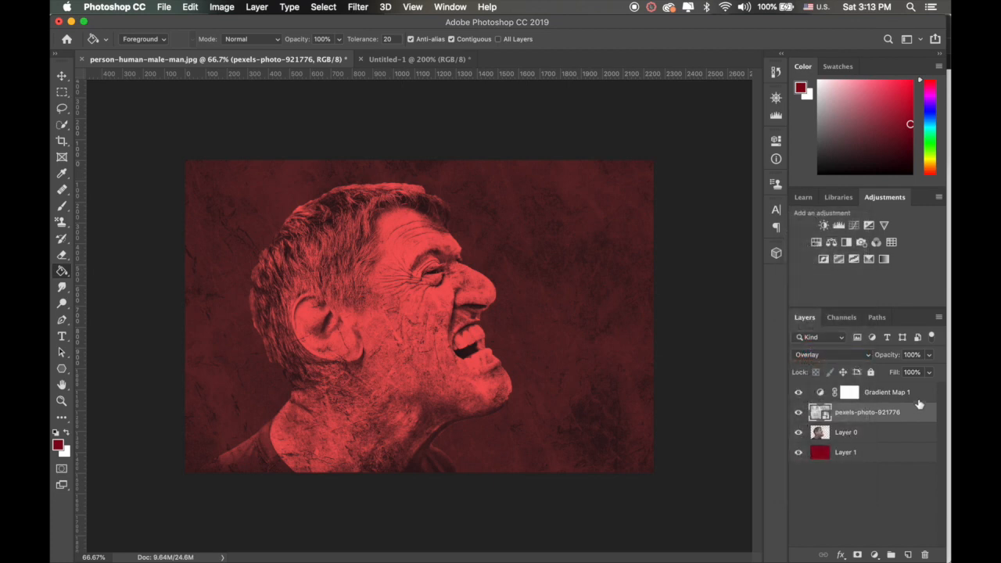
Step: Group Gradient Map 1, the pexels-photo-921776 texture and Layer 0, and add a black layer mask to the group
{"action": "left_click", "coordinate": [870, 396]}
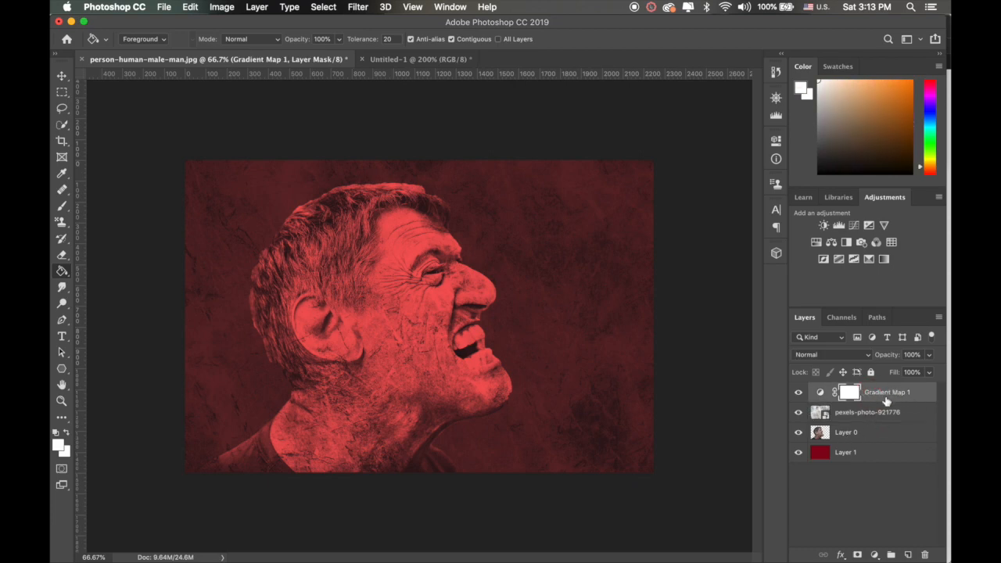
{"action": "left_click", "coordinate": [851, 435], "text": "shift"}
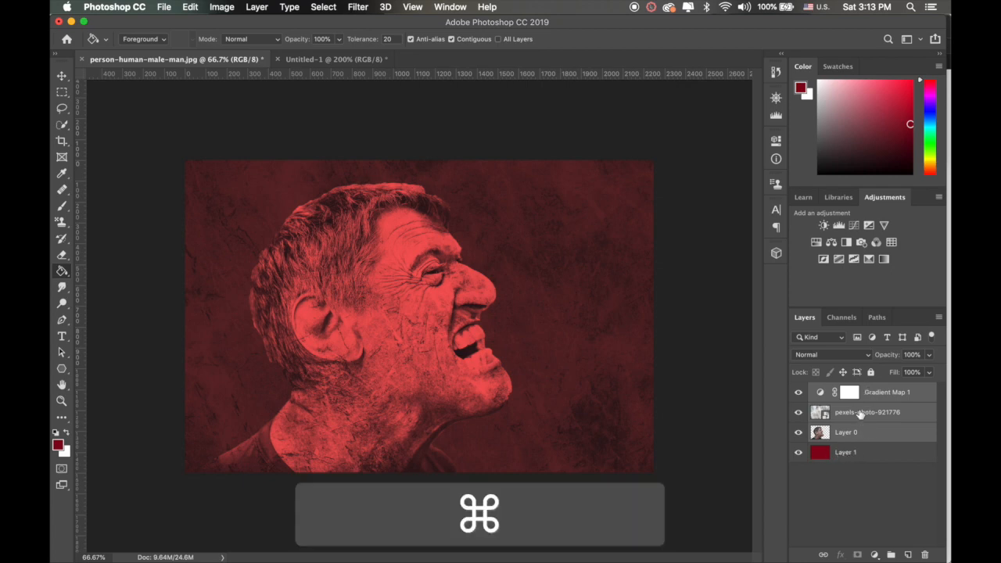
{"action": "key", "text": "super+g"}
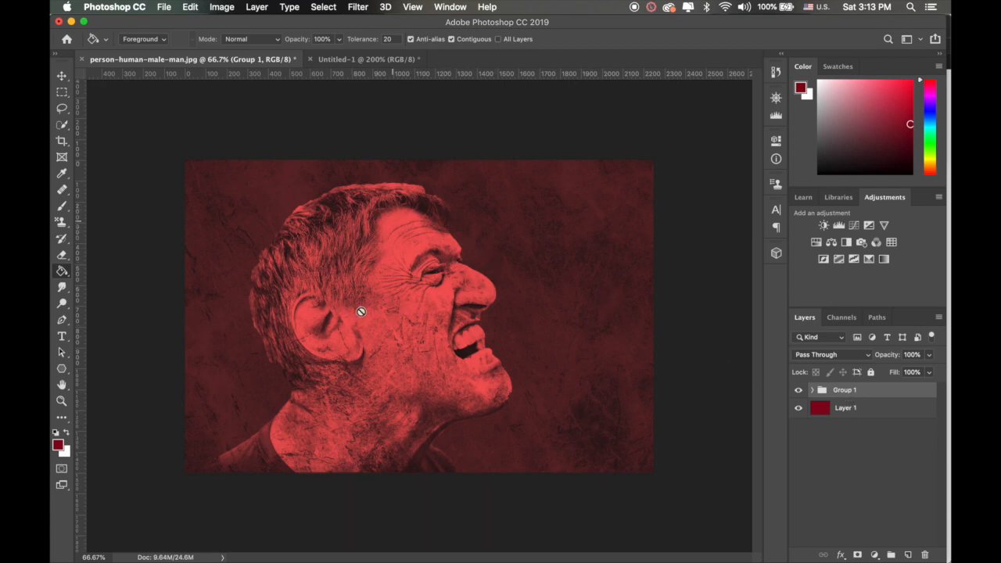
{"action": "key", "text": "alt"}
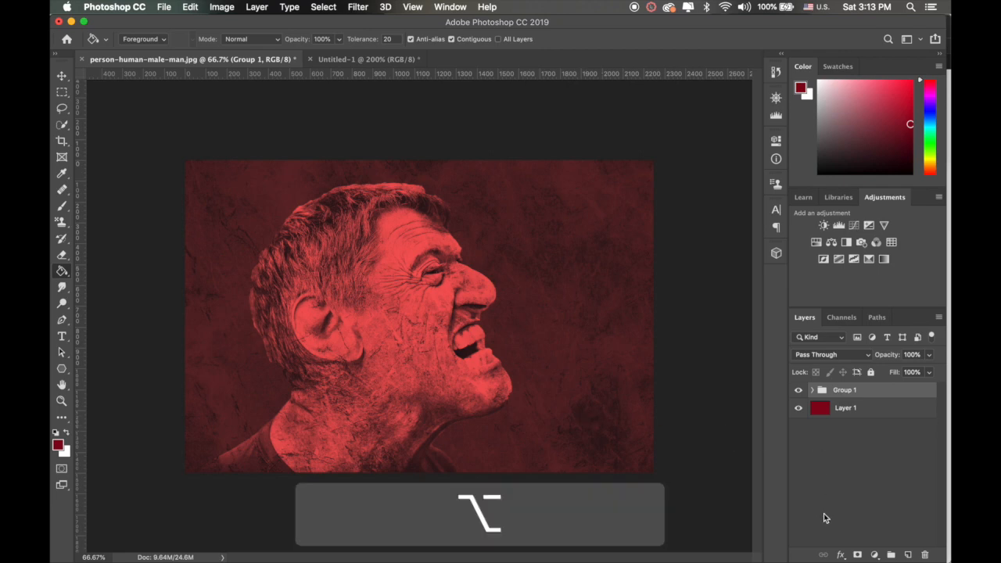
{"action": "left_click", "coordinate": [857, 555], "text": "alt"}
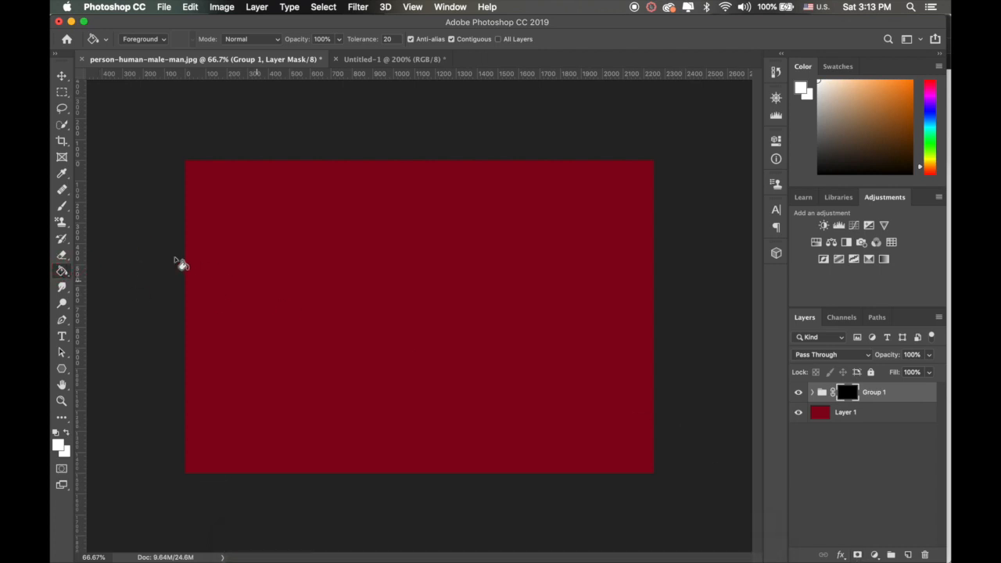
Step: Stamp the 1776 px Splatter4 brush in white once over the middle of the Group 1 mask
{"action": "left_click_drag", "start_coordinate": [62, 205], "coordinate": [97, 211]}
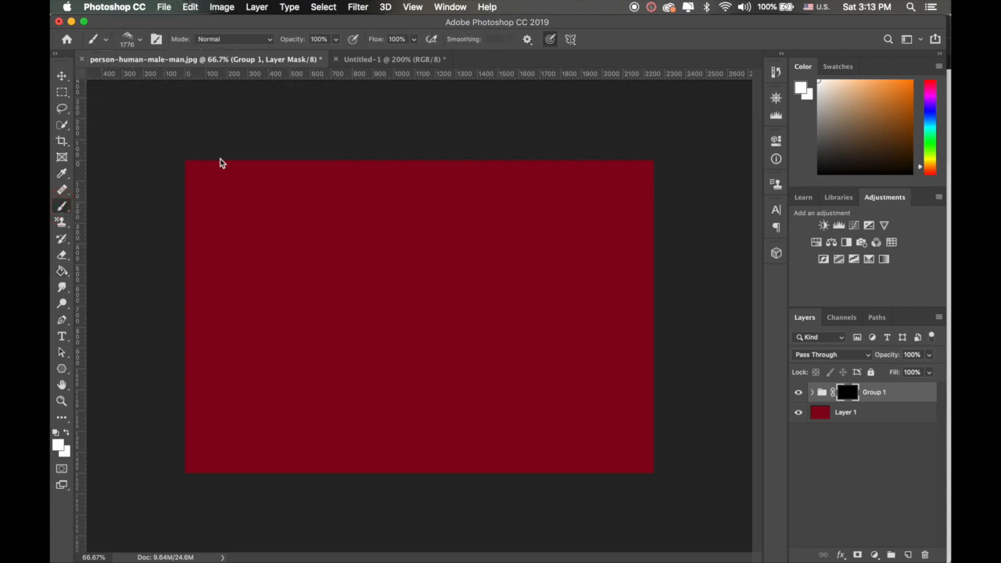
{"action": "left_click", "coordinate": [446, 317]}
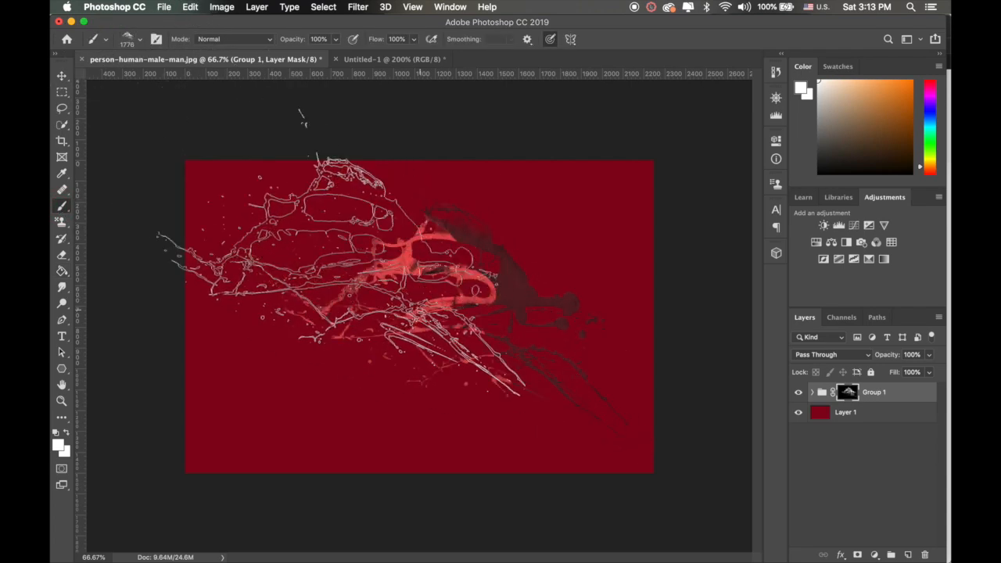
Step: Paint white over the face area of the group mask with Sampled Brush #576 from Zelinks_Cataclysm_BrushSet 2, enlarged to 1500 px
{"action": "left_click", "coordinate": [141, 39]}
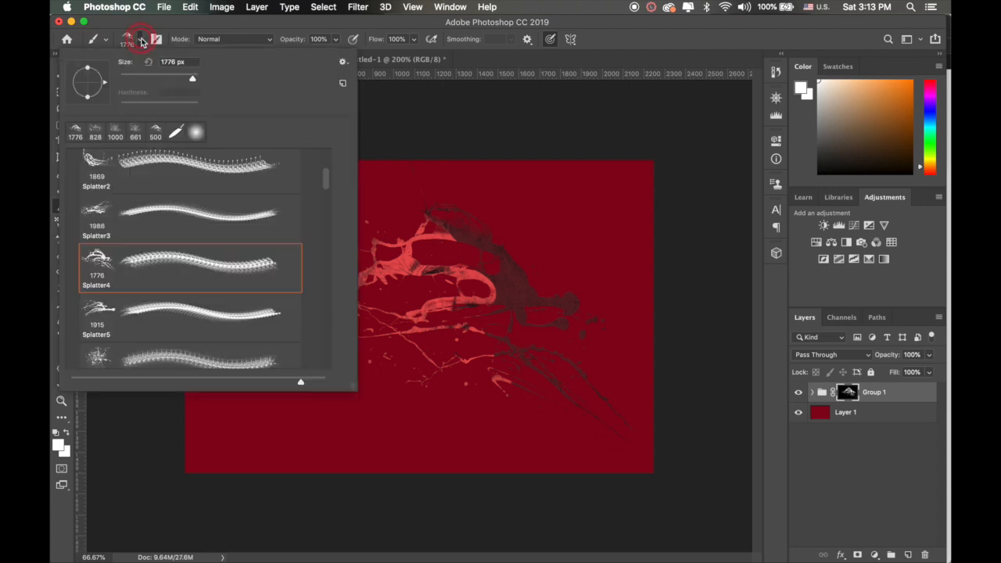
{"action": "scroll", "coordinate": [169, 236], "scroll_direction": "down", "scroll_amount": 5}
{"action": "scroll", "coordinate": [169, 236], "scroll_direction": "down", "scroll_amount": 4}
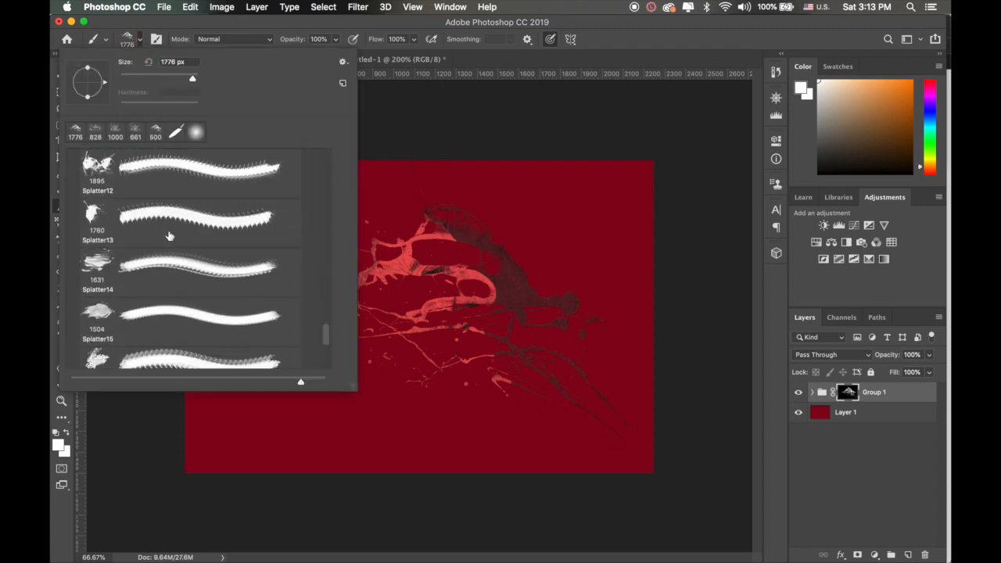
{"action": "scroll", "coordinate": [169, 236], "scroll_direction": "up", "scroll_amount": 10}
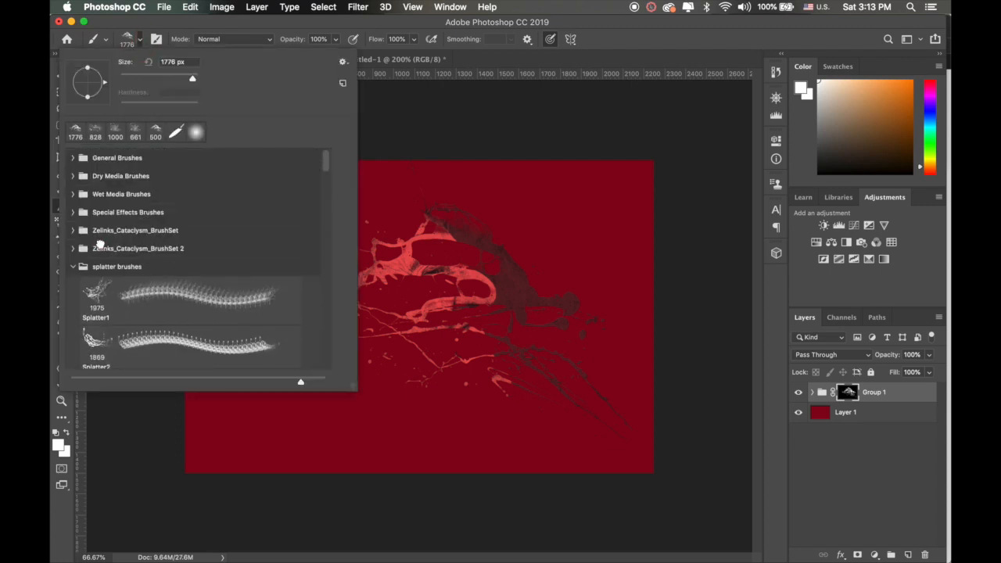
{"action": "left_click", "coordinate": [73, 249]}
{"action": "scroll", "coordinate": [129, 289], "scroll_direction": "down", "scroll_amount": 1}
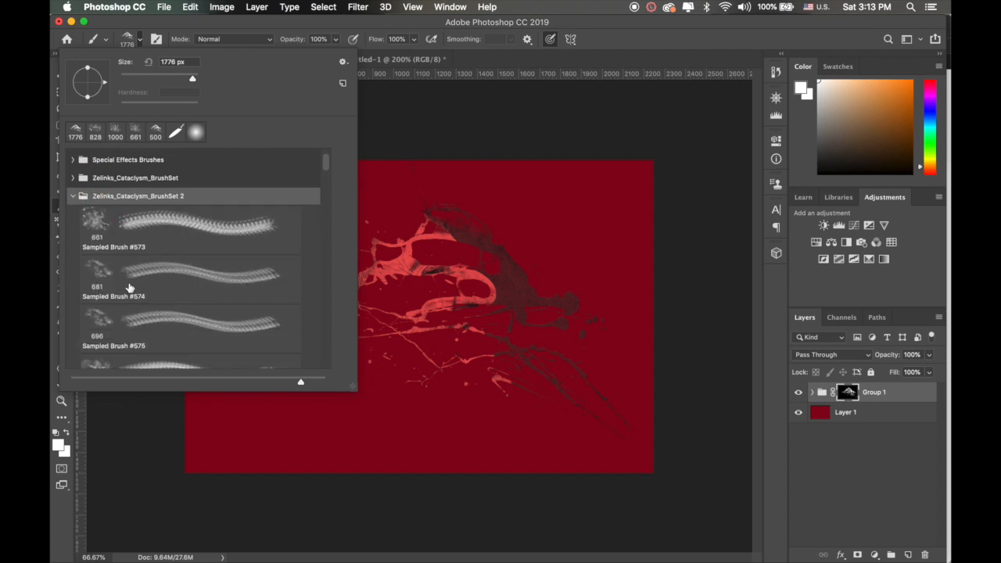
{"action": "scroll", "coordinate": [129, 288], "scroll_direction": "down", "scroll_amount": 1}
{"action": "left_click", "coordinate": [101, 355]}
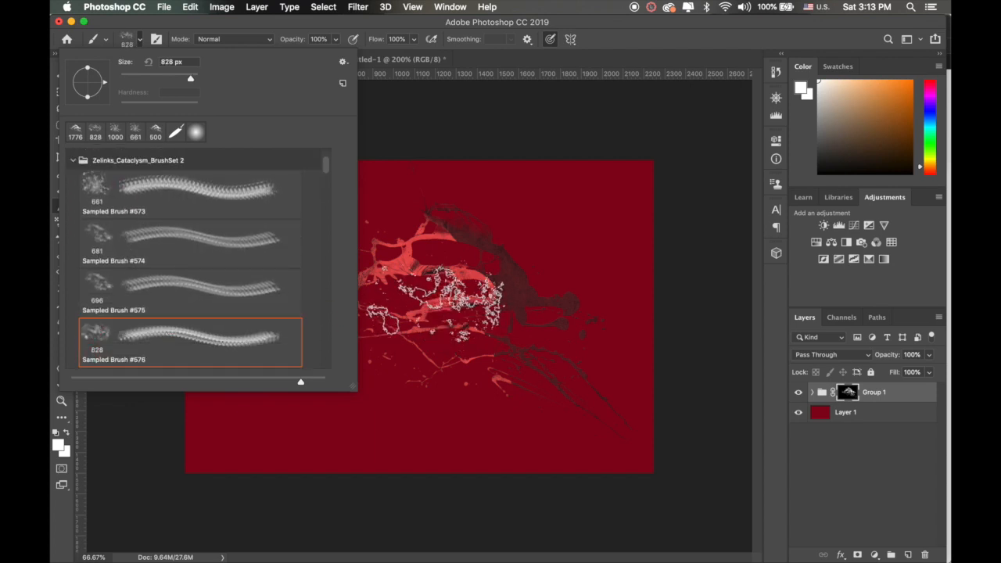
{"action": "left_click", "coordinate": [634, 43]}
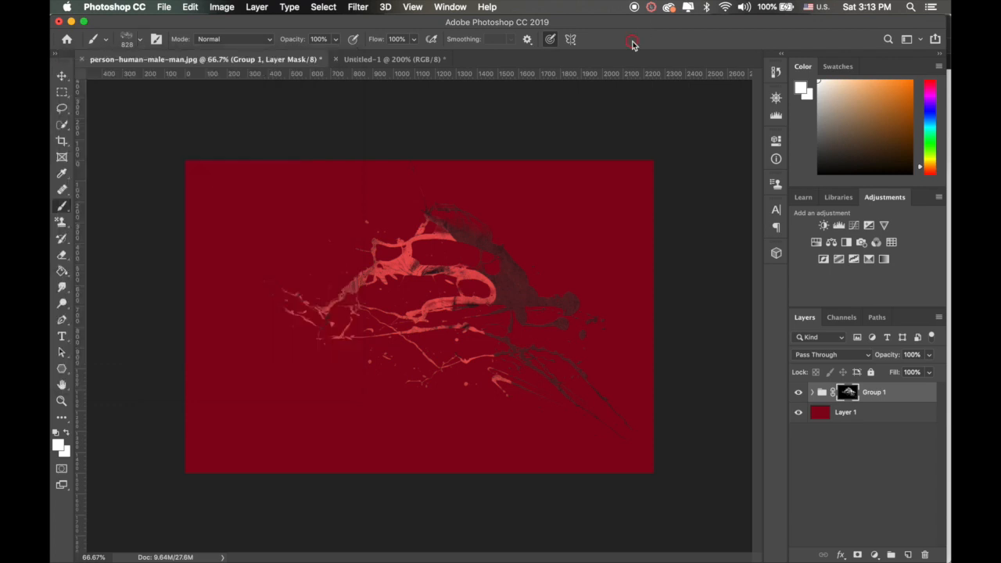
{"action": "key", "text": "bracketright"}
{"action": "key", "text": "bracketright"}
{"action": "key", "text": "bracketright"}
{"action": "key", "text": "bracketright"}
{"action": "key", "text": "bracketright"}
{"action": "key", "text": "bracketright"}
{"action": "key", "text": "bracketright"}
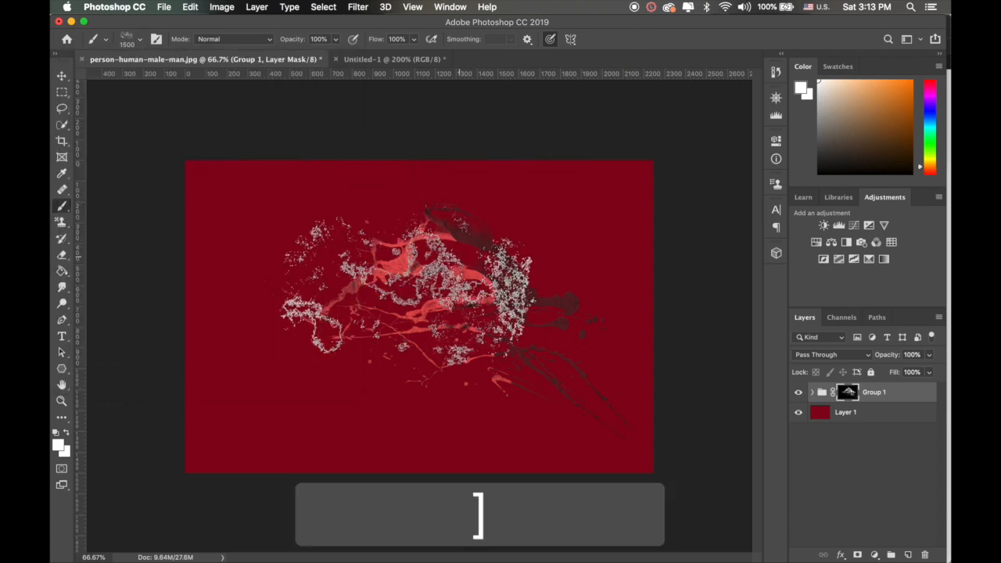
{"action": "mouse_move", "coordinate": [403, 325]}
{"action": "left_mouse_down"}
{"action": "mouse_move", "coordinate": [391, 270]}
{"action": "mouse_move", "coordinate": [367, 238]}
{"action": "mouse_move", "coordinate": [348, 293]}
{"action": "mouse_move", "coordinate": [418, 383]}
{"action": "left_mouse_up"}
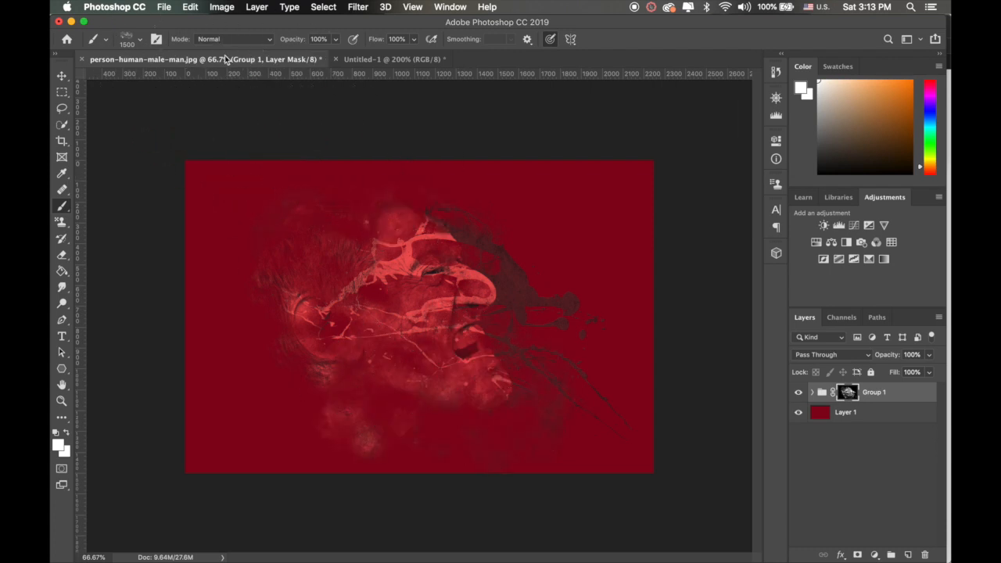
Step: Reveal the mouth, jaw and hair on the group mask with the 776 px Sampled Brush #579
{"action": "left_click", "coordinate": [138, 41]}
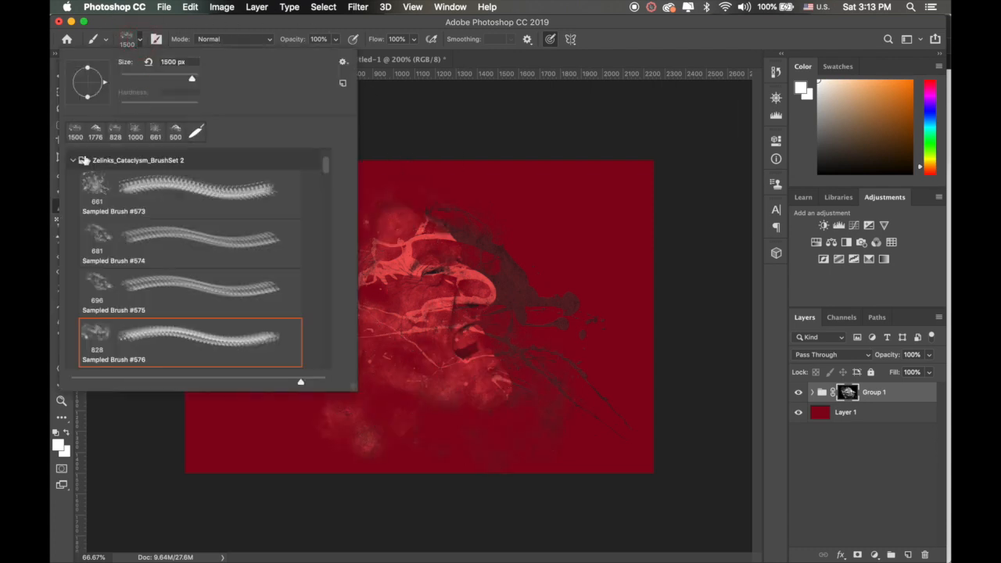
{"action": "scroll", "coordinate": [113, 250], "scroll_direction": "down", "scroll_amount": 5}
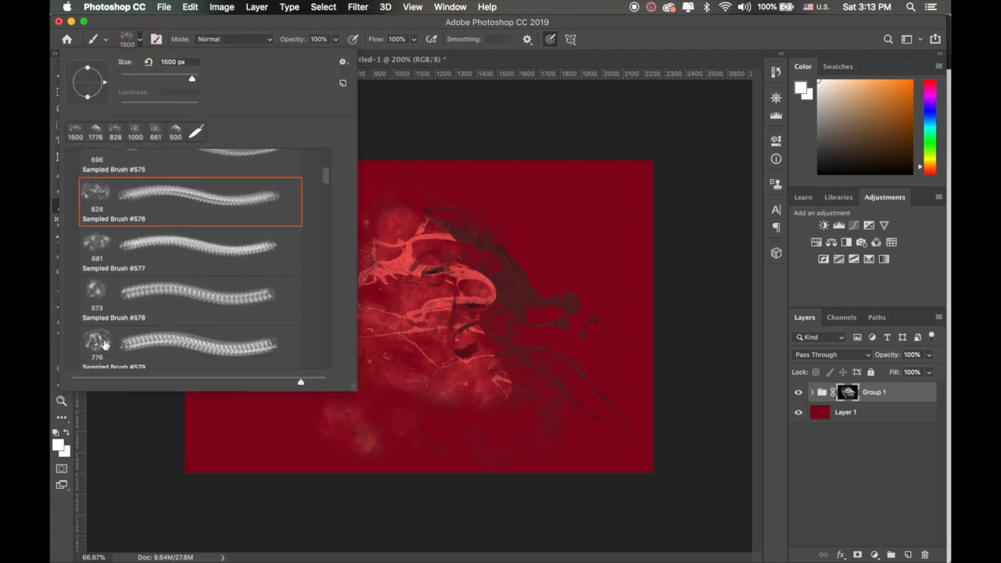
{"action": "left_click", "coordinate": [104, 344]}
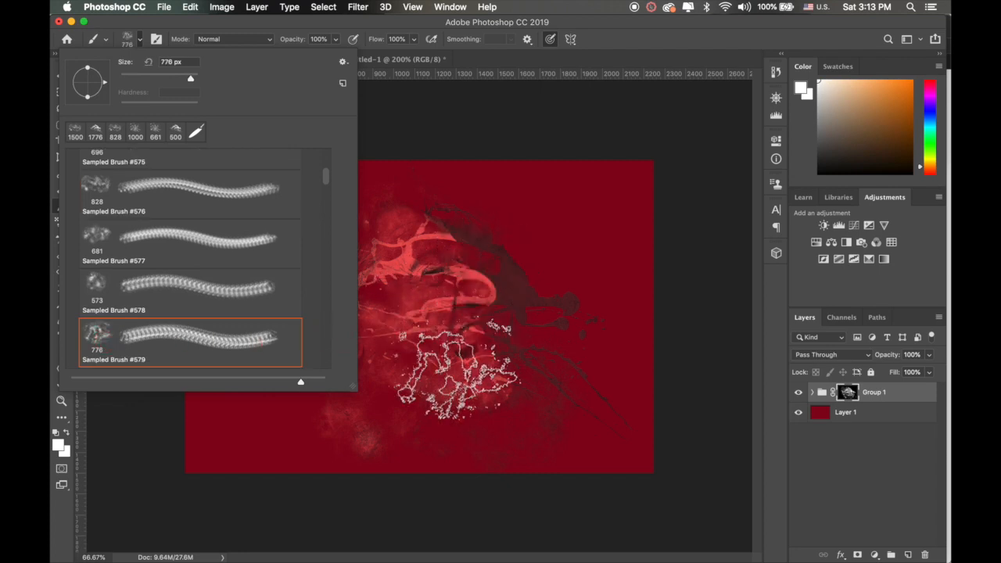
{"action": "left_click", "coordinate": [458, 371]}
{"action": "mouse_move", "coordinate": [457, 371]}
{"action": "left_mouse_down"}
{"action": "mouse_move", "coordinate": [458, 319]}
{"action": "mouse_move", "coordinate": [424, 230]}
{"action": "mouse_move", "coordinate": [391, 219]}
{"action": "mouse_move", "coordinate": [259, 238]}
{"action": "mouse_move", "coordinate": [335, 202]}
{"action": "left_mouse_up"}
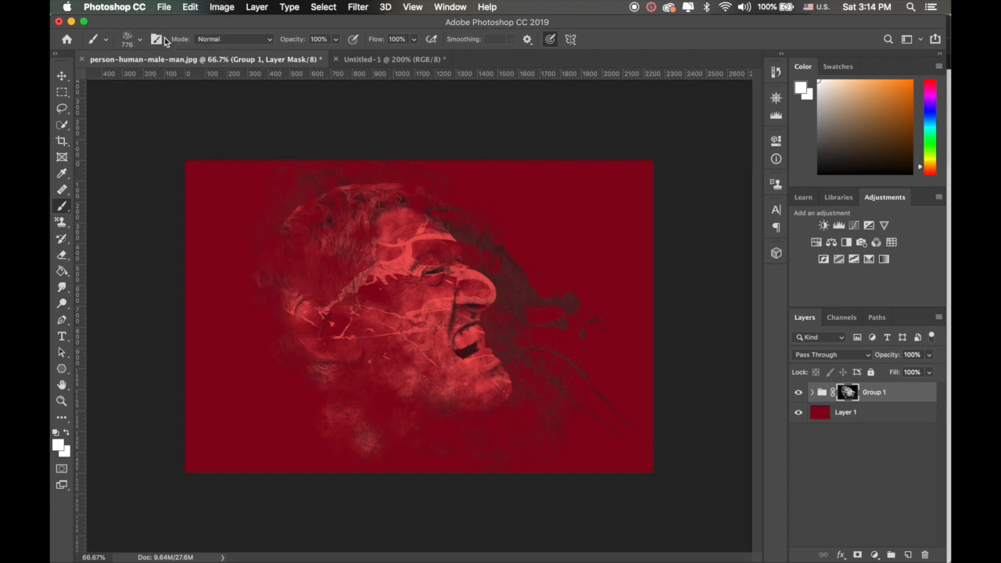
Step: Stamp the Splatter5 brush at its original size in white across the face, jaw and back of the head on the Group 1 mask
{"action": "left_click", "coordinate": [142, 43]}
{"action": "scroll", "coordinate": [131, 200], "scroll_direction": "up", "scroll_amount": 10}
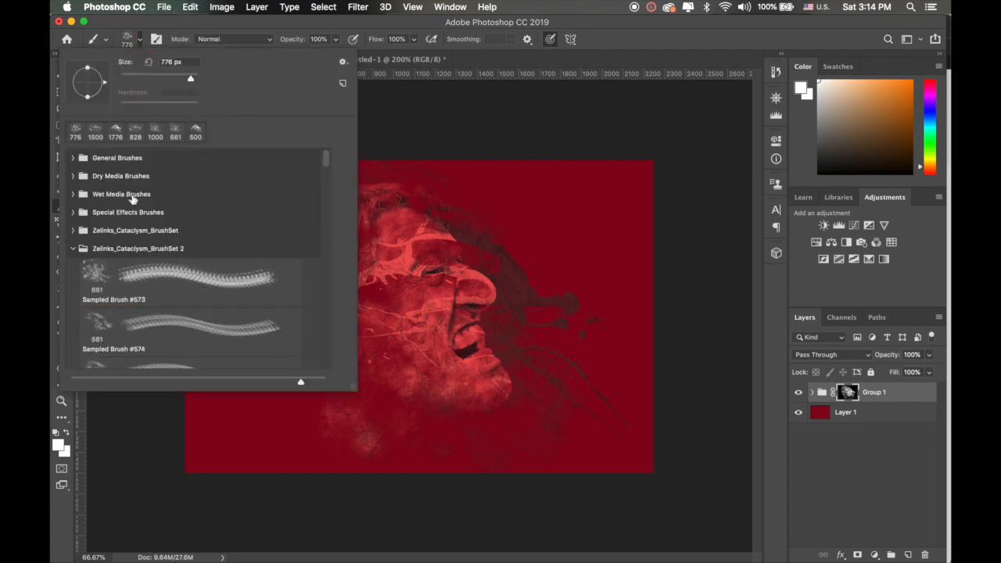
{"action": "scroll", "coordinate": [80, 255], "scroll_direction": "down", "scroll_amount": 10}
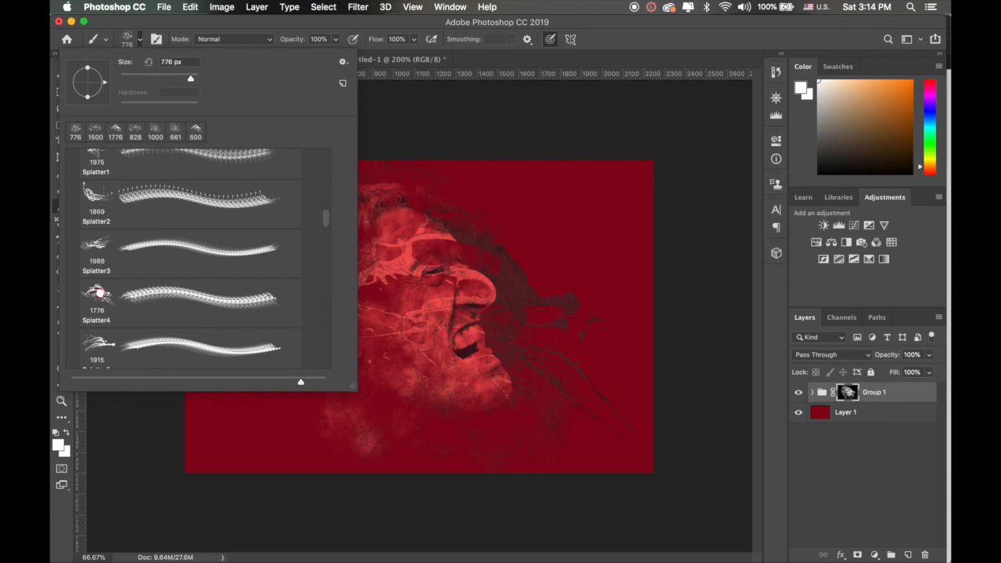
{"action": "left_click", "coordinate": [97, 293]}
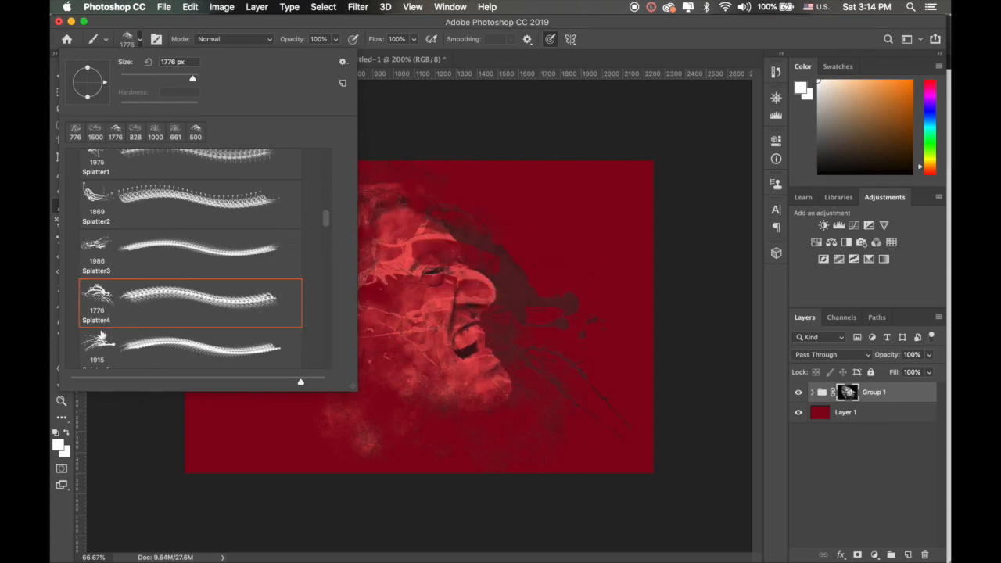
{"action": "left_click", "coordinate": [109, 340]}
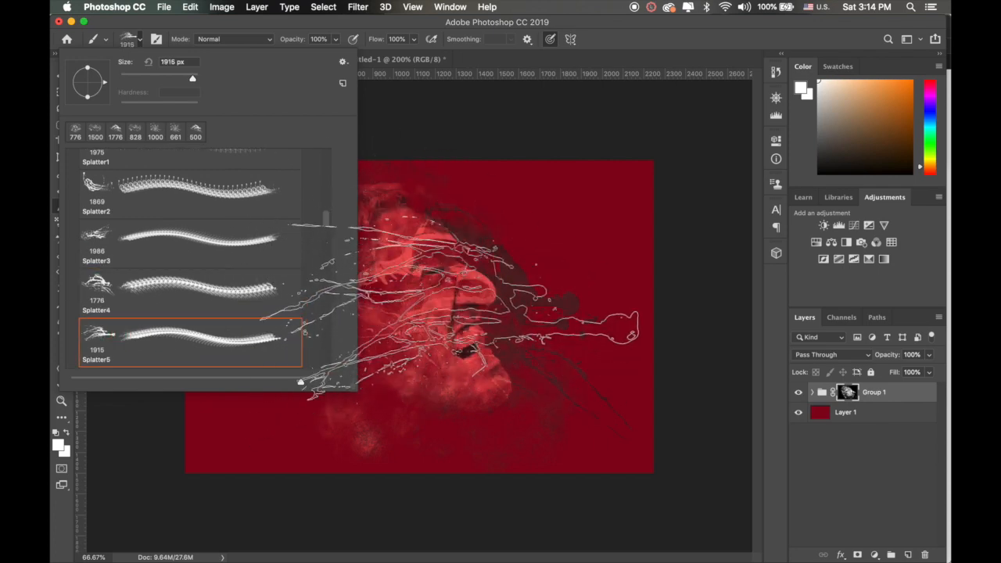
{"action": "left_click", "coordinate": [464, 300]}
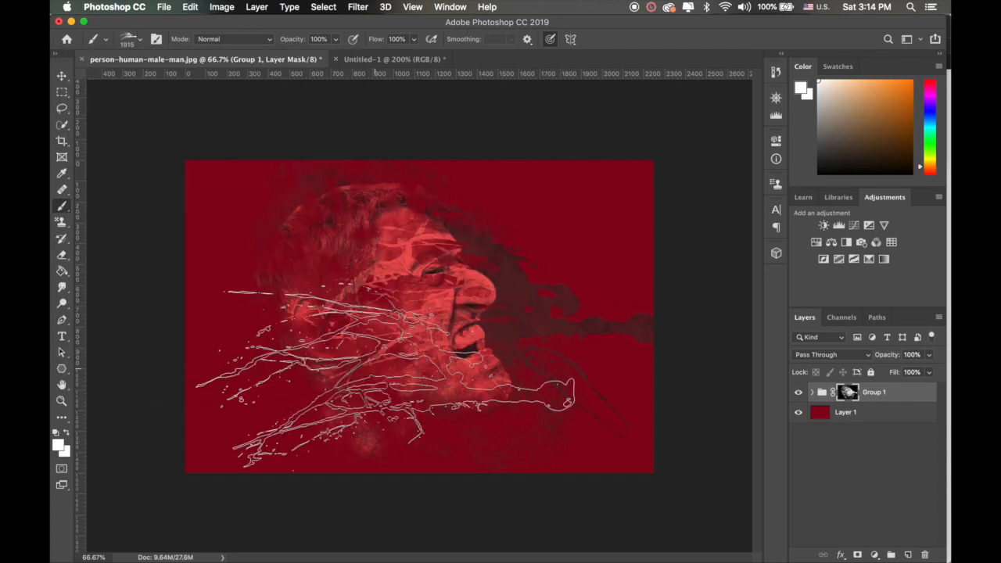
{"action": "left_click", "coordinate": [376, 368]}
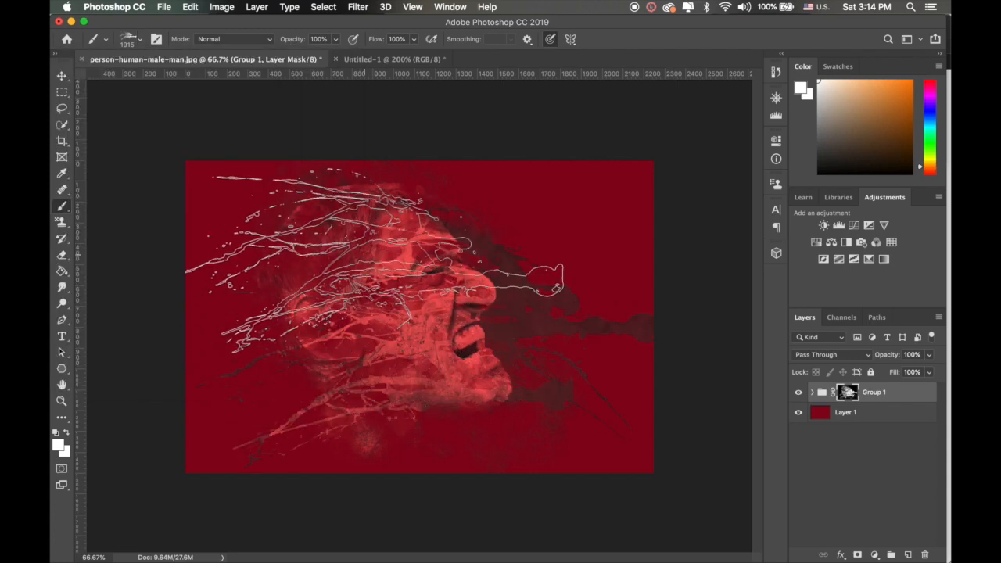
Step: Move the pexels-photo-921776 texture out of Group 1 to the top of the layer stack and try the Linear Burn blend mode on it
{"action": "left_click", "coordinate": [857, 413]}
{"action": "left_click", "coordinate": [831, 355]}
{"action": "left_click", "coordinate": [886, 454]}
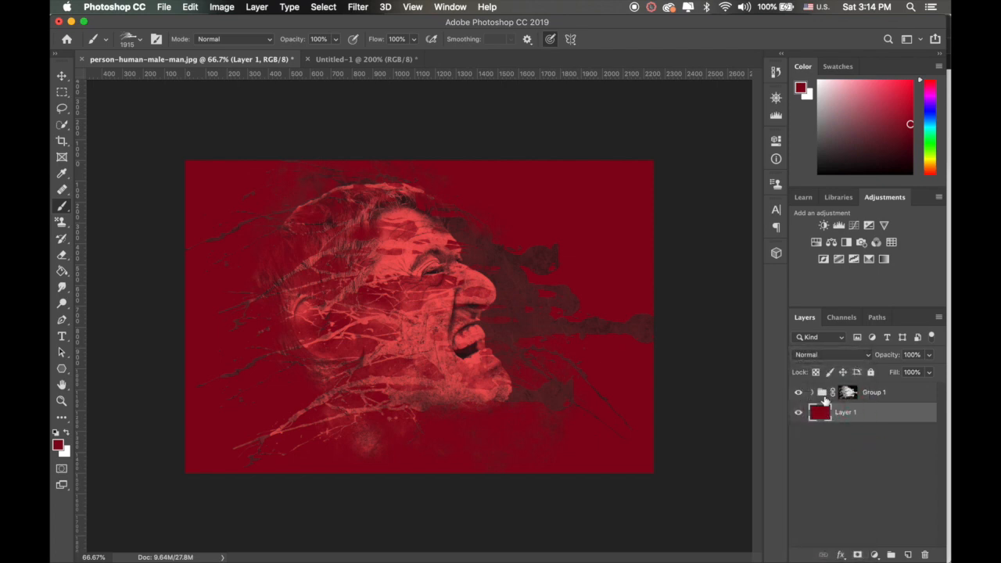
{"action": "left_click", "coordinate": [813, 393]}
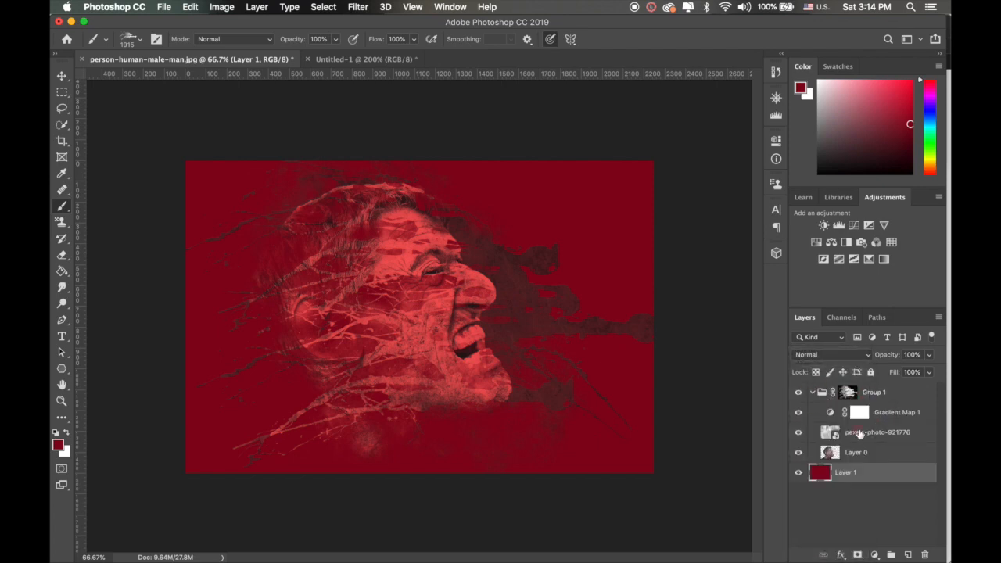
{"action": "left_click_drag", "start_coordinate": [859, 434], "coordinate": [851, 385]}
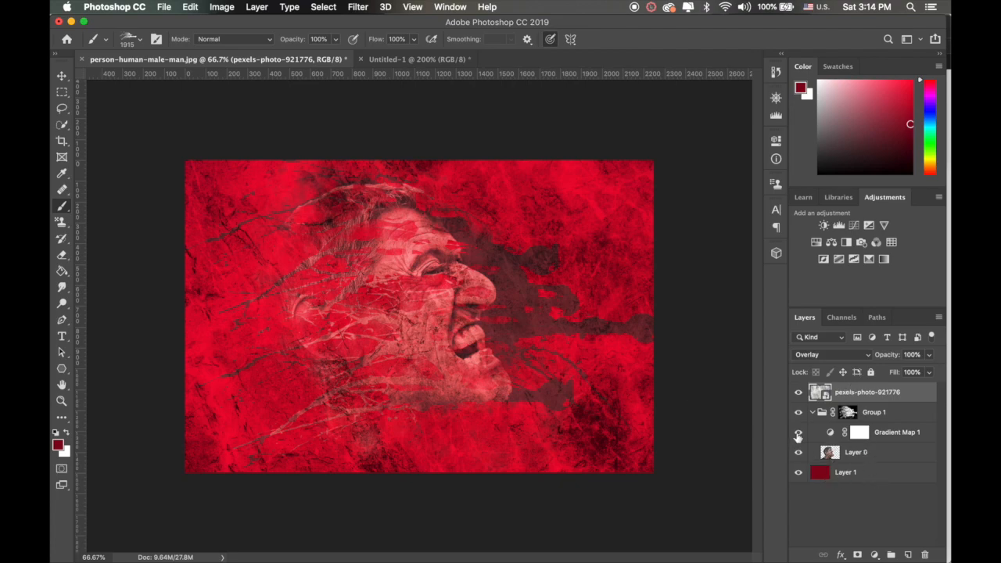
{"action": "left_click", "coordinate": [872, 355]}
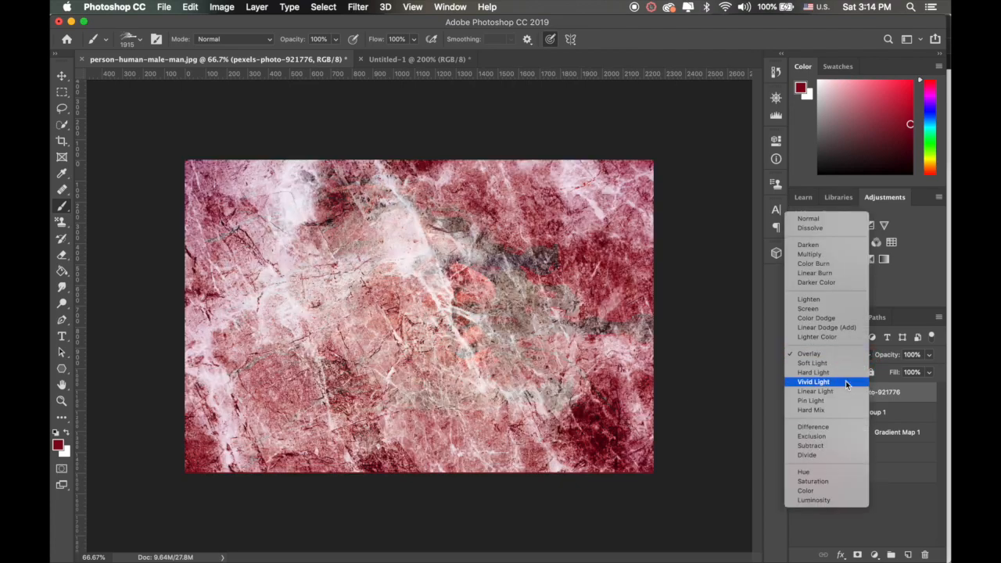
{"action": "left_click", "coordinate": [841, 273]}
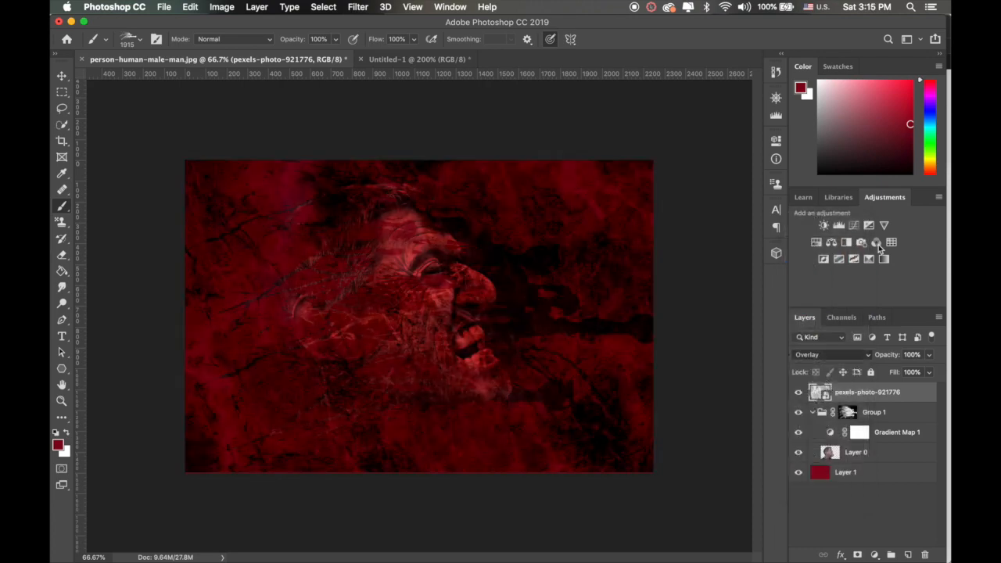